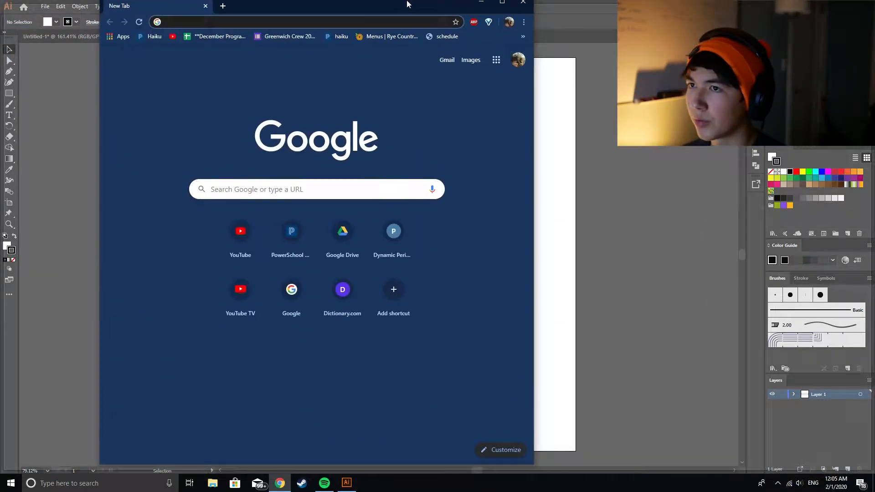
Step: Maximize the browser window and search the web for aluminum dowel pins
{"action": "double_click", "coordinate": [407, 6]}
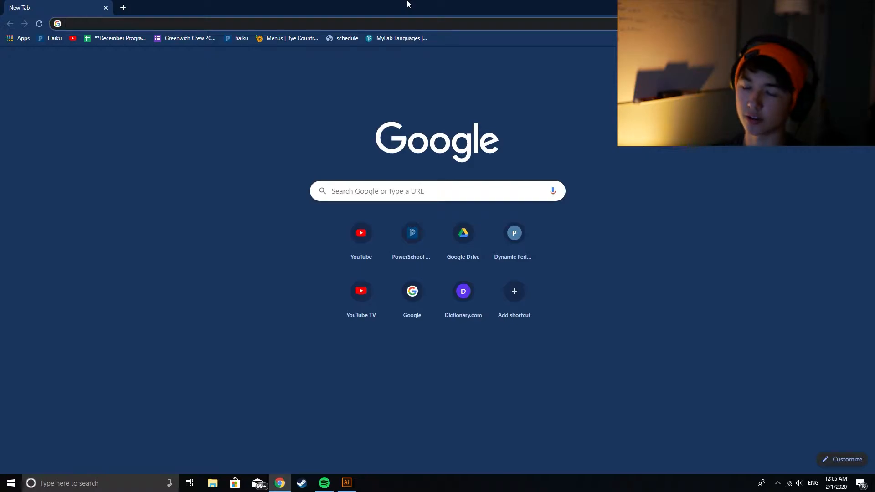
{"action": "type", "text": "aluminu"}
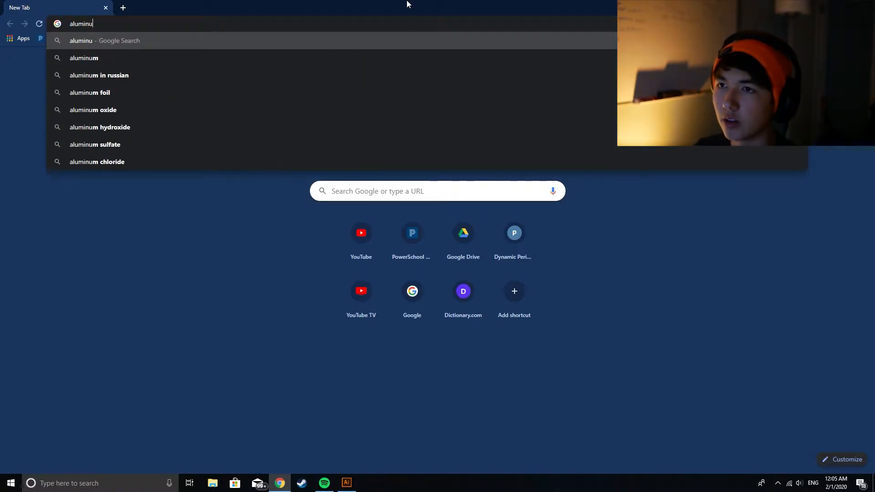
{"action": "type", "text": "m dowel pins"}
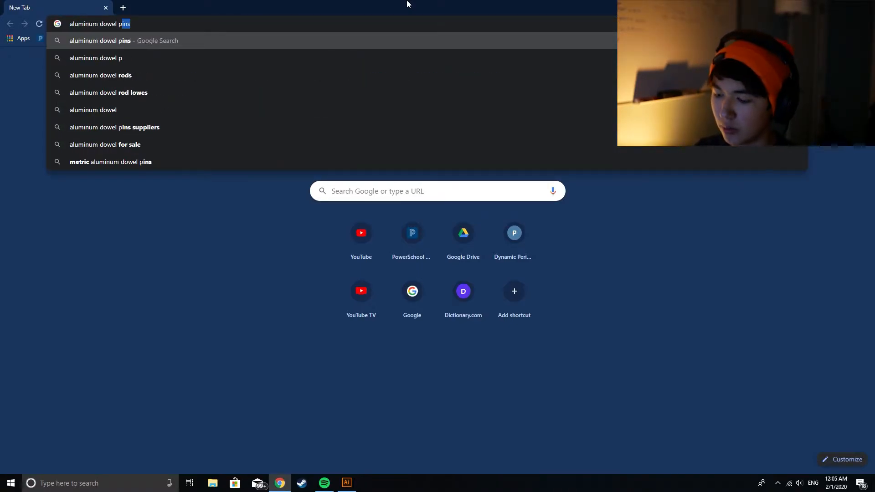
{"action": "key", "text": "Return"}
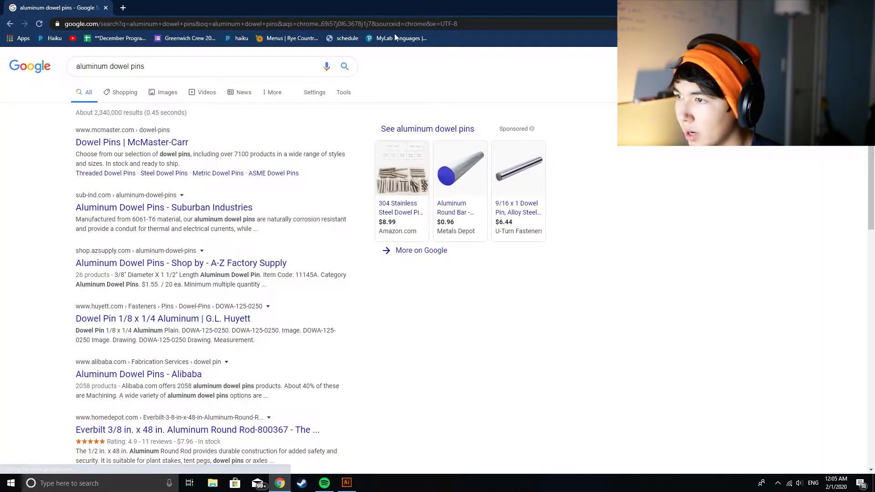
{"action": "mouse_move", "coordinate": [403, 223]}
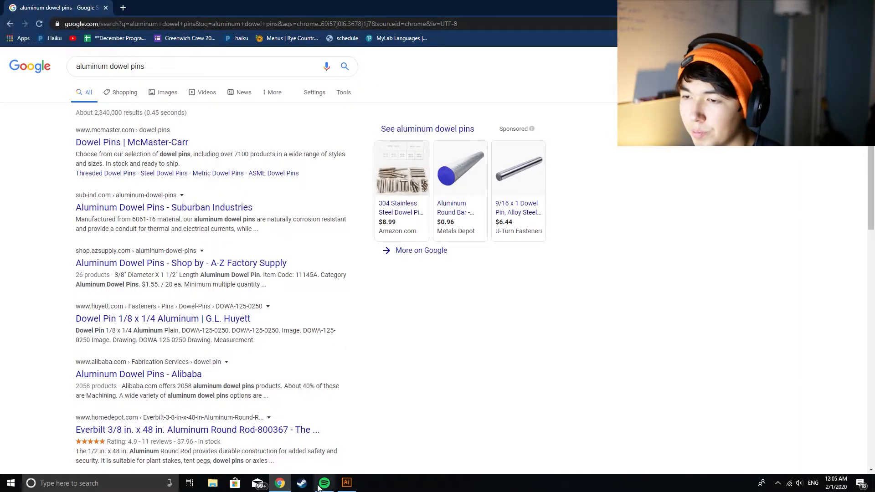
Step: Examine the G.L. Huyett page for the 1/8 x 1/4 aluminum dowel pin and close the browser to return to Illustrator
{"action": "left_click", "coordinate": [231, 319]}
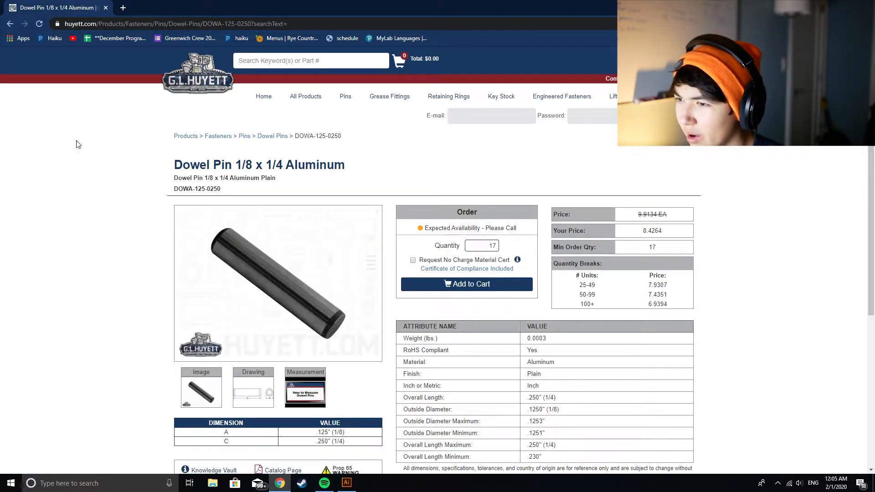
{"action": "left_click", "coordinate": [10, 23]}
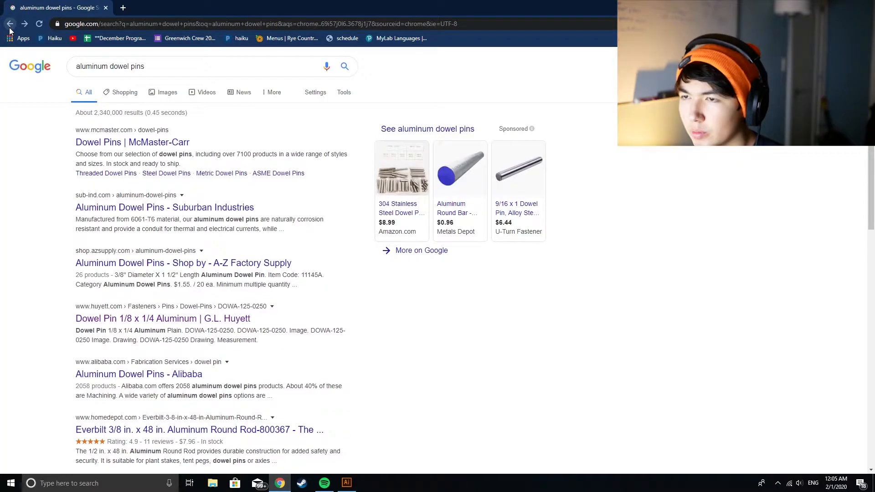
{"action": "scroll", "coordinate": [252, 247], "scroll_direction": "down", "scroll_amount": 2}
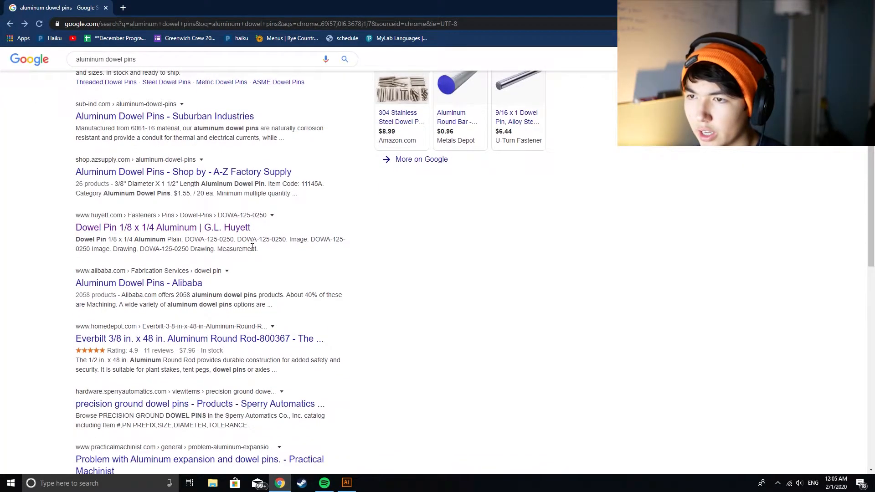
{"action": "scroll", "coordinate": [252, 248], "scroll_direction": "up", "scroll_amount": 2}
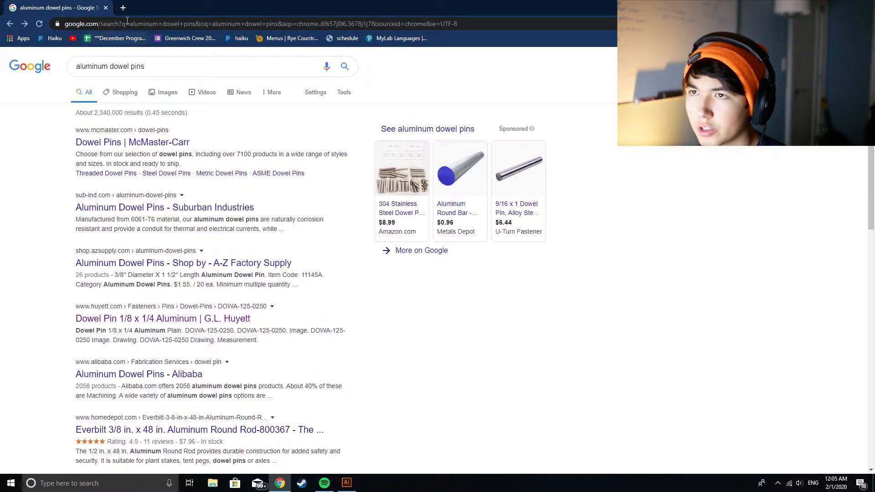
{"action": "left_click", "coordinate": [106, 8]}
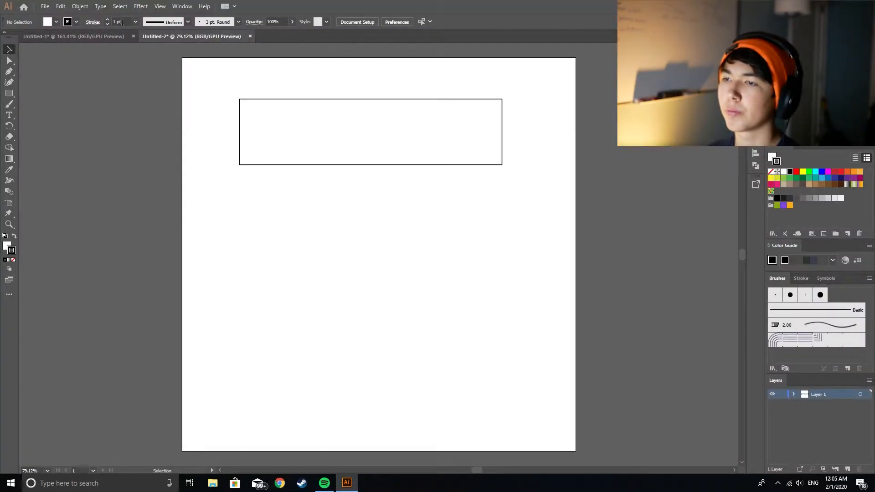
Step: Create a 0.25 x 0.25 in circle inside the rectangular plate near its left end
{"action": "key", "text": "l"}
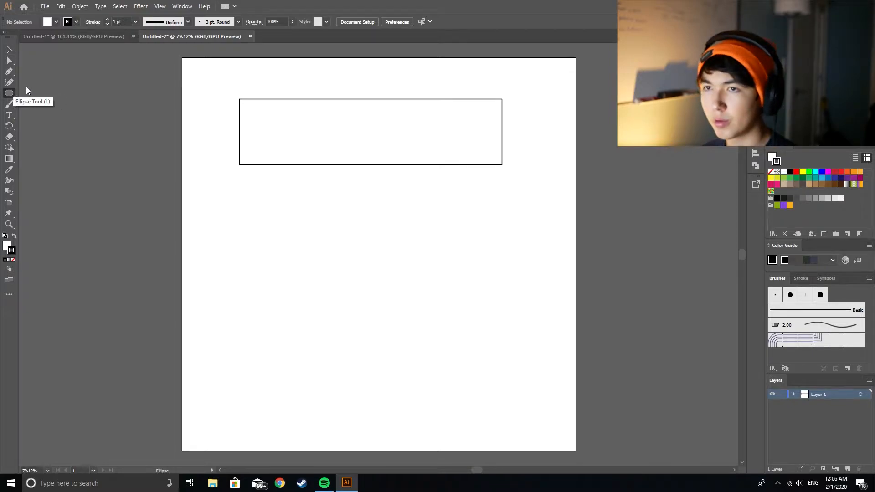
{"action": "left_click", "coordinate": [270, 126]}
{"action": "type", "text": ".25"}
{"action": "key", "text": "Tab"}
{"action": "type", "text": ".25"}
{"action": "key", "text": "Return"}
Step: Move the small circle outside the plate and round all the plate's corners
{"action": "key", "text": "v"}
{"action": "left_click", "coordinate": [191, 154]}
{"action": "left_click_drag", "start_coordinate": [273, 129], "coordinate": [175, 139]}
{"action": "left_click", "coordinate": [246, 127]}
{"action": "left_click_drag", "start_coordinate": [246, 109], "coordinate": [248, 128]}
{"action": "left_click", "coordinate": [109, 68]}
Step: Shift the rounded plate slightly up and left, and place the circle on its horizontal centerline a little inside the left end
{"action": "mouse_move", "coordinate": [334, 101]}
{"action": "left_mouse_down"}
{"action": "mouse_move", "coordinate": [327, 105]}
{"action": "mouse_move", "coordinate": [329, 87]}
{"action": "left_mouse_up"}
{"action": "left_click", "coordinate": [174, 87]}
{"action": "left_click_drag", "start_coordinate": [175, 139], "coordinate": [256, 120]}
{"action": "left_click", "coordinate": [200, 103]}
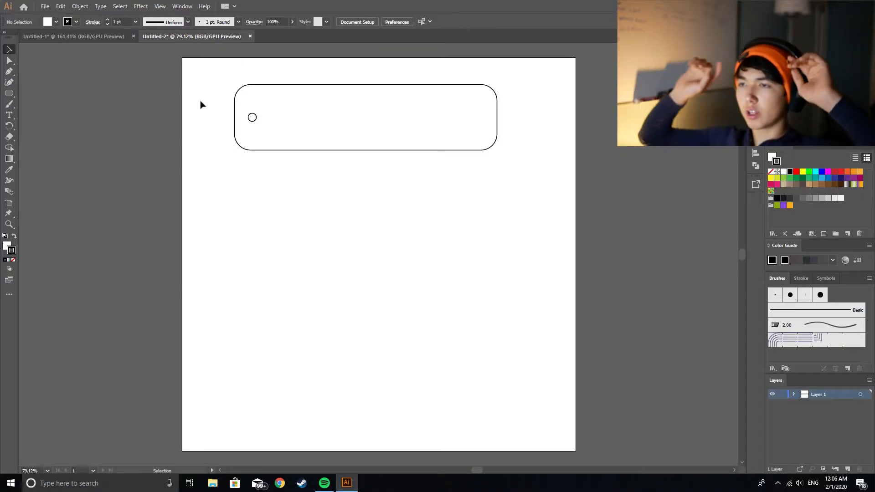
{"action": "left_click_drag", "start_coordinate": [257, 120], "coordinate": [276, 120]}
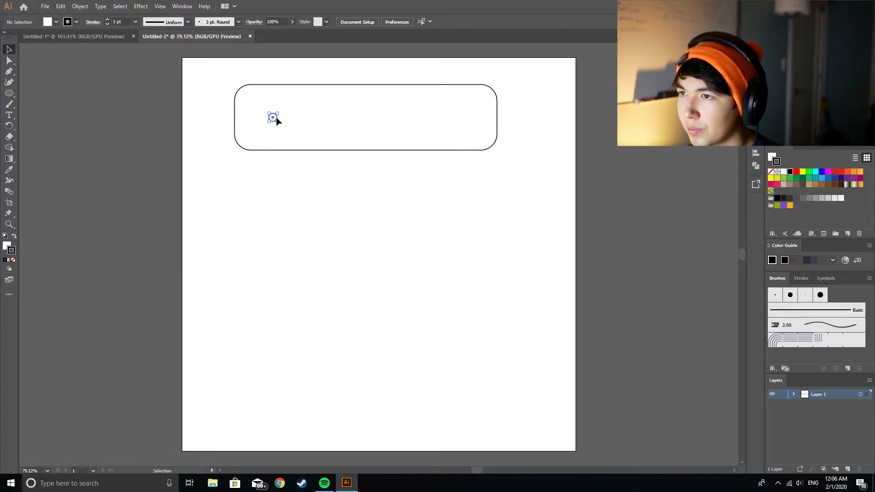
{"action": "left_click", "coordinate": [293, 156]}
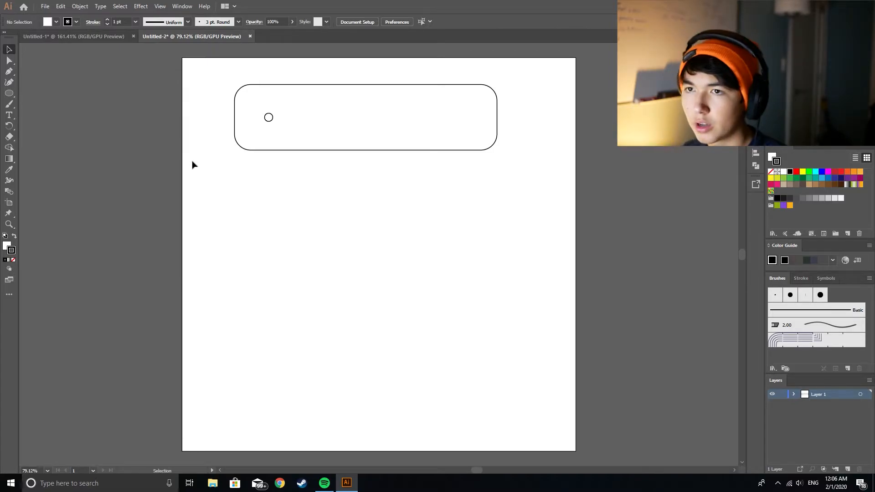
Step: Create a 5 x 0.25 in rectangle in the upper part of the plate, to the right of the circle
{"action": "key", "text": "m"}
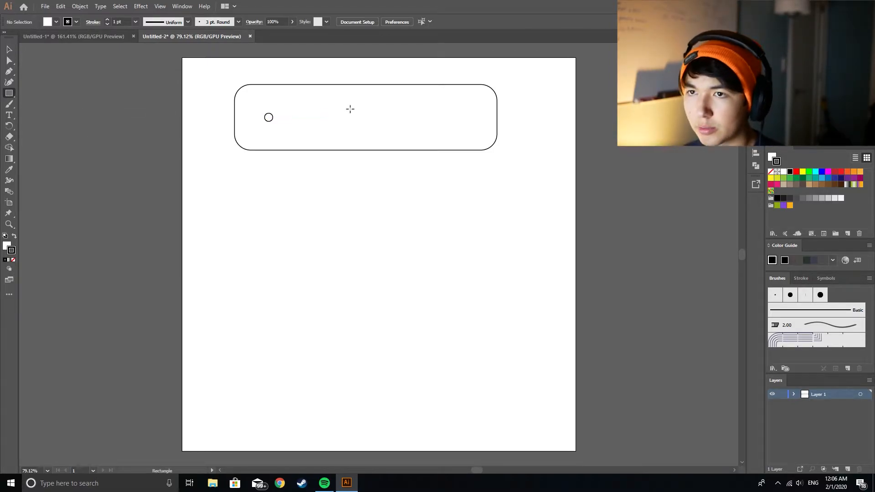
{"action": "left_click_drag", "start_coordinate": [276, 103], "coordinate": [438, 110]}
{"action": "key", "text": "ctrl+z"}
{"action": "left_click", "coordinate": [289, 107]}
{"action": "left_click", "coordinate": [454, 236]}
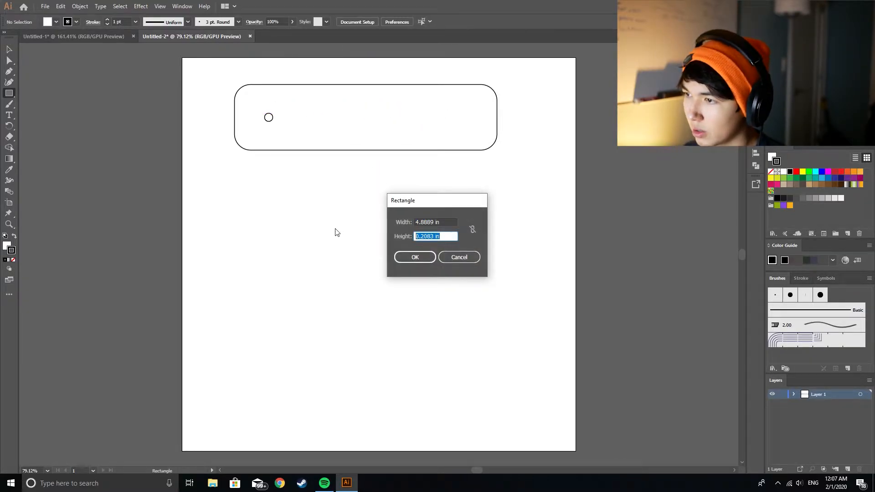
{"action": "type", "text": ".25"}
{"action": "key", "text": "Tab"}
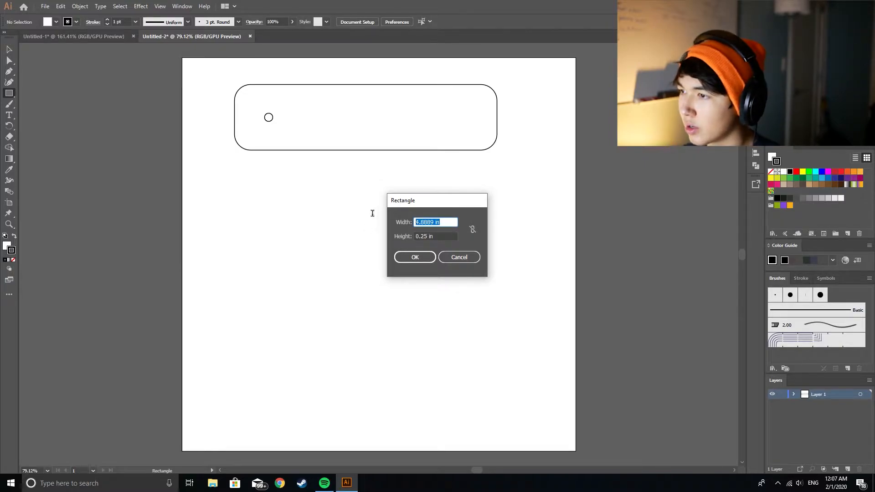
{"action": "type", "text": "5"}
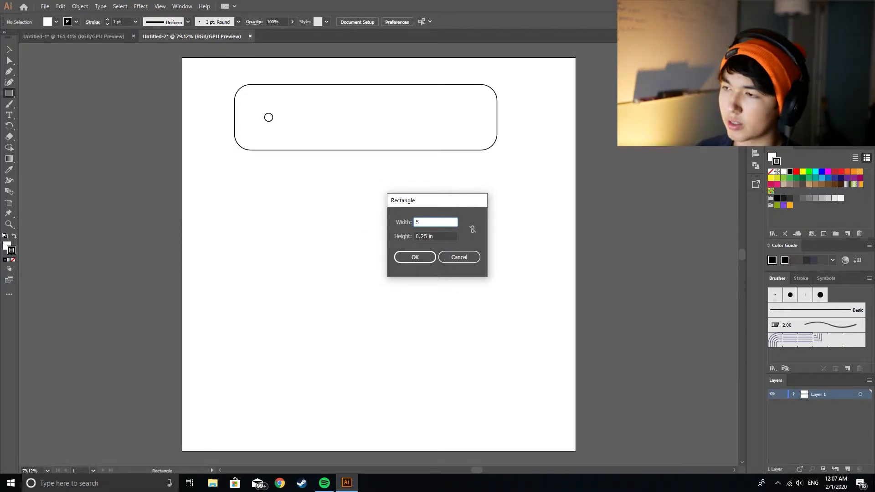
{"action": "left_click", "coordinate": [405, 256]}
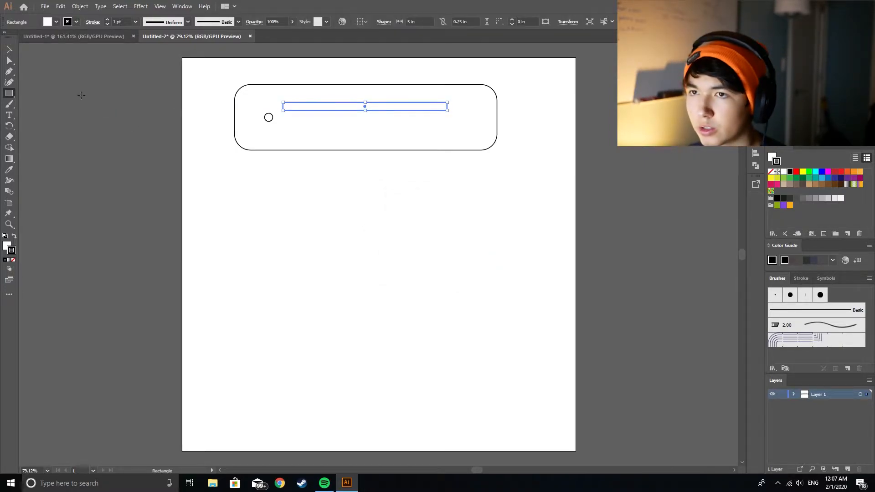
Step: Move the long rectangle horizontally until it ends just inside the plate's right end
{"action": "left_click", "coordinate": [6, 50]}
{"action": "left_click", "coordinate": [118, 155]}
{"action": "mouse_move", "coordinate": [386, 110]}
{"action": "left_mouse_down"}
{"action": "mouse_move", "coordinate": [415, 105]}
{"action": "mouse_move", "coordinate": [402, 103]}
{"action": "left_mouse_up"}
{"action": "left_click", "coordinate": [462, 207]}
{"action": "mouse_move", "coordinate": [325, 112]}
{"action": "left_mouse_down"}
{"action": "mouse_move", "coordinate": [338, 111]}
{"action": "mouse_move", "coordinate": [328, 118]}
{"action": "left_mouse_up"}
{"action": "left_click", "coordinate": [343, 210]}
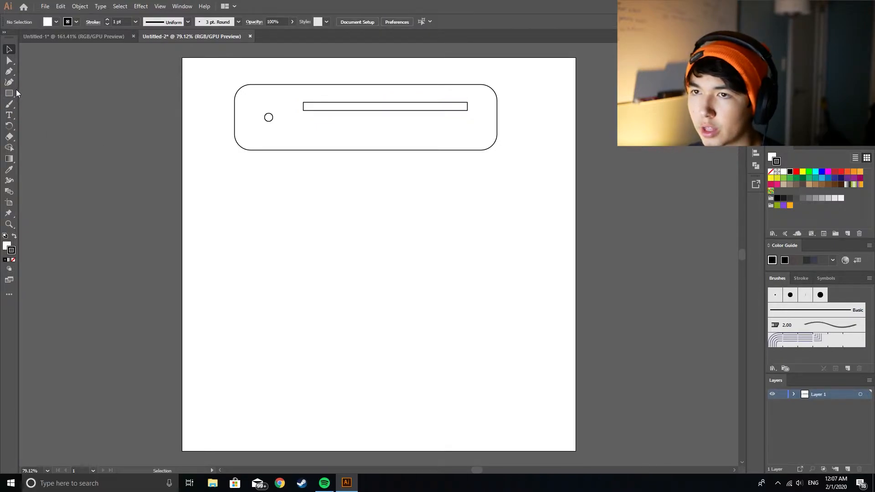
{"action": "left_click_drag", "start_coordinate": [321, 106], "coordinate": [332, 107]}
{"action": "left_click", "coordinate": [332, 217]}
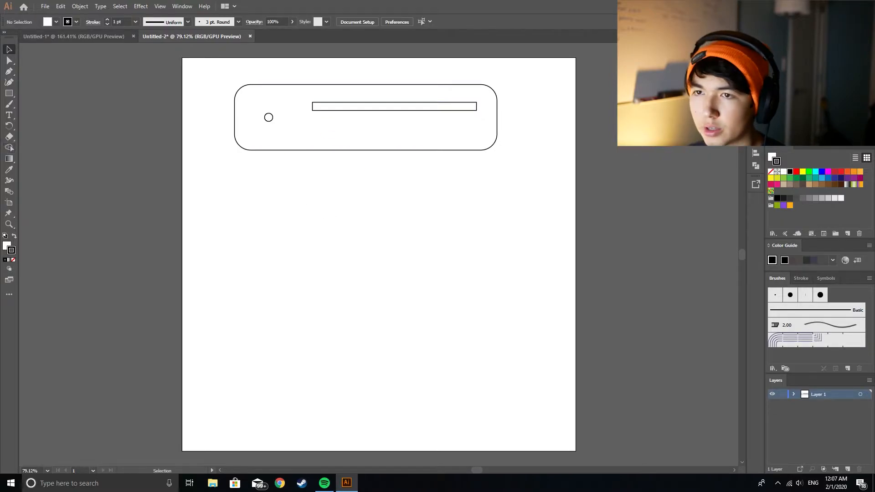
{"action": "left_click", "coordinate": [8, 93]}
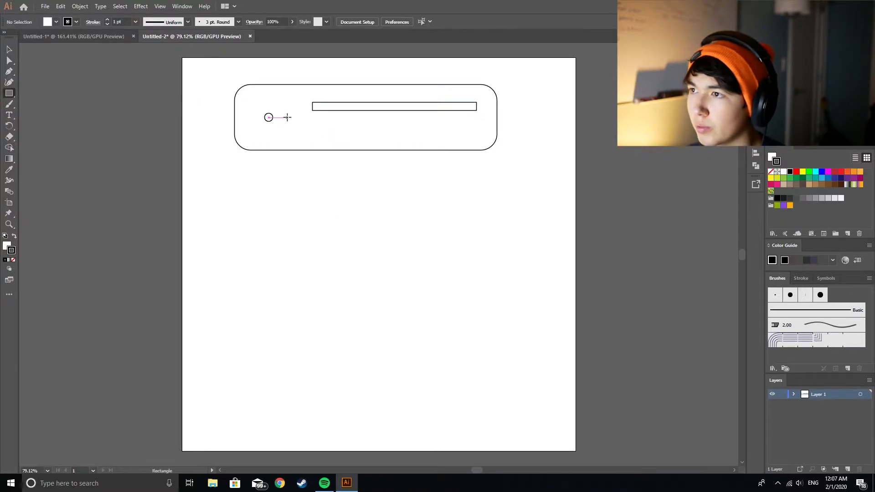
{"action": "left_click_drag", "start_coordinate": [313, 111], "coordinate": [322, 121]}
{"action": "key", "text": "ctrl+z"}
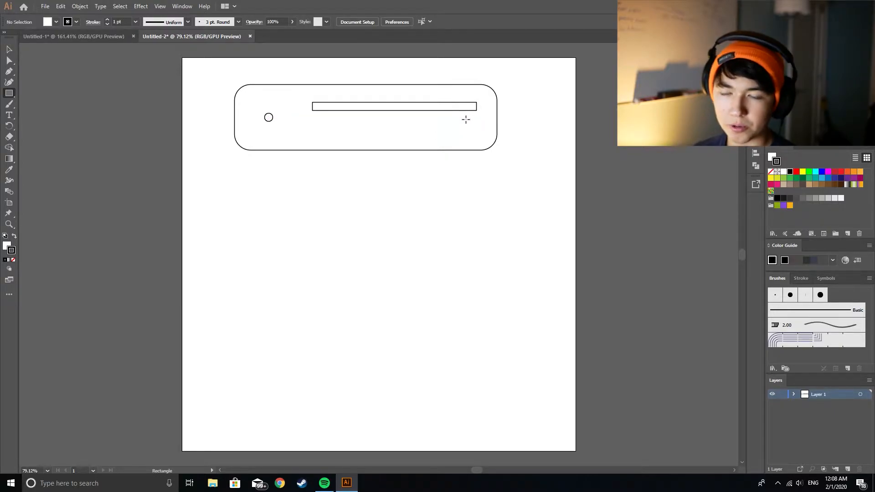
{"action": "left_click", "coordinate": [9, 49]}
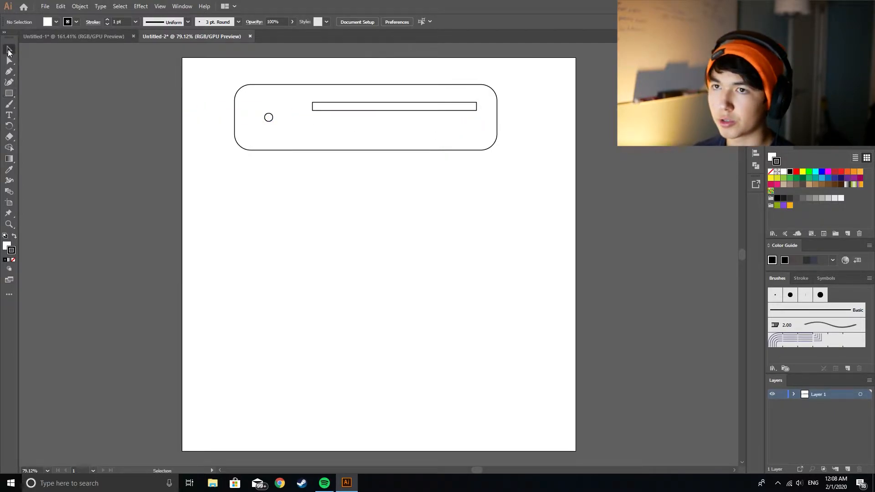
{"action": "left_click", "coordinate": [283, 131]}
{"action": "left_click_drag", "start_coordinate": [269, 118], "coordinate": [473, 118]}
{"action": "left_click", "coordinate": [449, 110]}
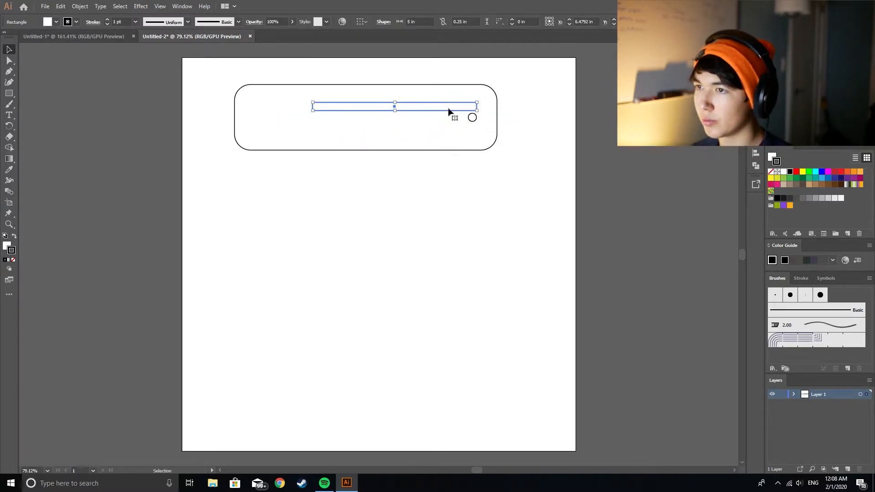
{"action": "key", "text": "ctrl+z"}
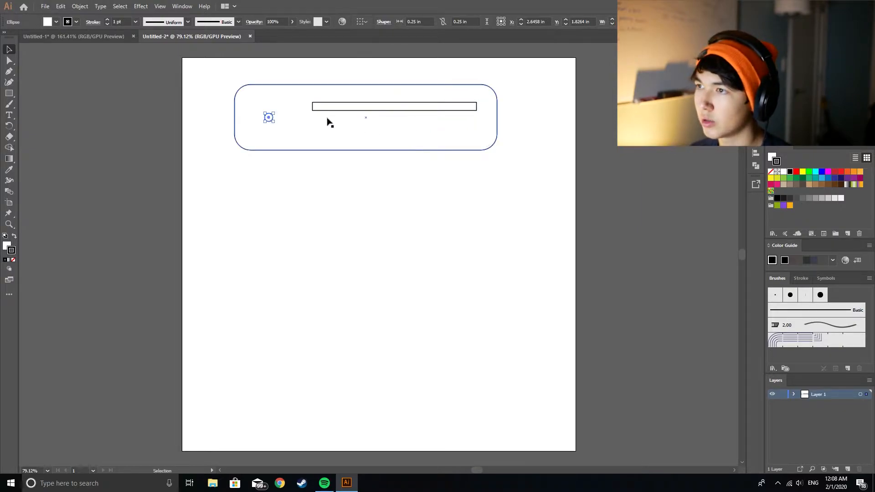
Step: Copy the circle along the plate's centerline to just below the long rectangle's right end
{"action": "left_click_drag", "start_coordinate": [265, 115], "coordinate": [475, 120]}
{"action": "left_click", "coordinate": [474, 143]}
{"action": "left_click", "coordinate": [502, 173]}
{"action": "left_click", "coordinate": [466, 165]}
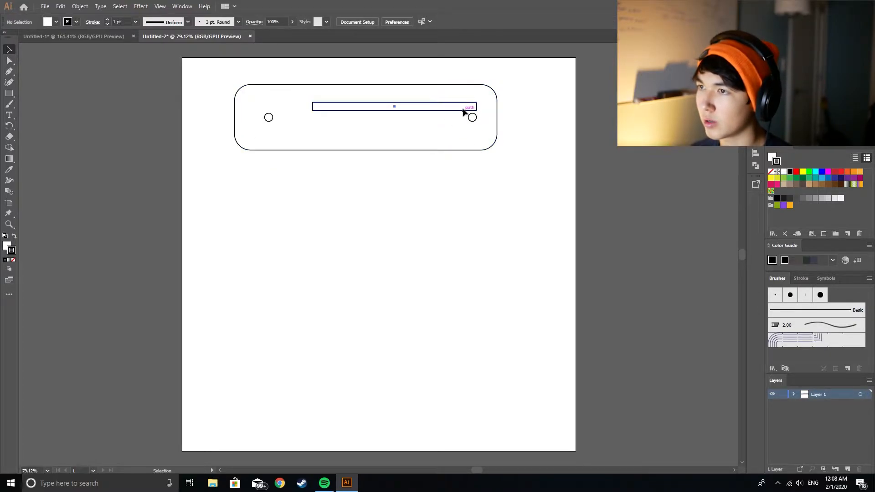
Step: Add three more circle copies evenly spaced between the two end circles, and remove the stray overlapping copy
{"action": "left_click_drag", "start_coordinate": [467, 117], "coordinate": [376, 120]}
{"action": "left_click", "coordinate": [338, 187]}
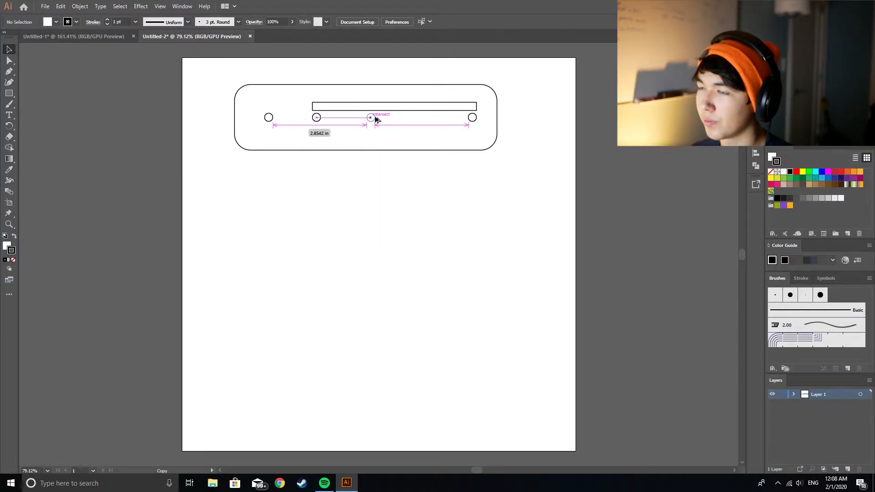
{"action": "left_click_drag", "start_coordinate": [376, 120], "coordinate": [426, 117]}
{"action": "left_click_drag", "start_coordinate": [316, 117], "coordinate": [322, 118]}
{"action": "left_click", "coordinate": [377, 132]}
{"action": "left_click", "coordinate": [315, 117]}
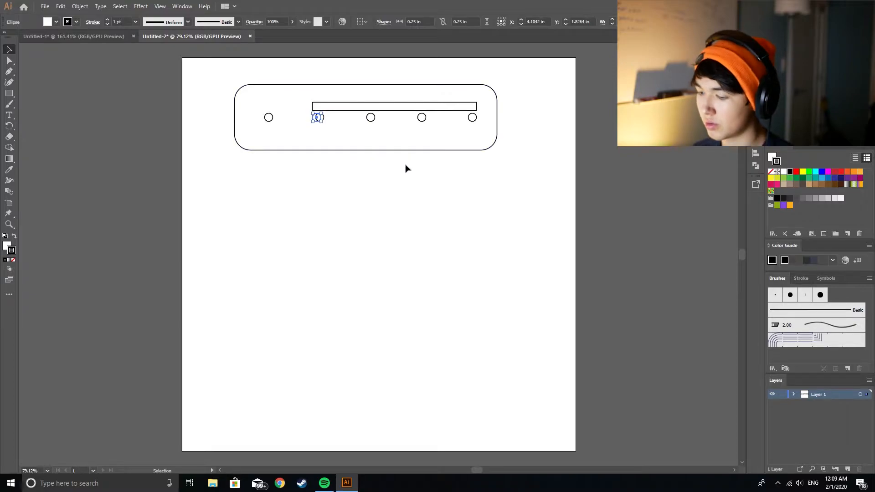
{"action": "left_click", "coordinate": [409, 191]}
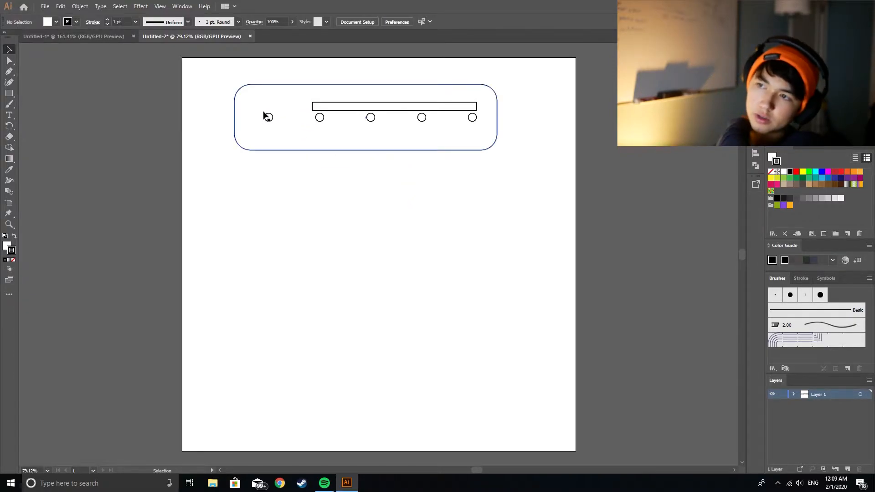
Step: Shorten the long rectangle to about 4.9 in by bringing its left end in line with the second circle's left edge
{"action": "left_click", "coordinate": [331, 111]}
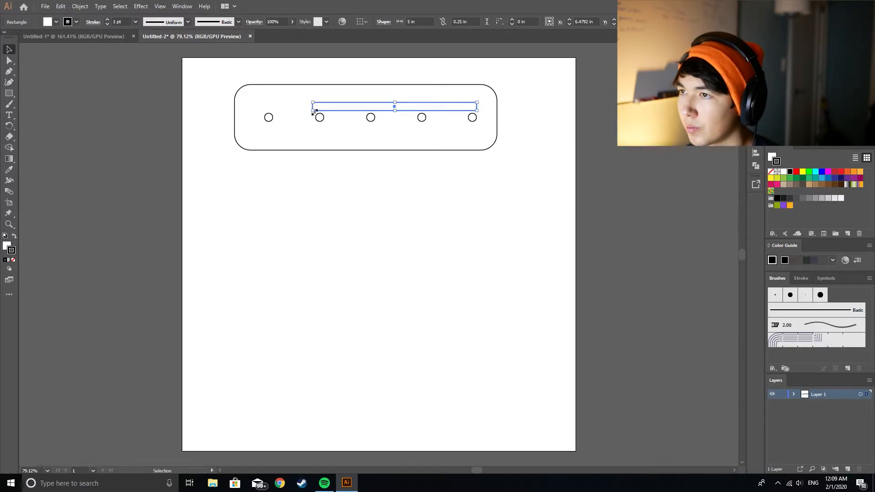
{"action": "left_click_drag", "start_coordinate": [314, 110], "coordinate": [318, 111]}
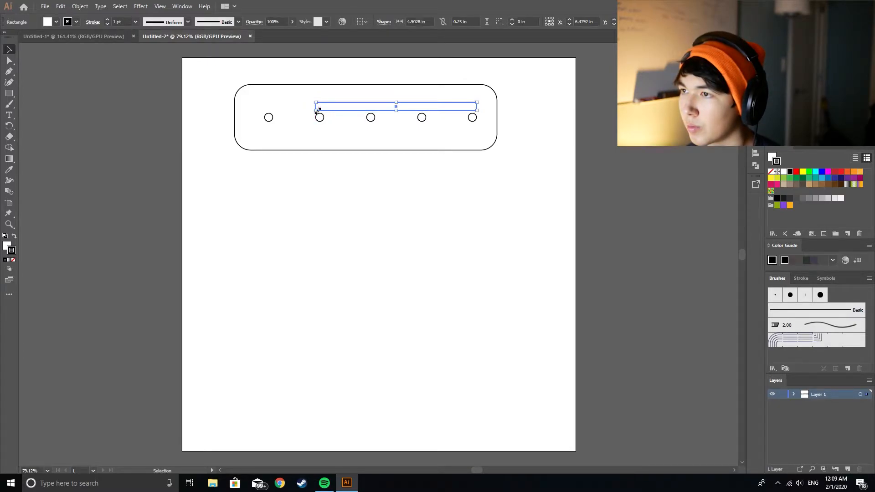
{"action": "left_click", "coordinate": [352, 133]}
{"action": "left_click", "coordinate": [448, 186]}
{"action": "left_click", "coordinate": [474, 109]}
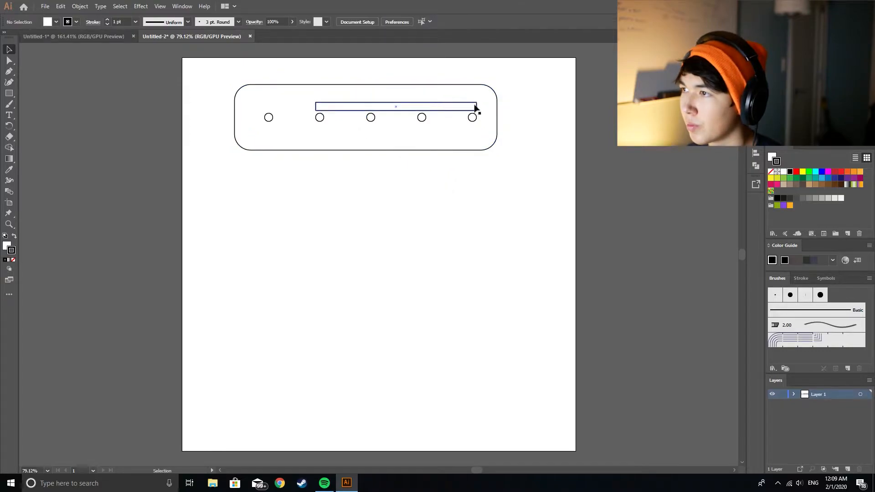
{"action": "left_click", "coordinate": [107, 134]}
Step: Draw 0.25 x 0.3333 in rectangles connecting the centers of the four right-hand circles to the long rectangle
{"action": "left_click", "coordinate": [9, 93]}
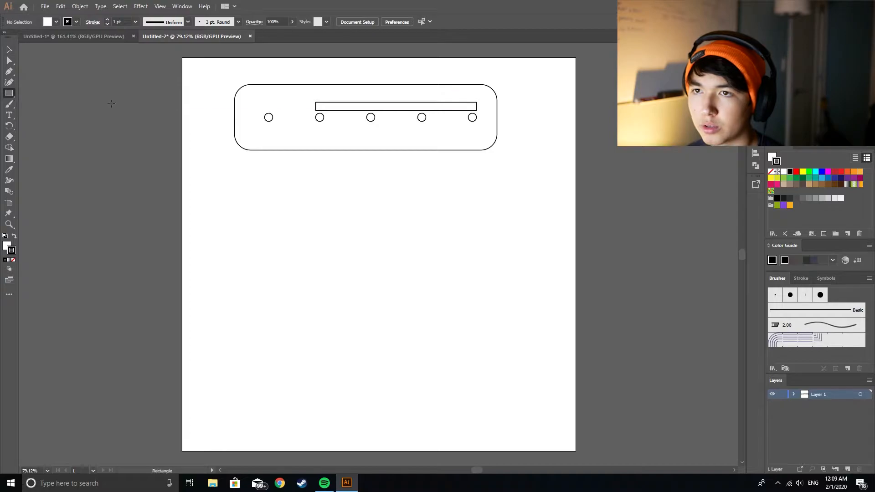
{"action": "left_click_drag", "start_coordinate": [318, 118], "coordinate": [476, 108]}
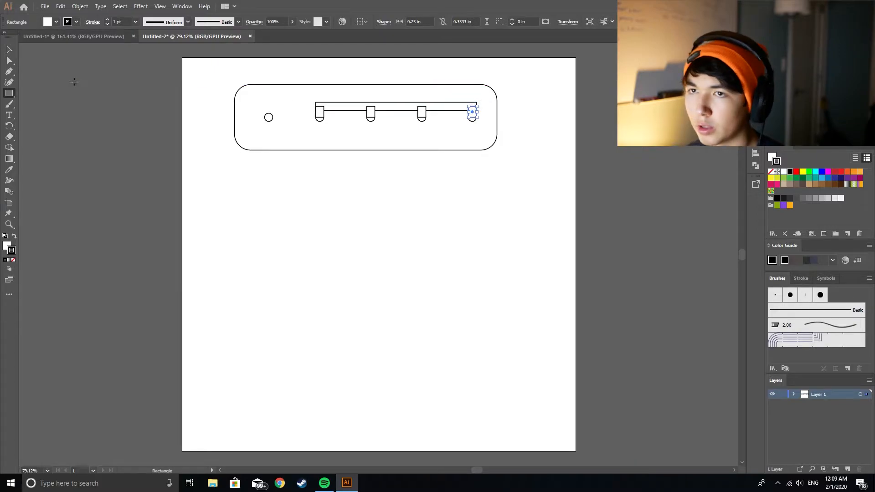
Step: Merge the long rectangle, the four small rectangles and their circles into one notched slot outline with the Shape Builder
{"action": "key", "text": "v"}
{"action": "left_click", "coordinate": [135, 73]}
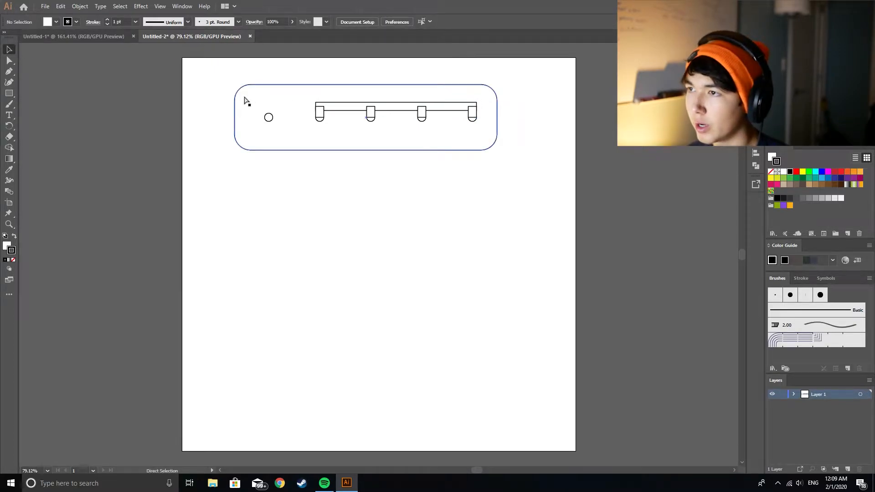
{"action": "key", "text": "ctrl+y"}
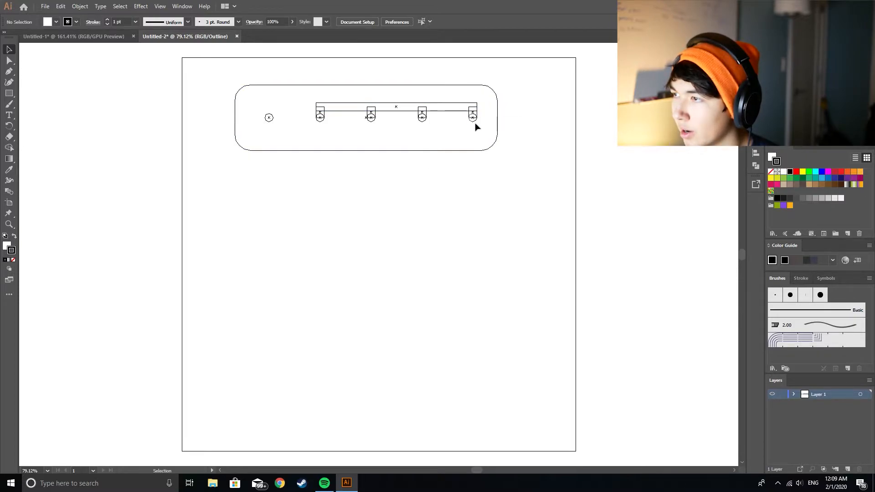
{"action": "key", "text": "ctrl+y"}
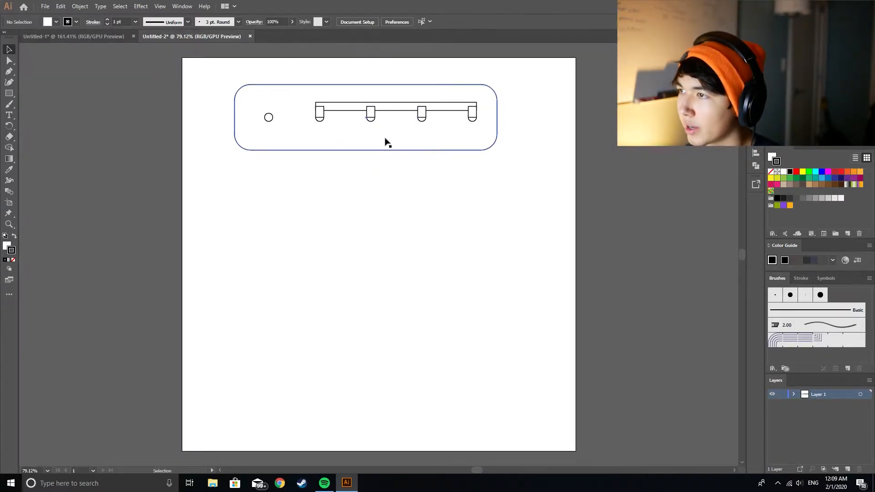
{"action": "key", "text": "ctrl+y"}
{"action": "left_click_drag", "start_coordinate": [310, 97], "coordinate": [491, 138]}
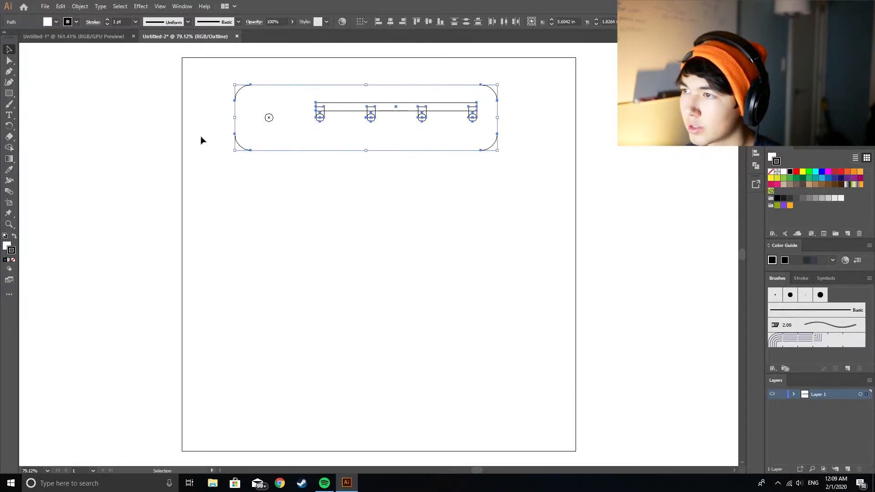
{"action": "left_click", "coordinate": [11, 148]}
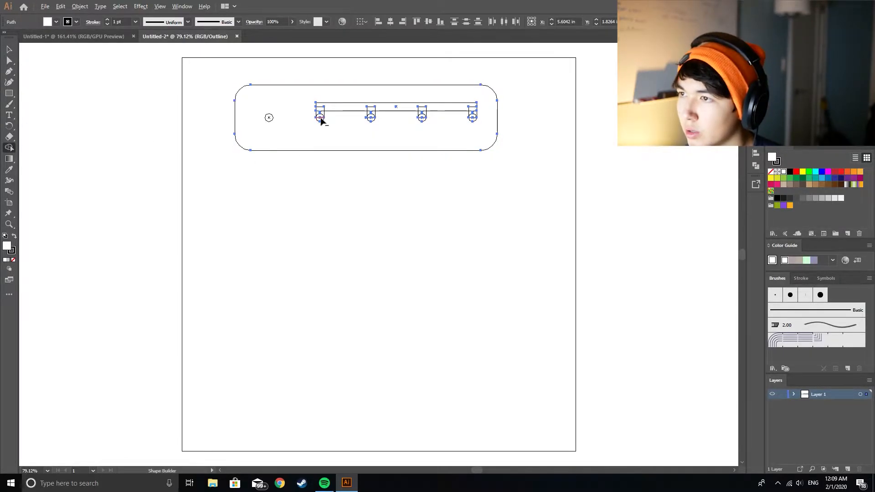
{"action": "left_click_drag", "start_coordinate": [322, 114], "coordinate": [319, 108]}
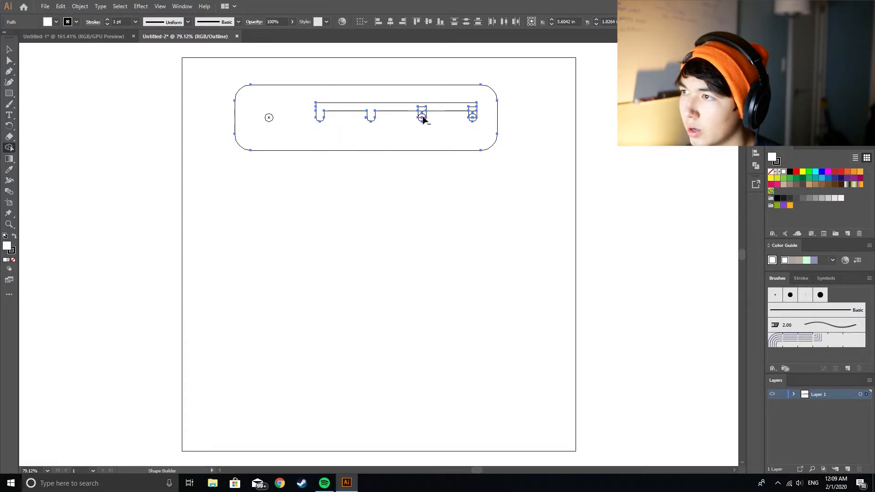
{"action": "left_click_drag", "start_coordinate": [420, 109], "coordinate": [421, 107]}
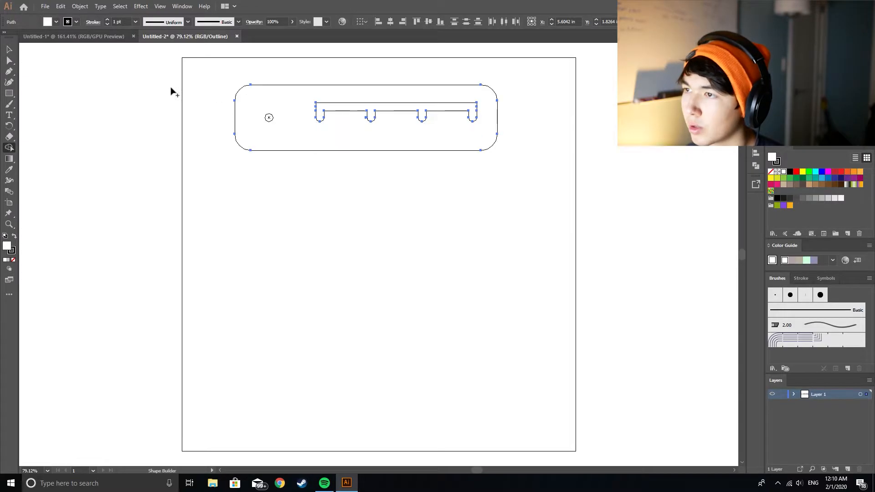
{"action": "left_click", "coordinate": [9, 50]}
{"action": "left_click", "coordinate": [122, 94]}
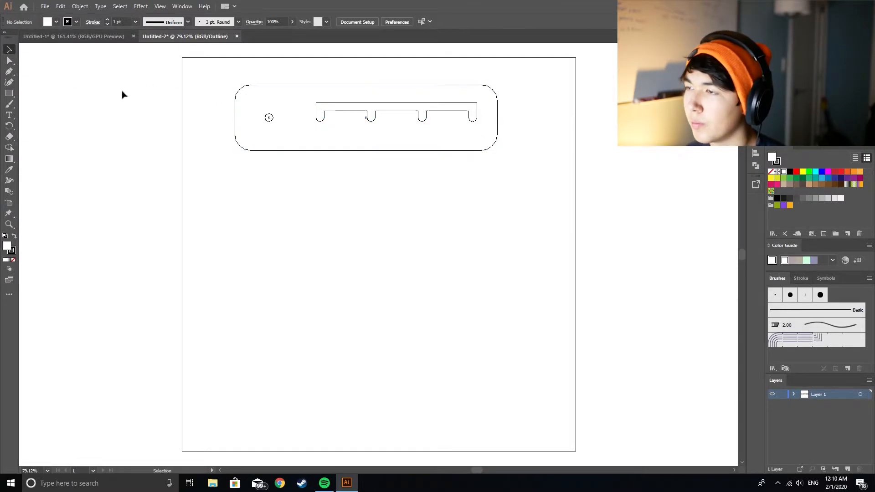
{"action": "key", "text": "ctrl+y"}
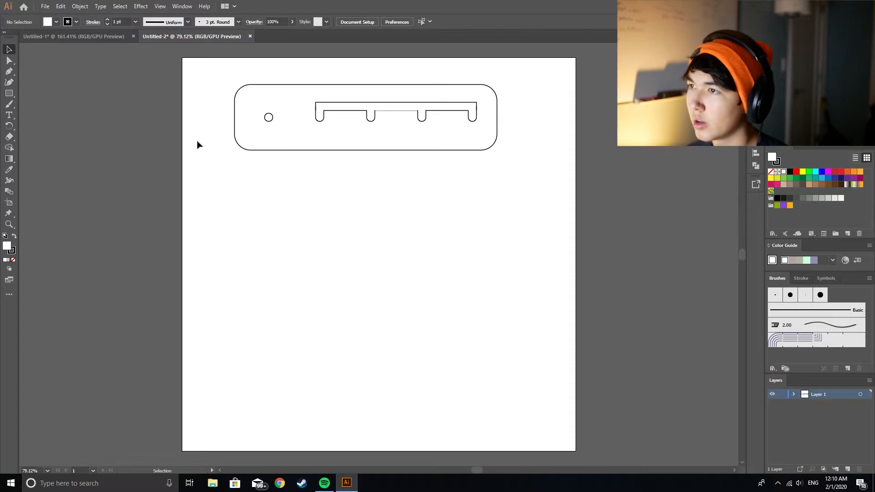
{"action": "left_click", "coordinate": [392, 112]}
{"action": "left_click", "coordinate": [455, 193]}
{"action": "left_click_drag", "start_coordinate": [306, 99], "coordinate": [357, 224]}
{"action": "key", "text": "ctrl+z"}
{"action": "left_click", "coordinate": [448, 215]}
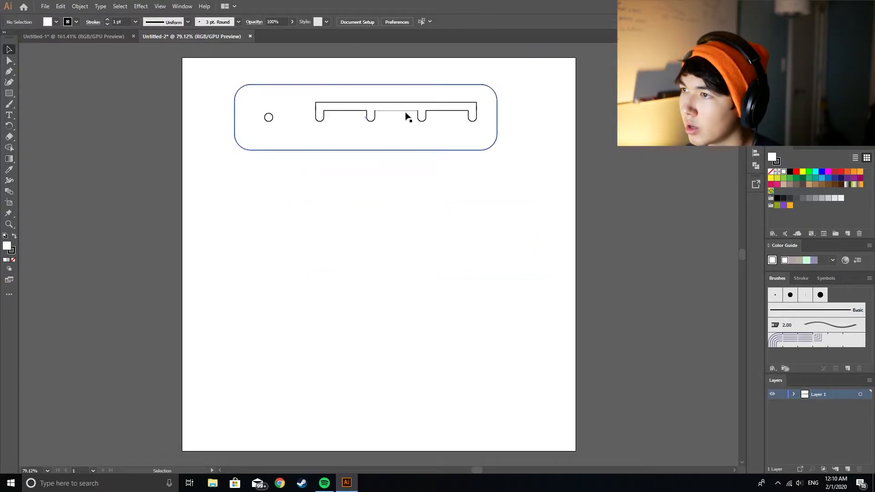
{"action": "left_click", "coordinate": [401, 111]}
{"action": "left_click", "coordinate": [398, 114]}
{"action": "left_click", "coordinate": [394, 110]}
Step: Group the plate, pin hole and notched slot, and apply Join to their paths
{"action": "mouse_move", "coordinate": [214, 74]}
{"action": "left_mouse_down"}
{"action": "mouse_move", "coordinate": [572, 158]}
{"action": "mouse_move", "coordinate": [576, 181]}
{"action": "left_mouse_up"}
{"action": "right_click", "coordinate": [367, 145]}
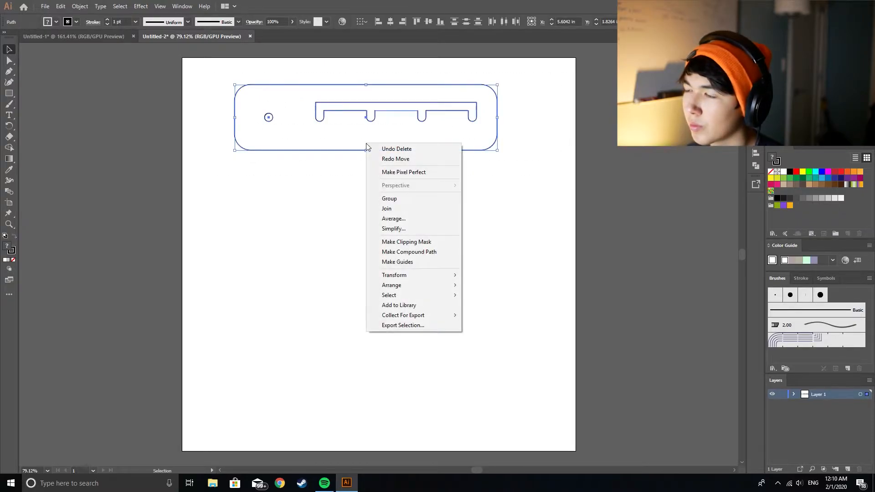
{"action": "left_click", "coordinate": [414, 198]}
{"action": "left_click", "coordinate": [80, 6]}
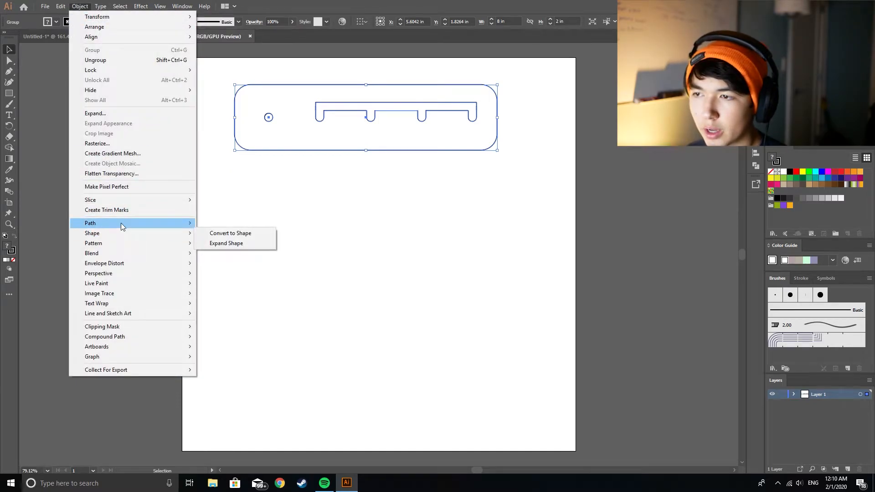
{"action": "mouse_move", "coordinate": [121, 223]}
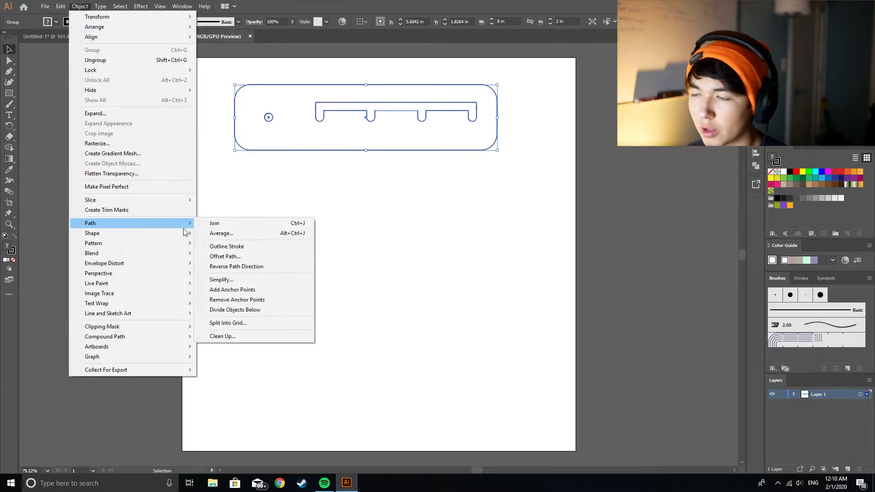
{"action": "left_click", "coordinate": [265, 223]}
{"action": "left_click", "coordinate": [370, 207]}
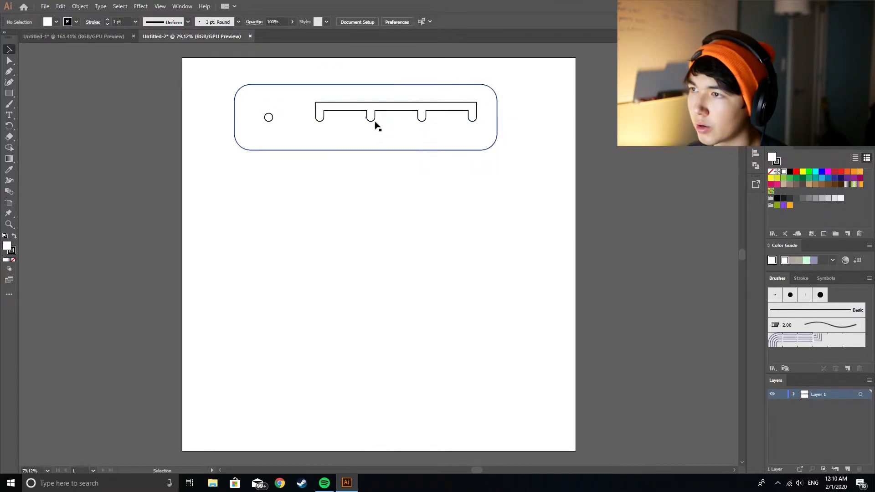
{"action": "left_click_drag", "start_coordinate": [410, 111], "coordinate": [419, 114]}
{"action": "key", "text": "ctrl+z"}
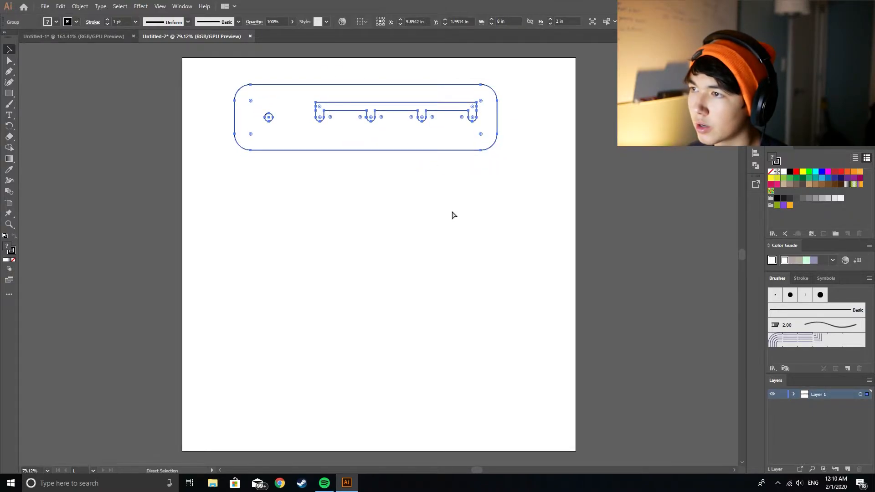
{"action": "left_click", "coordinate": [422, 218]}
{"action": "key", "text": "ctrl+y"}
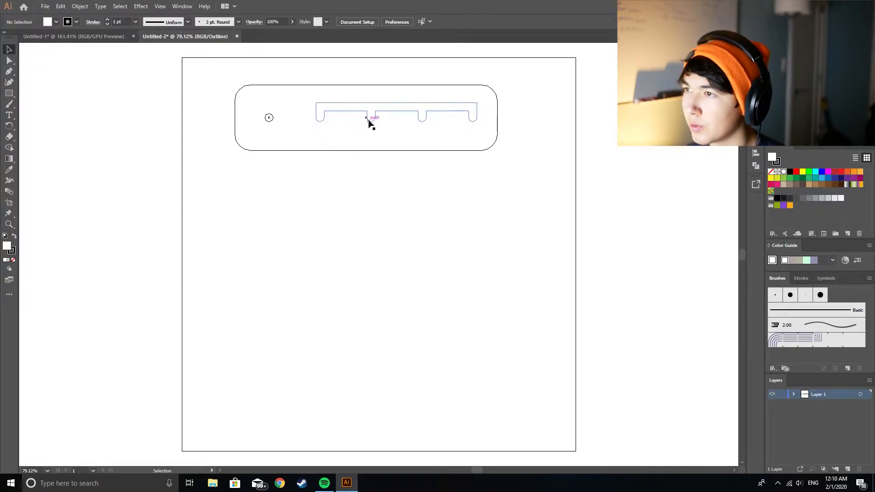
{"action": "key", "text": "ctrl+y"}
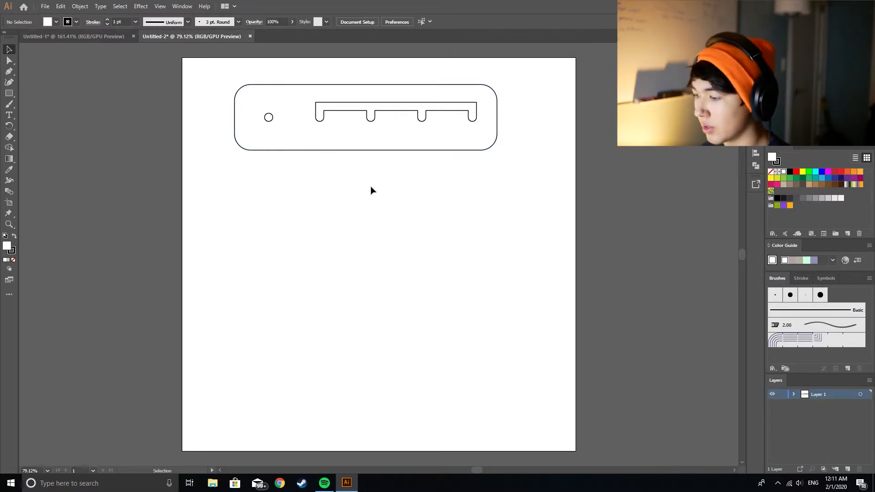
Step: Draw a bar about 0.51 x 6.01 in, move the plate lower on the artboard, and angle the bar up from the pin hole
{"action": "left_click", "coordinate": [9, 93]}
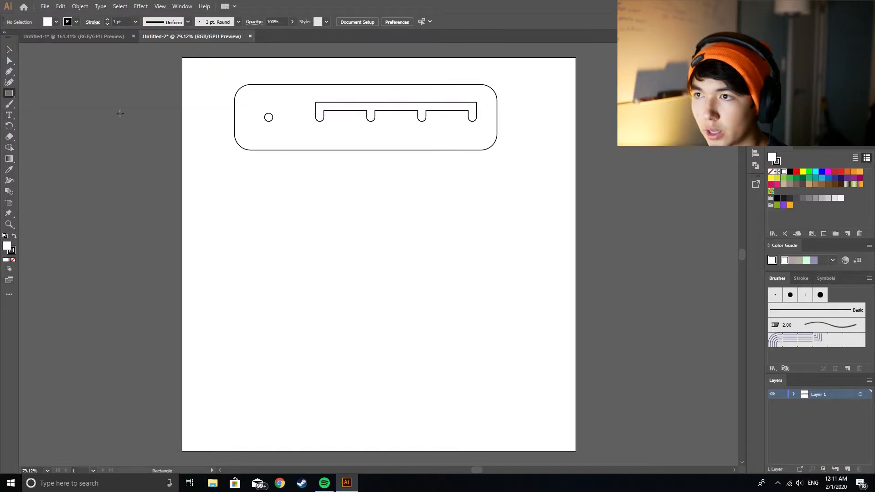
{"action": "left_click_drag", "start_coordinate": [209, 265], "coordinate": [425, 311]}
{"action": "key", "text": "v"}
{"action": "left_click_drag", "start_coordinate": [227, 174], "coordinate": [310, 186]}
{"action": "left_click_drag", "start_coordinate": [300, 106], "coordinate": [377, 83]}
{"action": "left_click_drag", "start_coordinate": [328, 151], "coordinate": [363, 223]}
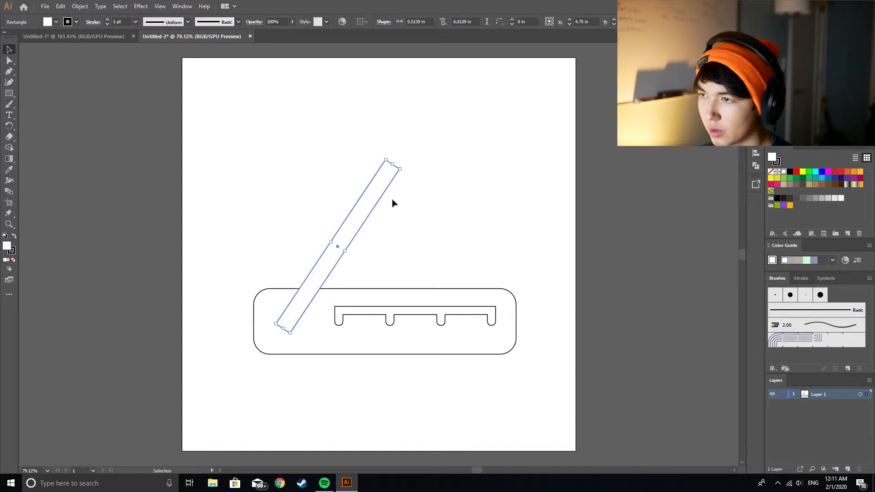
Step: Remove the fill from the diagonal bar
{"action": "left_click", "coordinate": [14, 260]}
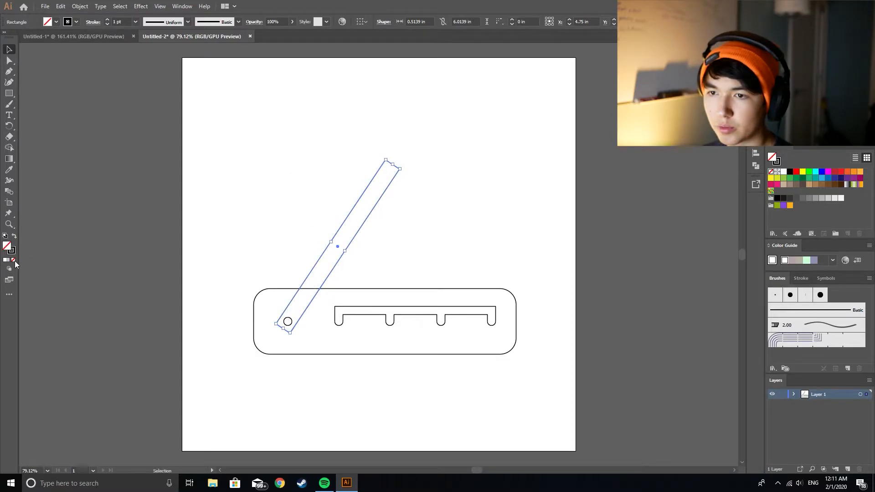
{"action": "left_click", "coordinate": [340, 214]}
{"action": "left_click", "coordinate": [363, 223]}
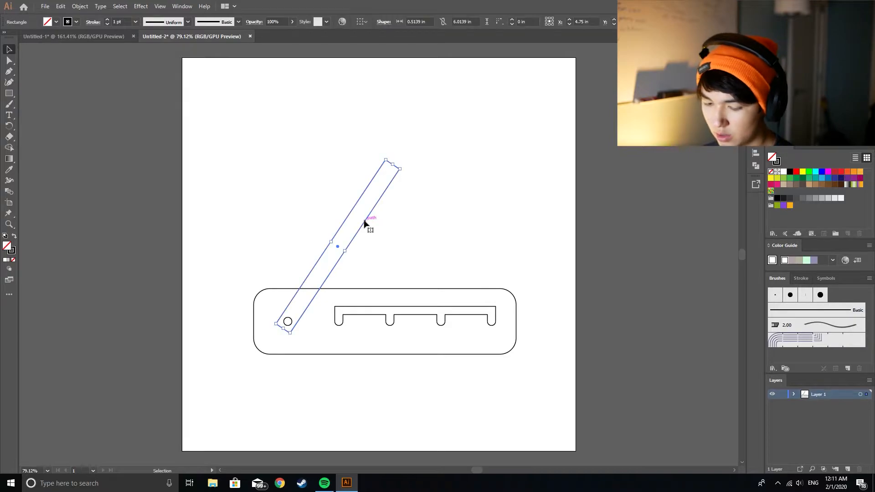
Step: Duplicate the diagonal bar, reflect the copy across the vertical axis and place its lower end over the rightmost notch
{"action": "left_click_drag", "start_coordinate": [364, 223], "coordinate": [568, 224]}
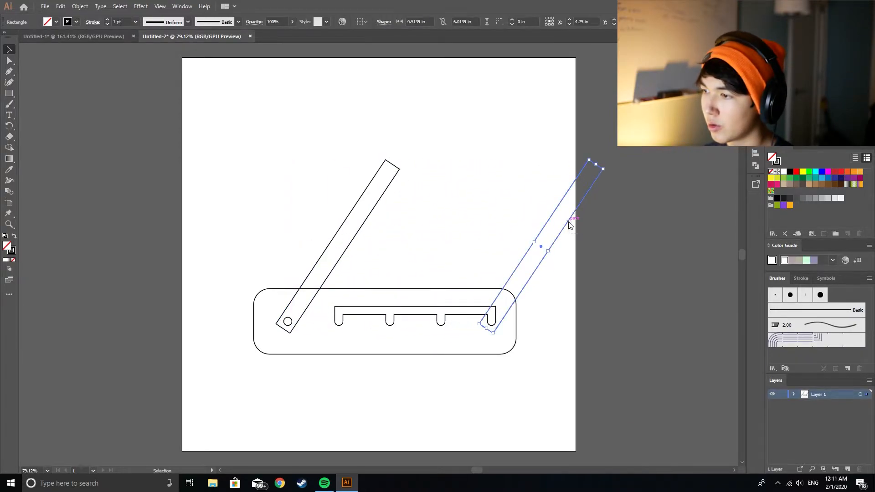
{"action": "right_click", "coordinate": [568, 223]}
{"action": "mouse_move", "coordinate": [616, 365]}
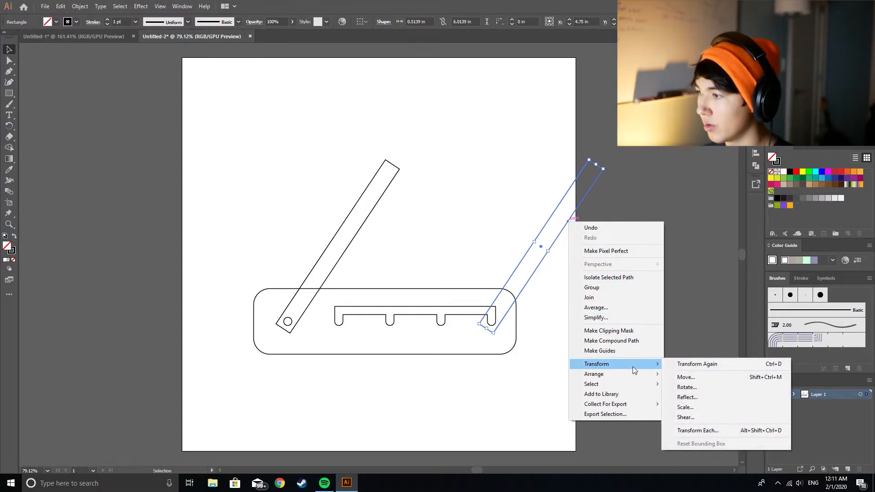
{"action": "left_click", "coordinate": [697, 397]}
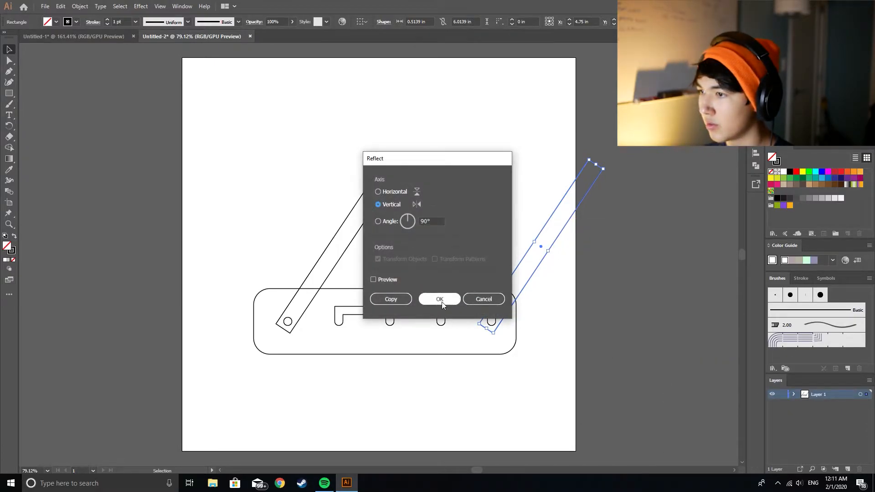
{"action": "left_click", "coordinate": [440, 299]}
{"action": "left_click", "coordinate": [549, 261]}
{"action": "left_click_drag", "start_coordinate": [560, 260], "coordinate": [460, 262]}
{"action": "left_click", "coordinate": [478, 214]}
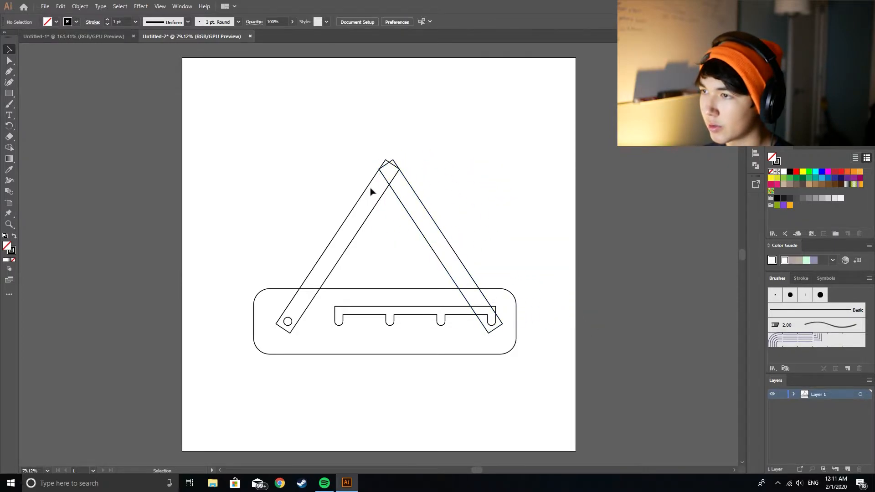
Step: Rotate the left bar down to a shallow angle and reposition it with its lower end over the pin hole
{"action": "left_click", "coordinate": [398, 200]}
{"action": "left_click", "coordinate": [357, 220]}
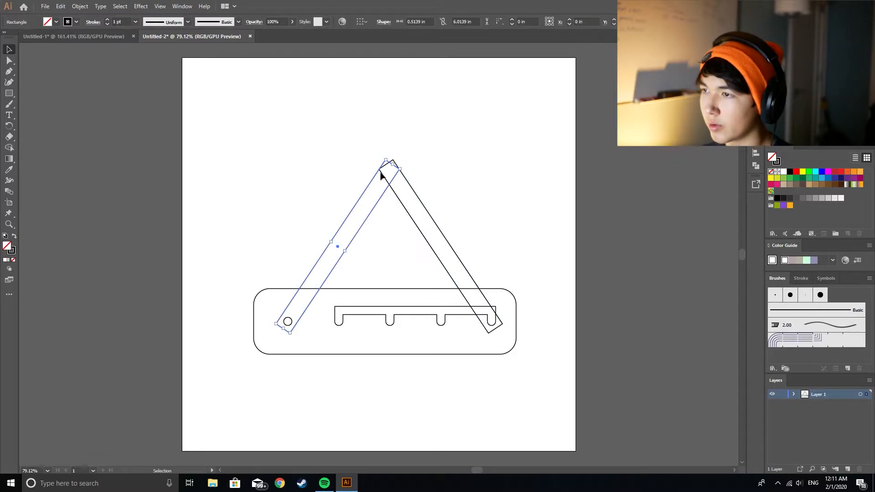
{"action": "left_click_drag", "start_coordinate": [385, 160], "coordinate": [445, 198]}
{"action": "left_click_drag", "start_coordinate": [343, 250], "coordinate": [376, 295]}
Step: Rotate the right bar to a matching shallow angle so it crosses the left bar, keeping its lower end over the rightmost notch
{"action": "left_click", "coordinate": [409, 219]}
{"action": "left_click_drag", "start_coordinate": [383, 162], "coordinate": [352, 195]}
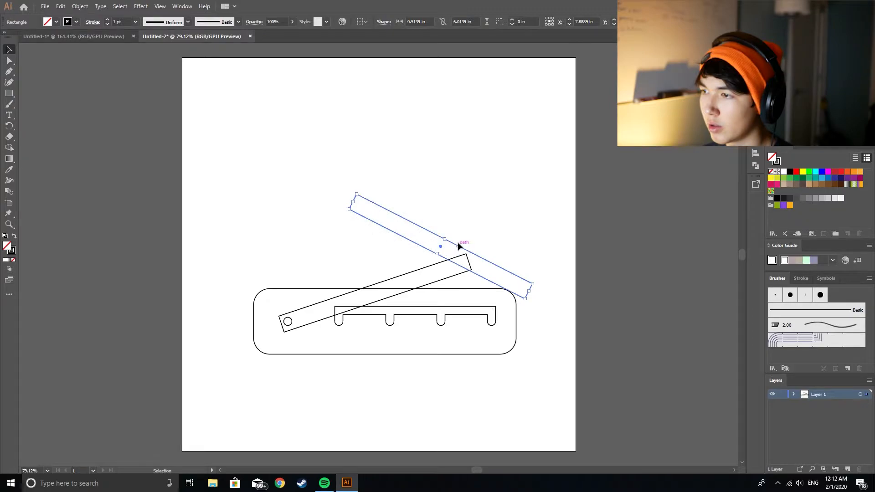
{"action": "left_click_drag", "start_coordinate": [458, 249], "coordinate": [426, 292]}
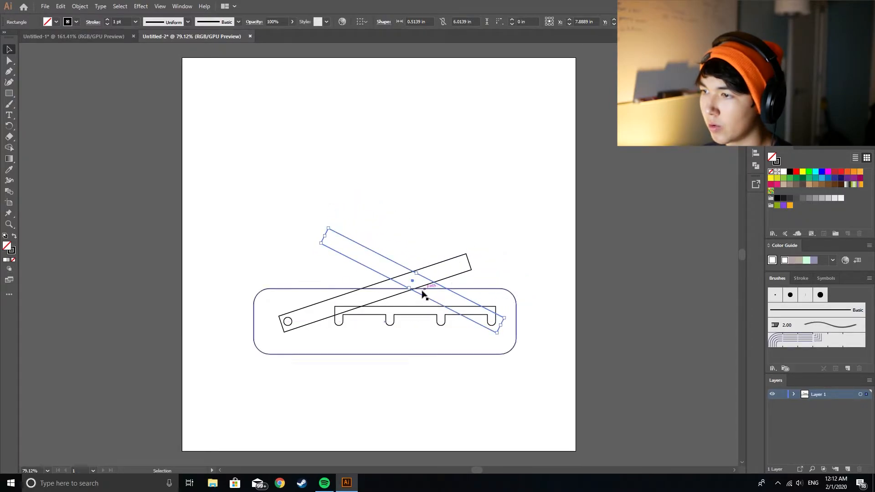
{"action": "left_click_drag", "start_coordinate": [328, 226], "coordinate": [319, 244]}
{"action": "mouse_move", "coordinate": [392, 266]}
{"action": "left_mouse_down"}
{"action": "mouse_move", "coordinate": [400, 275]}
{"action": "mouse_move", "coordinate": [386, 282]}
{"action": "left_mouse_up"}
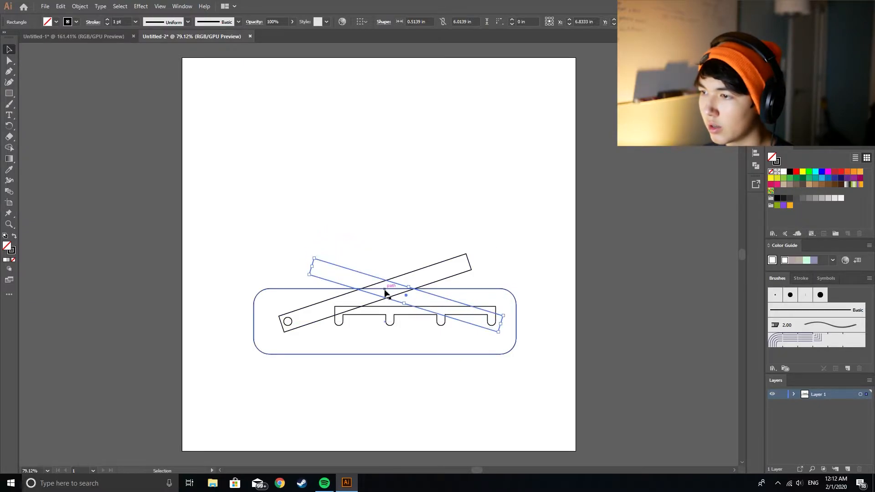
Step: Move both crossed bars into the empty area above the plate, and undo the stray plate copy
{"action": "left_click_drag", "start_coordinate": [347, 206], "coordinate": [370, 176]}
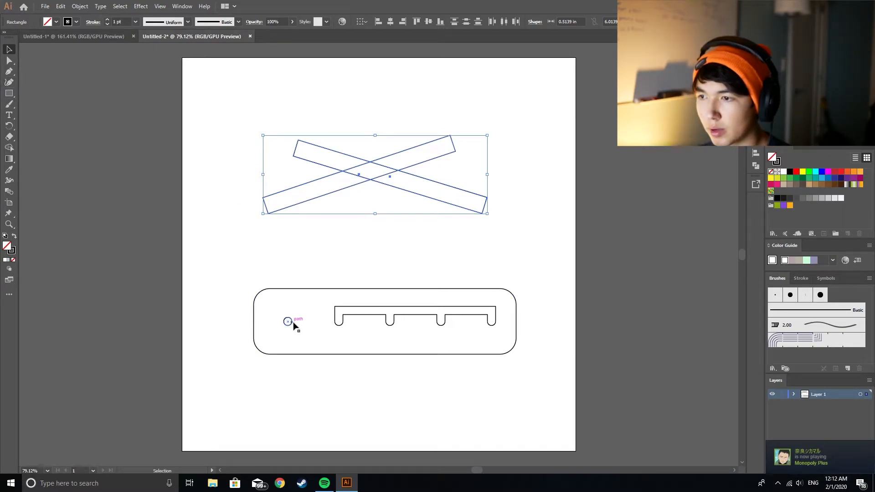
{"action": "mouse_move", "coordinate": [290, 322]}
{"action": "left_mouse_down"}
{"action": "mouse_move", "coordinate": [308, 215]}
{"action": "mouse_move", "coordinate": [288, 319]}
{"action": "left_mouse_up"}
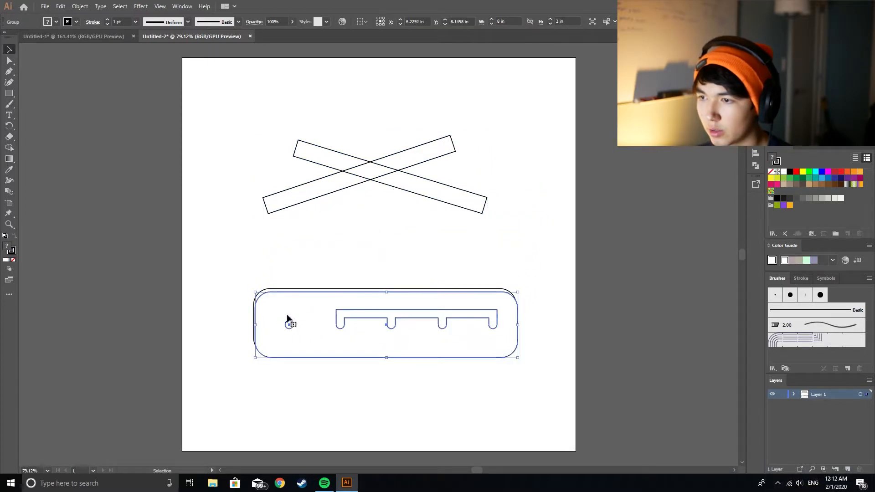
{"action": "left_click", "coordinate": [313, 261]}
{"action": "key", "text": "ctrl+z"}
{"action": "left_click", "coordinate": [66, 198]}
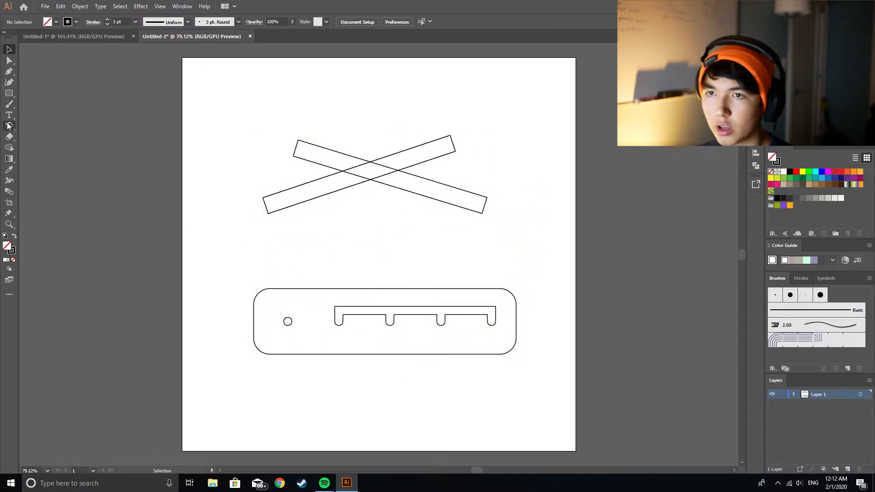
Step: Draw a 0.25 in circle and center it where the two bars cross
{"action": "key", "text": "l"}
{"action": "left_click", "coordinate": [367, 169]}
{"action": "type", "text": "0.25"}
{"action": "key", "text": "Return"}
{"action": "key", "text": "v"}
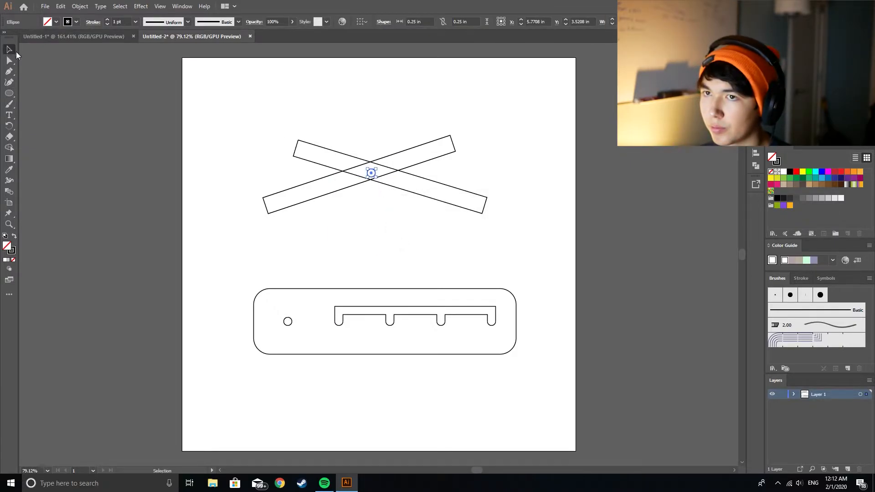
{"action": "left_click", "coordinate": [403, 226]}
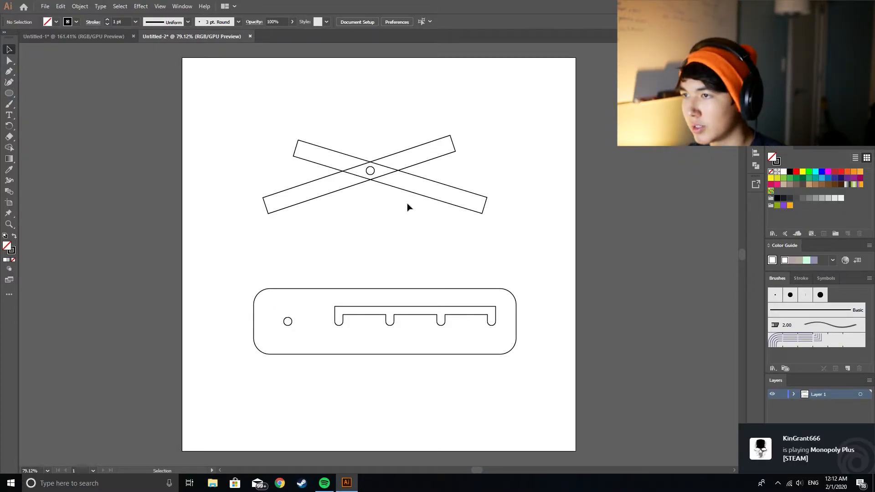
Step: Delete the two crossed bars and the circle at their crossing
{"action": "left_click_drag", "start_coordinate": [387, 223], "coordinate": [351, 109]}
{"action": "key", "text": "Delete"}
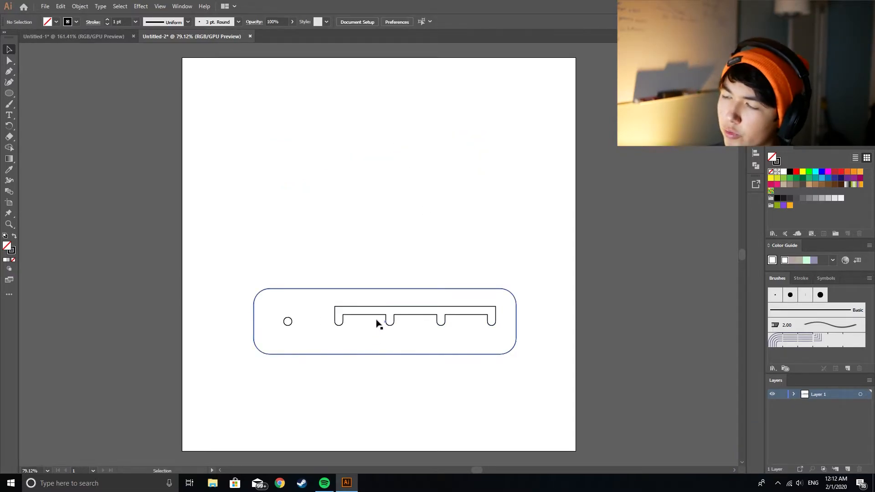
Step: Duplicate the plate with its pin hole and notched slot, placing the copy directly above the original
{"action": "left_click_drag", "start_coordinate": [226, 259], "coordinate": [519, 362]}
{"action": "left_click_drag", "start_coordinate": [326, 299], "coordinate": [313, 217]}
{"action": "left_click", "coordinate": [338, 192]}
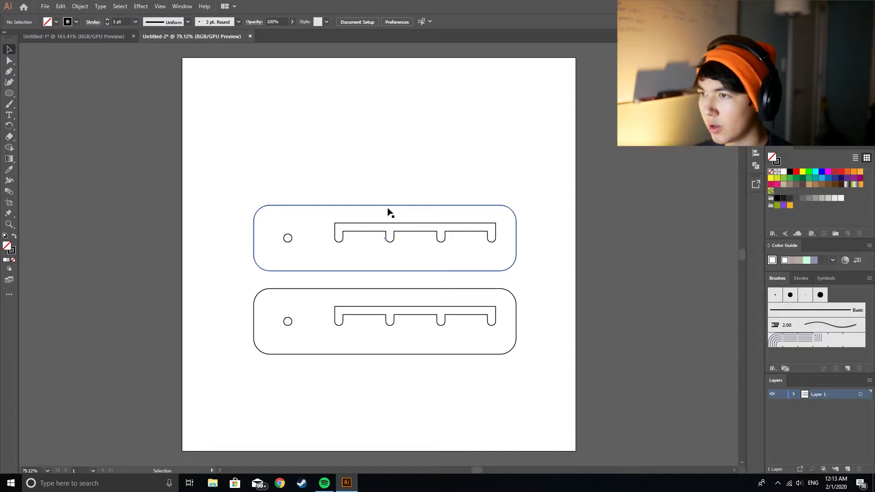
Step: Draw a circle above the upper plate, shift it sideways, and delete it
{"action": "left_click", "coordinate": [9, 93]}
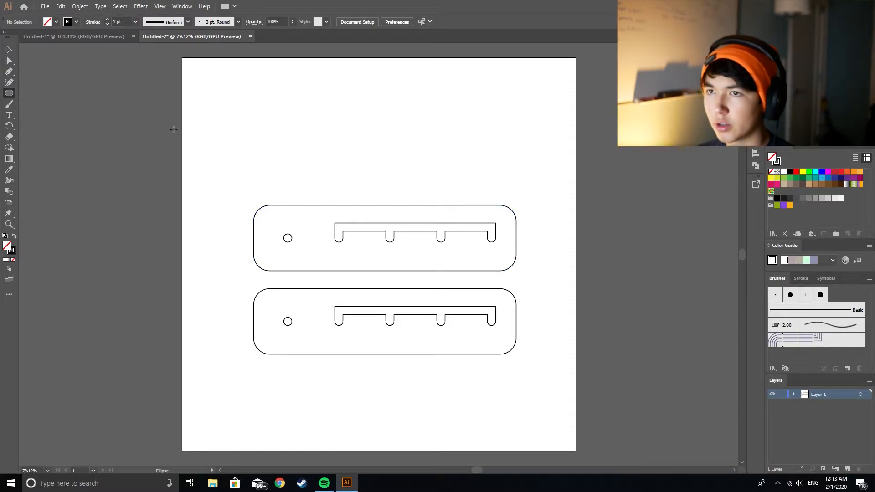
{"action": "left_click", "coordinate": [379, 177]}
{"action": "left_click", "coordinate": [415, 257]}
{"action": "left_click", "coordinate": [9, 49]}
{"action": "left_click", "coordinate": [193, 92]}
{"action": "left_click_drag", "start_coordinate": [393, 162], "coordinate": [433, 166]}
{"action": "left_click", "coordinate": [404, 205]}
{"action": "left_click", "coordinate": [560, 170]}
{"action": "left_click", "coordinate": [433, 167]}
{"action": "key", "text": "Delete"}
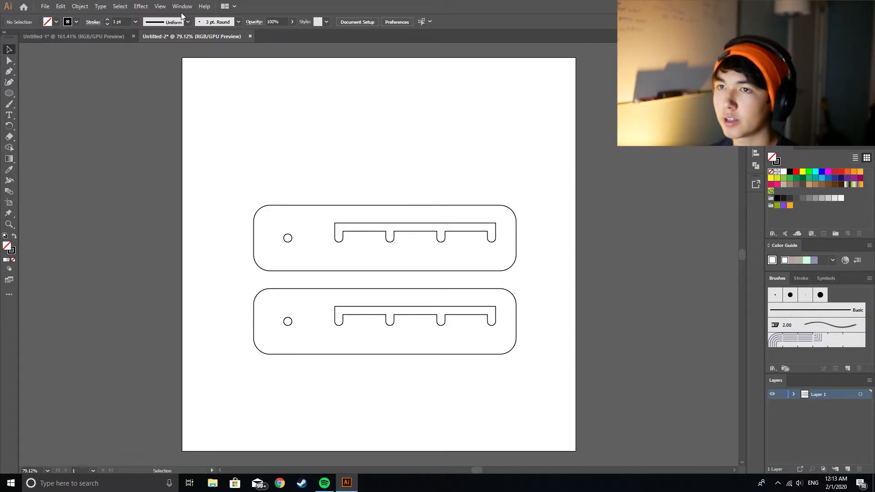
Step: Try to draw a long thin rectangle across the top of the Untitled-1 artboard, and return to Untitled-2
{"action": "left_click", "coordinate": [122, 36]}
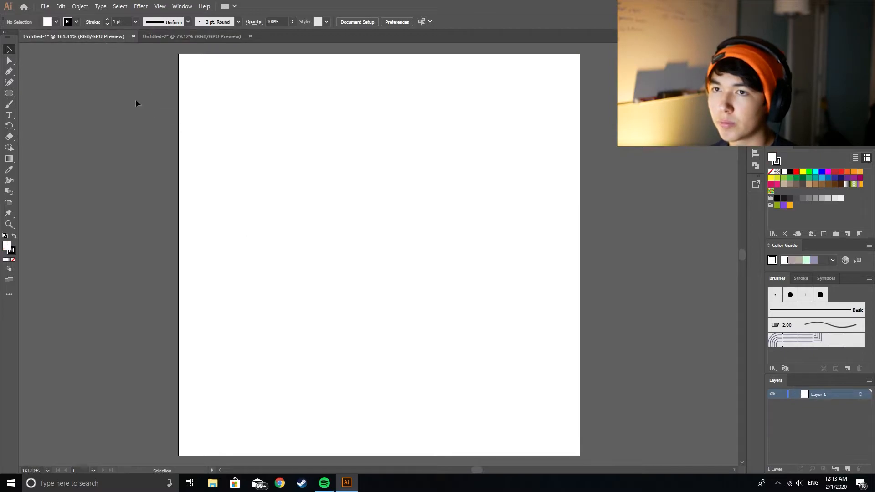
{"action": "key", "text": "l"}
{"action": "key", "text": "m"}
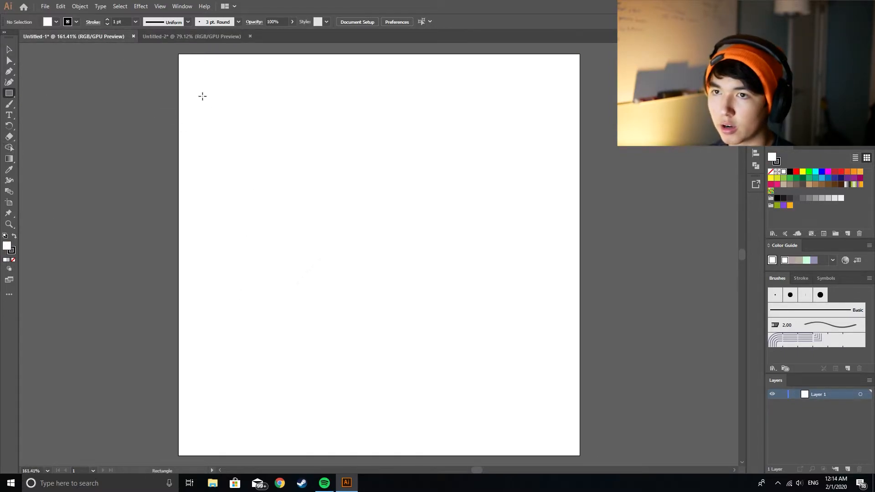
{"action": "left_click_drag", "start_coordinate": [198, 70], "coordinate": [562, 95]}
{"action": "left_click", "coordinate": [219, 37]}
{"action": "left_click", "coordinate": [9, 49]}
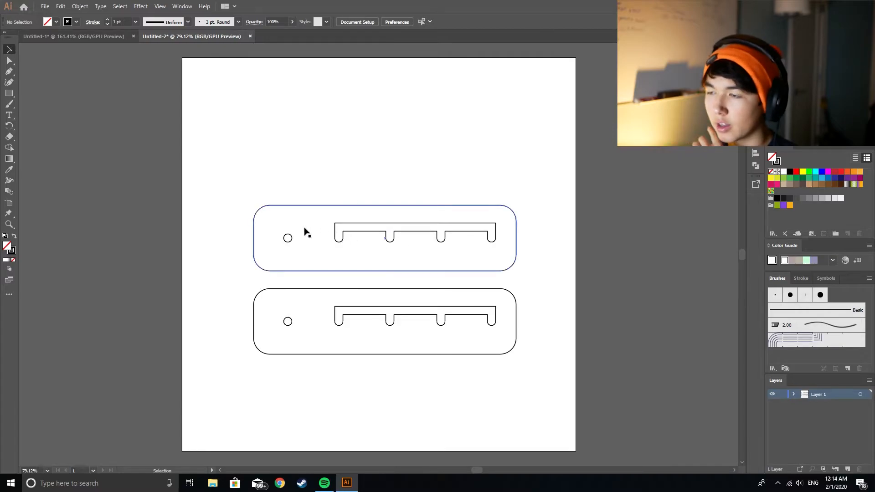
Step: Draw a long bar about 7.18 × 0.68 in and move it over the upper plate
{"action": "left_click", "coordinate": [9, 94]}
{"action": "left_click_drag", "start_coordinate": [233, 122], "coordinate": [497, 151]}
{"action": "key", "text": "Delete"}
{"action": "left_click", "coordinate": [9, 49]}
{"action": "left_click_drag", "start_coordinate": [346, 146], "coordinate": [388, 248]}
Step: Tilt the bar so it rises to the right, and place its lower end over the upper plate's pin hole
{"action": "key", "text": "XF86AudioLowerVolume"}
{"action": "left_click_drag", "start_coordinate": [510, 220], "coordinate": [482, 197]}
{"action": "left_click_drag", "start_coordinate": [417, 206], "coordinate": [418, 211]}
{"action": "left_click_drag", "start_coordinate": [481, 196], "coordinate": [473, 169]}
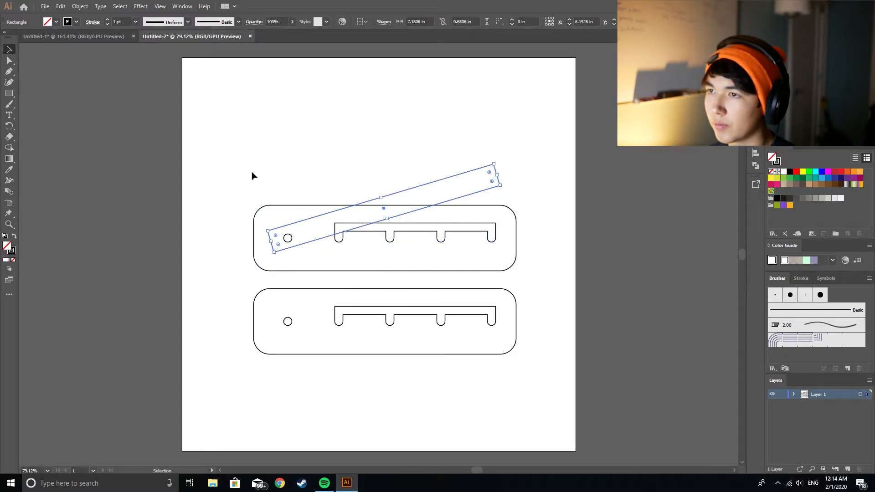
{"action": "mouse_move", "coordinate": [407, 194]}
{"action": "left_mouse_down"}
{"action": "mouse_move", "coordinate": [420, 185]}
{"action": "mouse_move", "coordinate": [414, 190]}
{"action": "left_mouse_up"}
{"action": "left_click", "coordinate": [565, 209]}
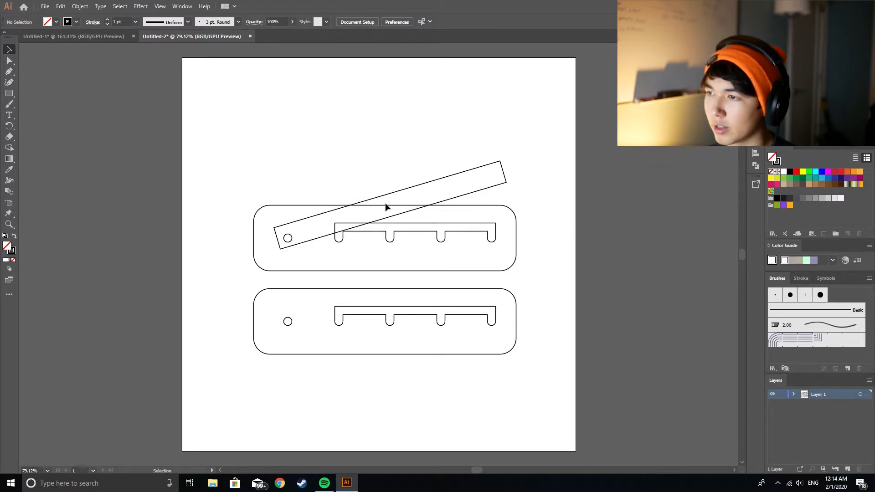
Step: Delete the tilted bar lying over the upper plate
{"action": "left_click", "coordinate": [415, 188]}
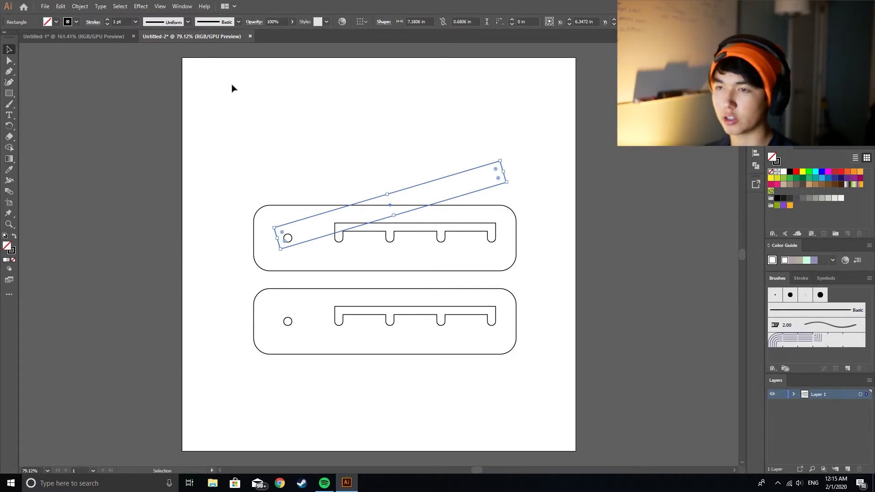
{"action": "left_click", "coordinate": [447, 173]}
{"action": "key", "text": "Delete"}
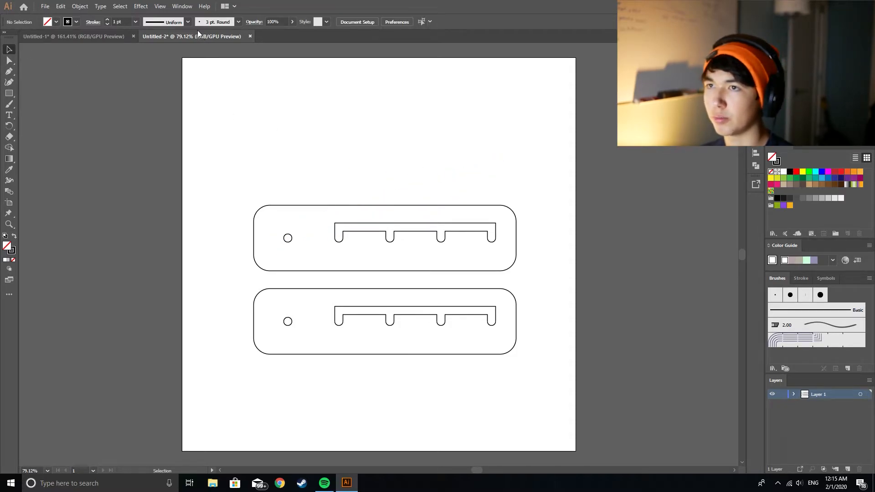
Step: Switch to the Untitled-1 document and create an 8 in wide, 0.75 in high rectangle near the artboard's top
{"action": "left_click", "coordinate": [84, 36]}
{"action": "left_click", "coordinate": [9, 93]}
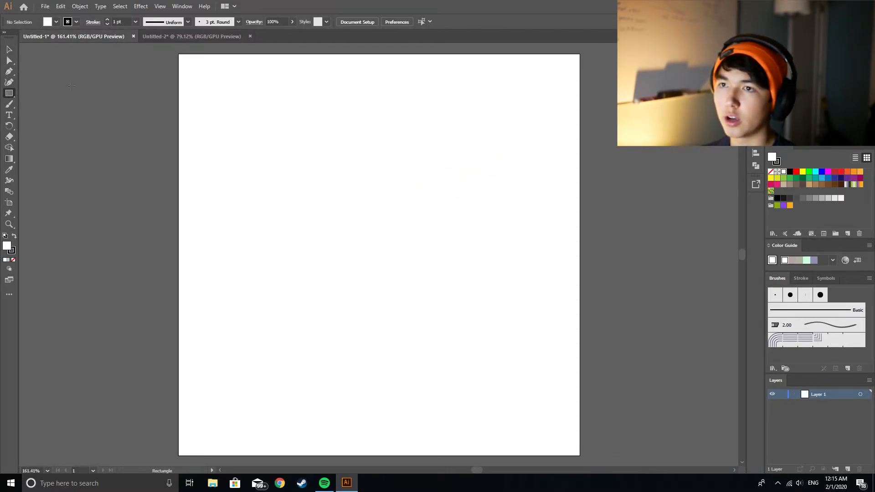
{"action": "left_click", "coordinate": [217, 77]}
{"action": "type", "text": "1"}
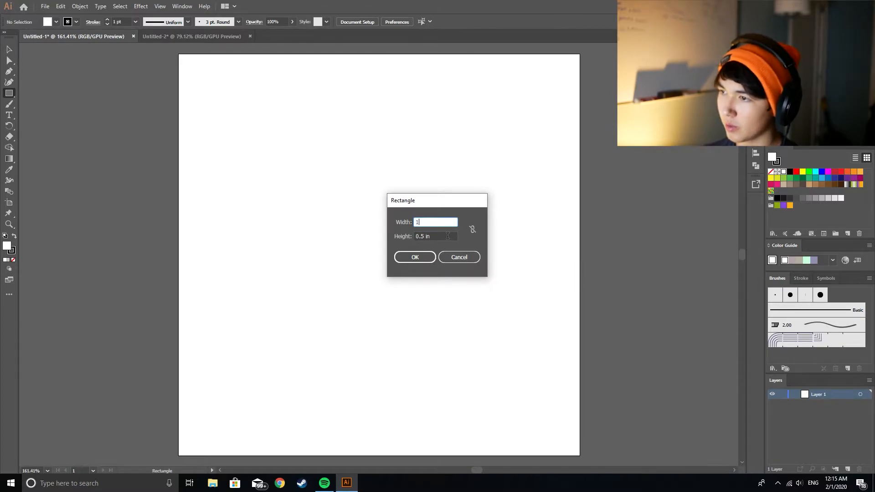
{"action": "key", "text": "Tab"}
{"action": "type", "text": "1"}
{"action": "key", "text": "Tab"}
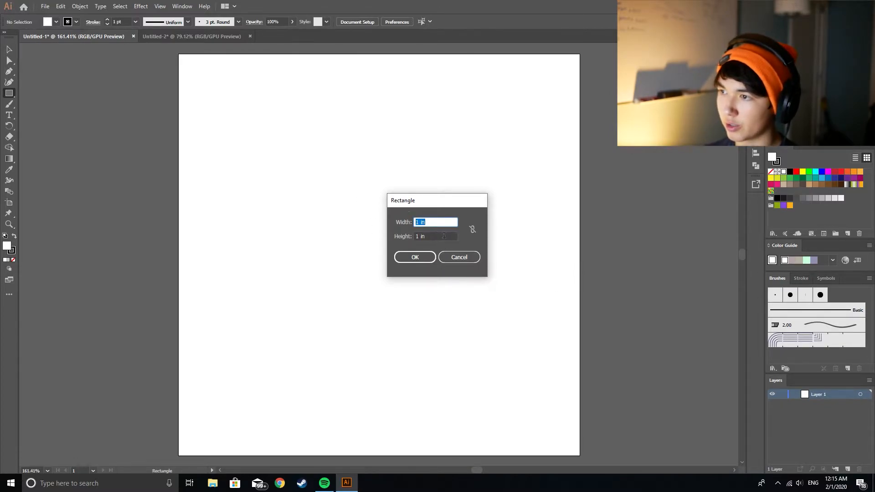
{"action": "key", "text": "Tab"}
{"action": "type", "text": "."}
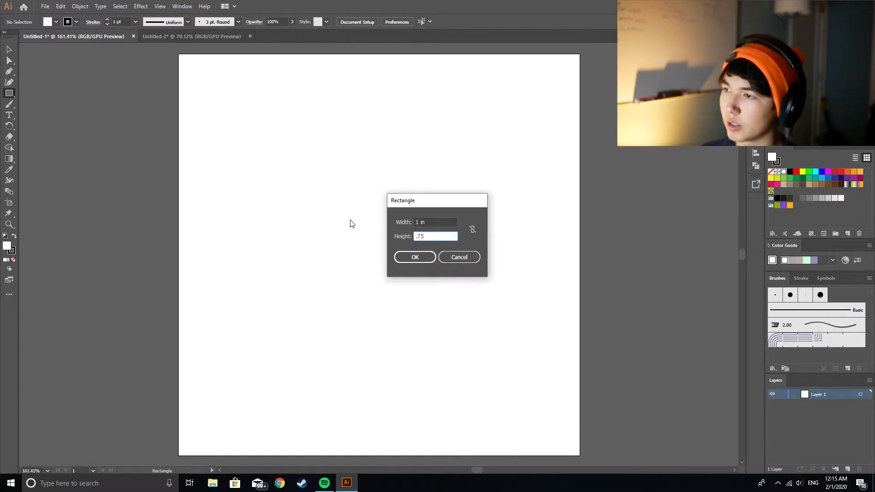
{"action": "key", "text": "Tab"}
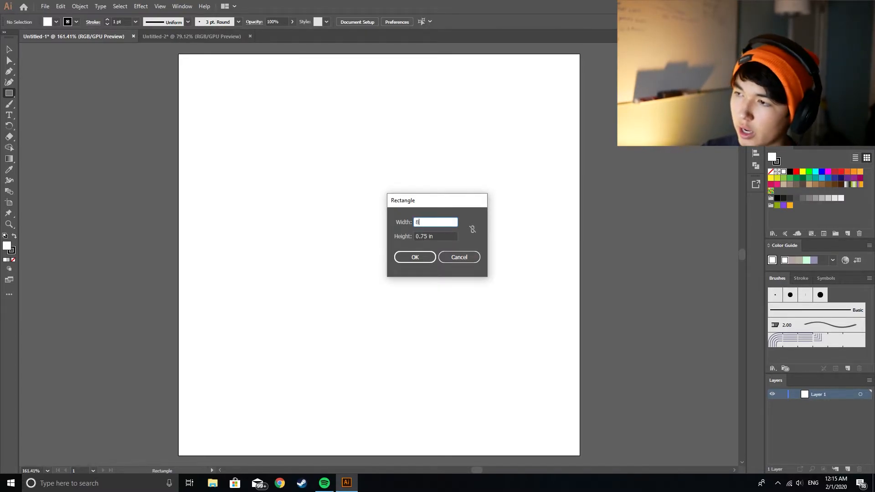
{"action": "key", "text": "Return"}
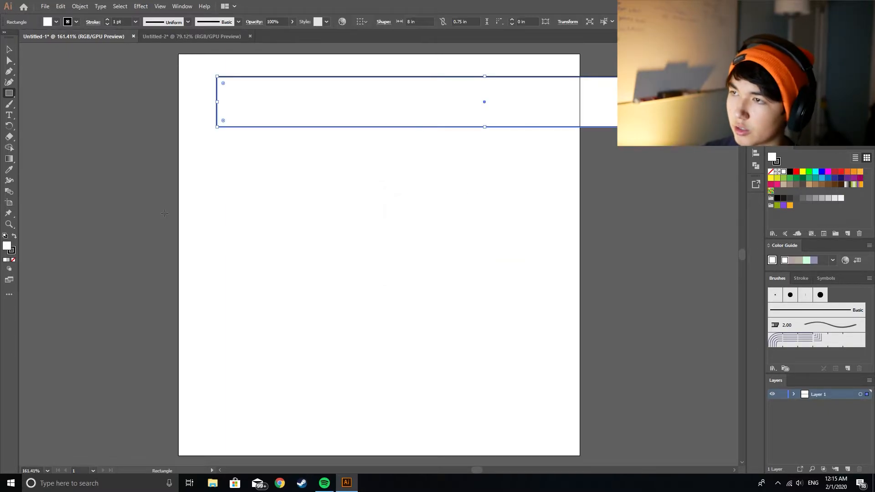
Step: Move the rectangle closer to the artboard's left edge and slightly down
{"action": "key", "text": "v"}
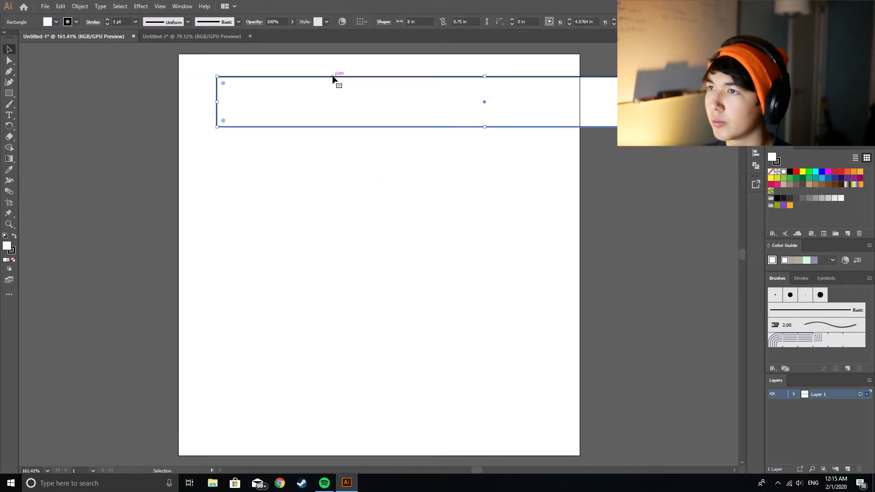
{"action": "left_click_drag", "start_coordinate": [333, 77], "coordinate": [304, 86]}
{"action": "left_click", "coordinate": [287, 54]}
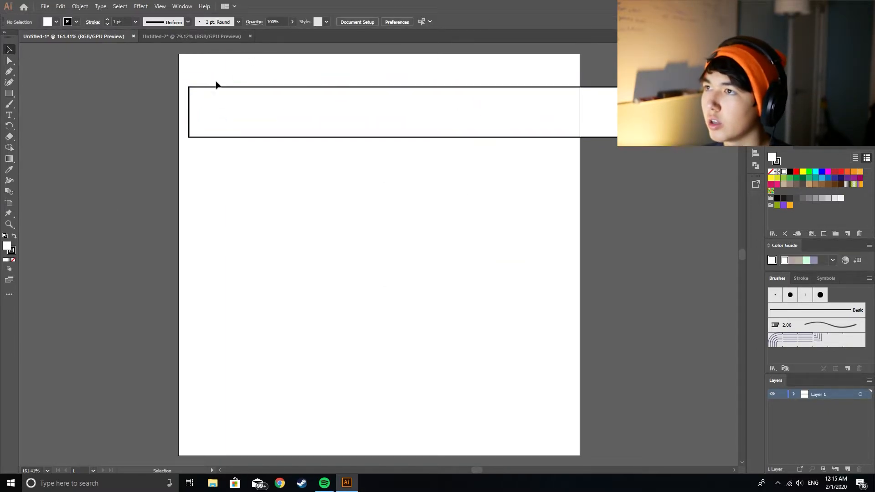
Step: Widen the artboard to about 9.44 in so the whole rectangle fits, keeping its height at 6 in
{"action": "left_click", "coordinate": [371, 22]}
{"action": "left_click", "coordinate": [508, 166]}
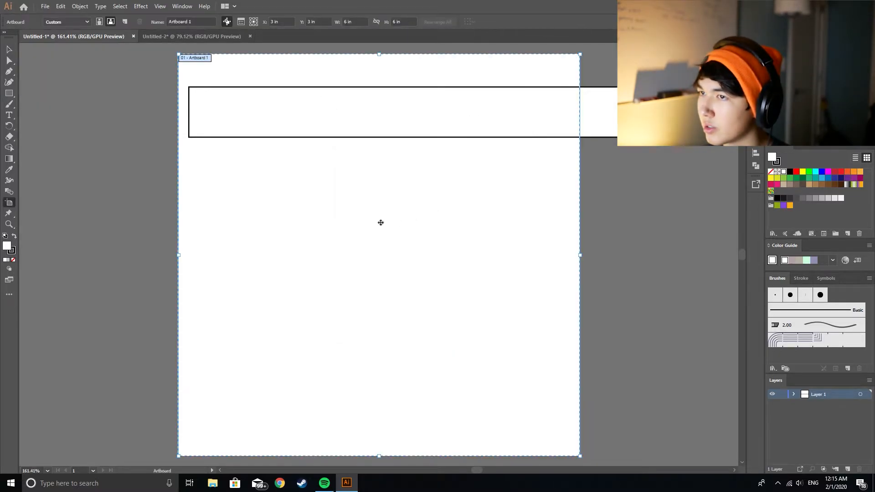
{"action": "left_click_drag", "start_coordinate": [585, 256], "coordinate": [507, 241]}
{"action": "scroll", "coordinate": [566, 280], "scroll_direction": "up", "scroll_amount": 1}
{"action": "scroll", "coordinate": [566, 280], "scroll_direction": "up", "scroll_amount": 1}
{"action": "left_click_drag", "start_coordinate": [481, 472], "coordinate": [474, 464]}
{"action": "key", "text": "Return"}
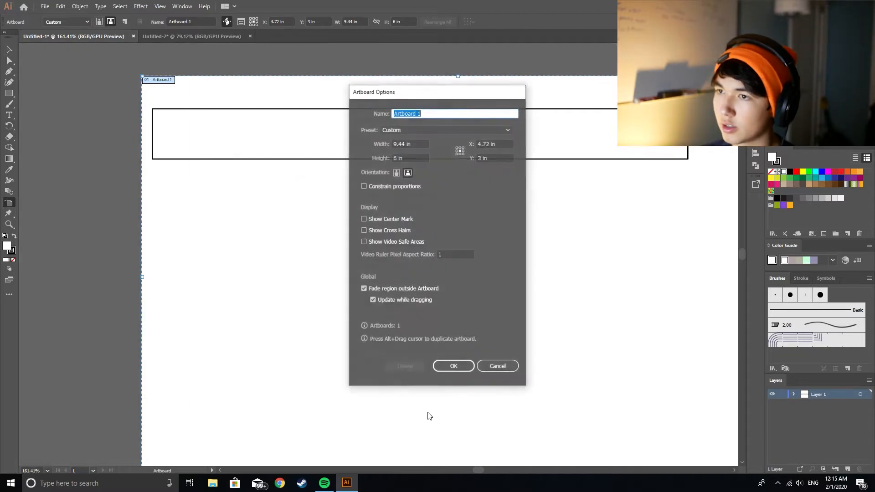
{"action": "left_click", "coordinate": [447, 368]}
{"action": "key", "text": "Escape"}
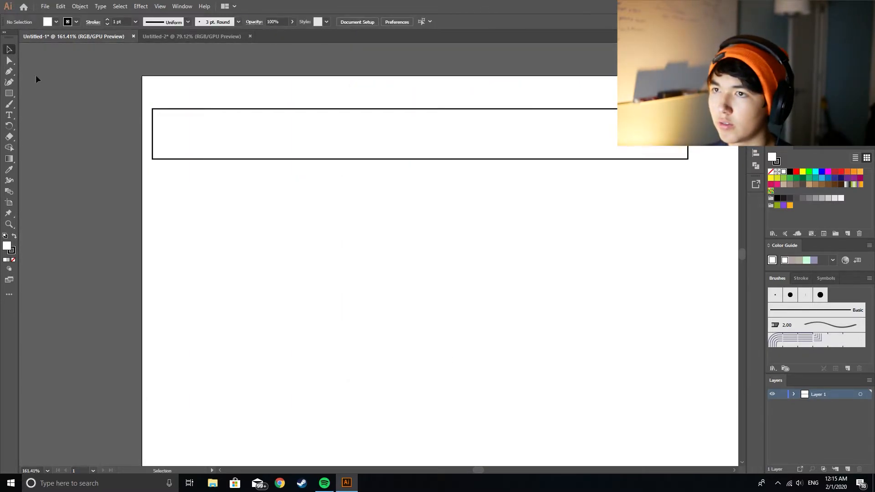
Step: Round the rectangle's corners fully into semicircular ends and center the bar near the artboard's top edge
{"action": "left_click_drag", "start_coordinate": [293, 115], "coordinate": [347, 111]}
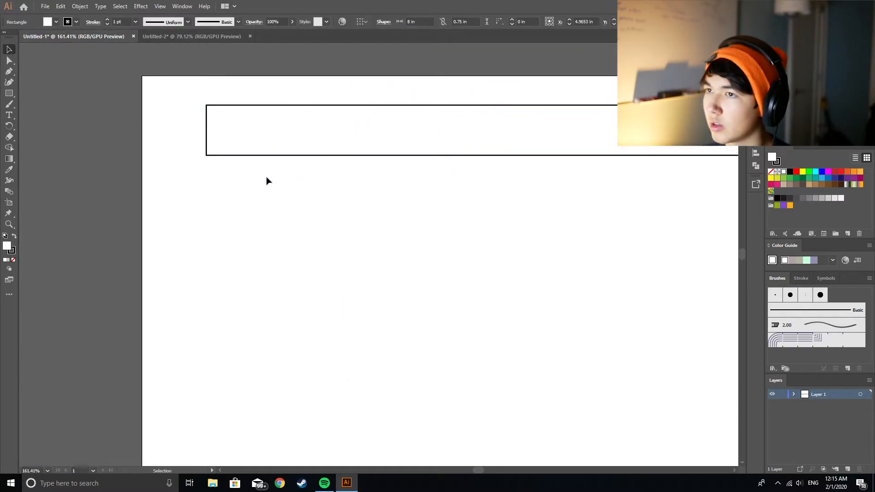
{"action": "left_click", "coordinate": [232, 112]}
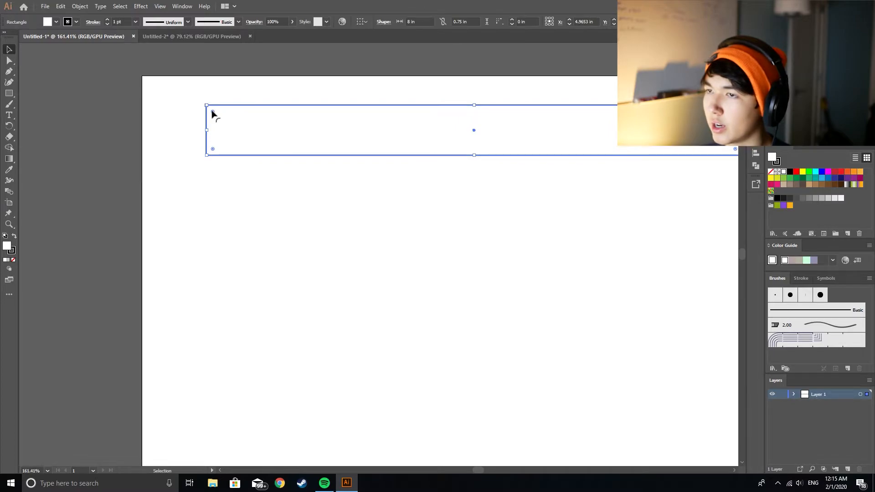
{"action": "left_click_drag", "start_coordinate": [213, 114], "coordinate": [455, 267]}
{"action": "left_click", "coordinate": [455, 268]}
{"action": "left_click_drag", "start_coordinate": [289, 108], "coordinate": [264, 103]}
{"action": "left_click", "coordinate": [73, 121]}
{"action": "scroll", "coordinate": [476, 468], "scroll_direction": "right", "scroll_amount": 2}
{"action": "scroll", "coordinate": [475, 468], "scroll_direction": "right", "scroll_amount": 1}
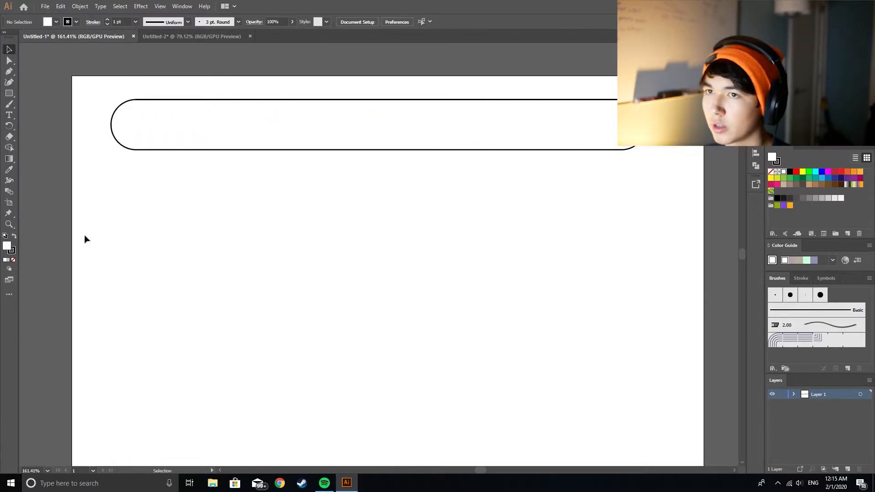
Step: Paste the alien minifigure image from the clipboard and move it over the artboard's left edge, clear of the bar
{"action": "key", "text": "ctrl+v"}
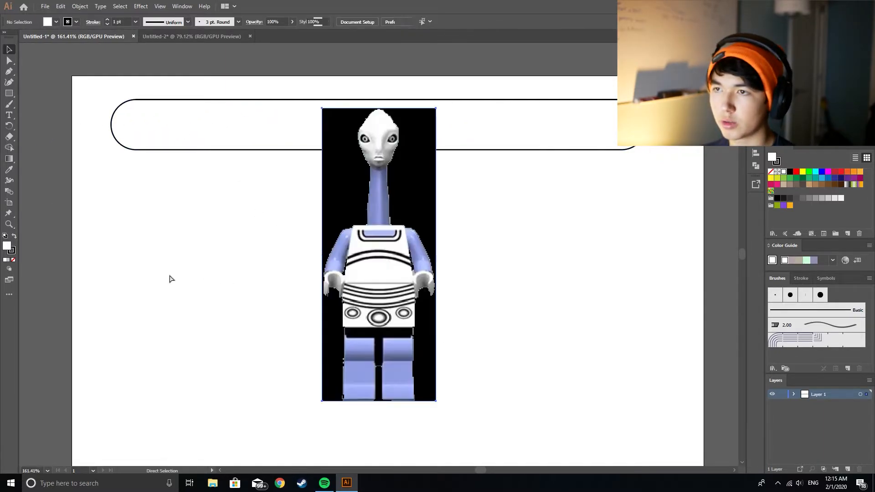
{"action": "left_click_drag", "start_coordinate": [401, 200], "coordinate": [181, 176]}
{"action": "left_click_drag", "start_coordinate": [136, 218], "coordinate": [39, 204]}
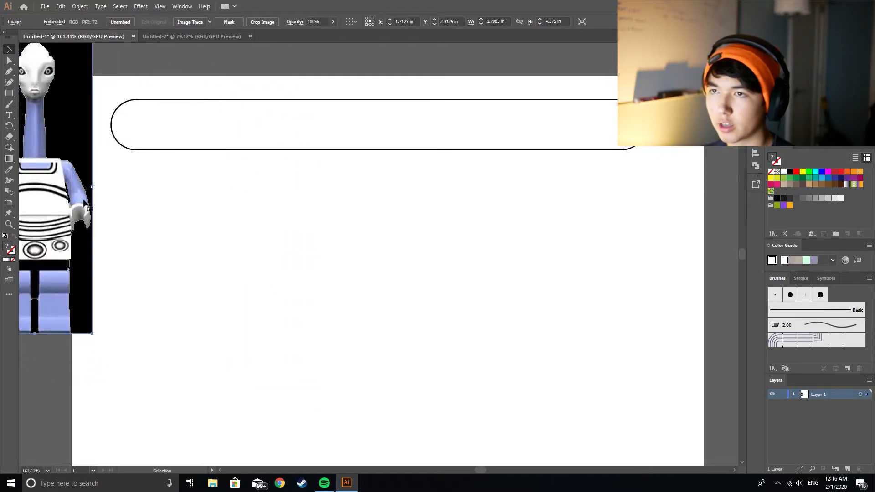
{"action": "left_click", "coordinate": [264, 259]}
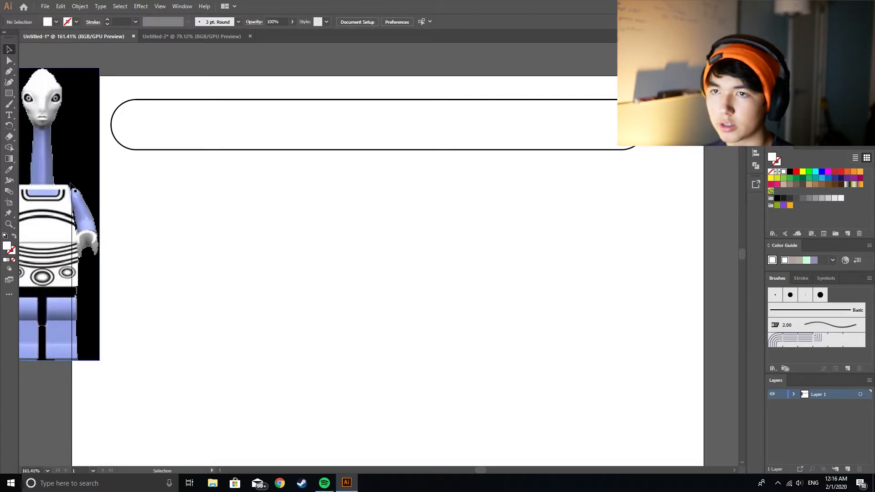
Step: Create a 0.25 in circle in the empty area below the bar's left part
{"action": "left_click", "coordinate": [11, 94]}
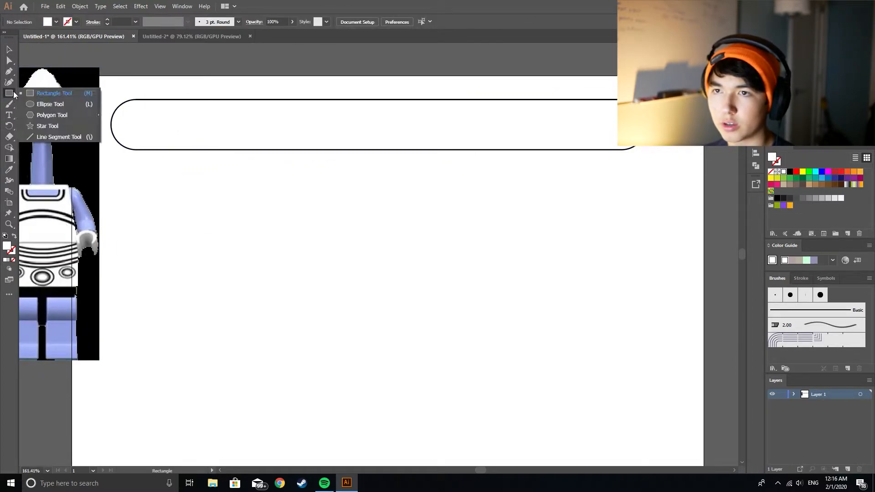
{"action": "left_click", "coordinate": [51, 114]}
{"action": "left_click", "coordinate": [11, 96]}
{"action": "left_click", "coordinate": [44, 104]}
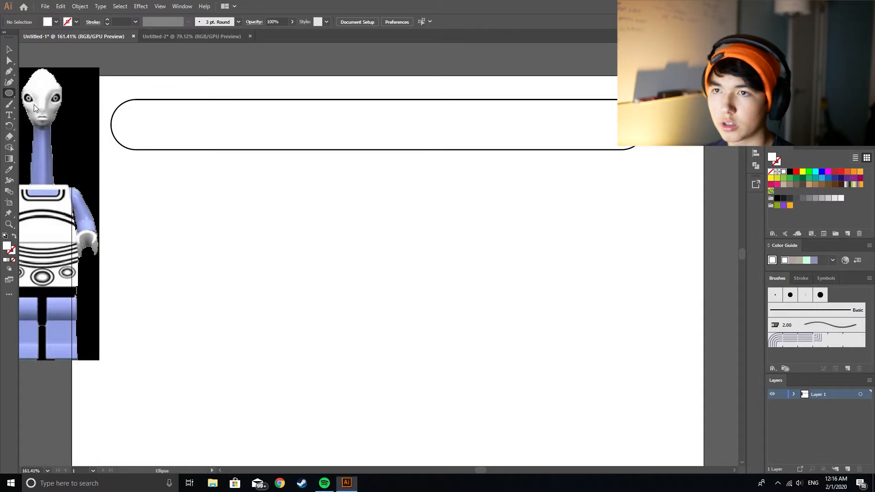
{"action": "left_click", "coordinate": [211, 204]}
{"action": "key", "text": "Return"}
{"action": "key", "text": "v"}
{"action": "left_click", "coordinate": [246, 209]}
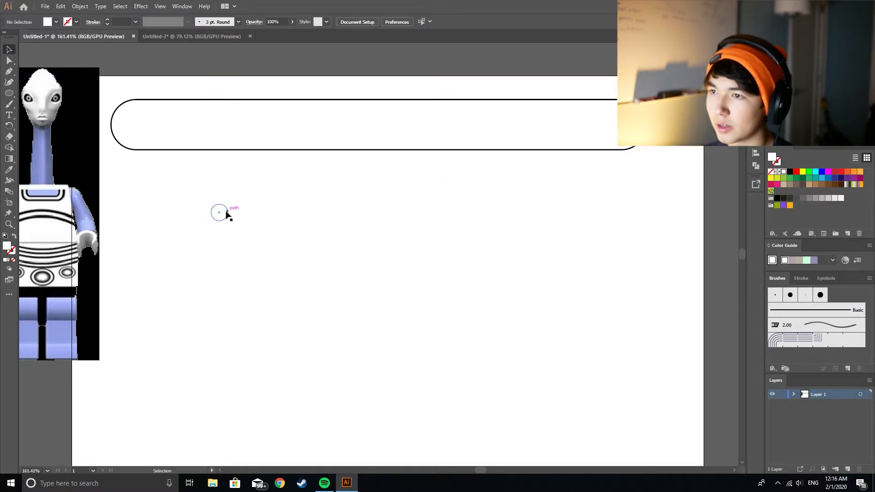
Step: Give the circle the default white fill and 1 pt black stroke, and shift it slightly down and left
{"action": "left_click", "coordinate": [227, 214]}
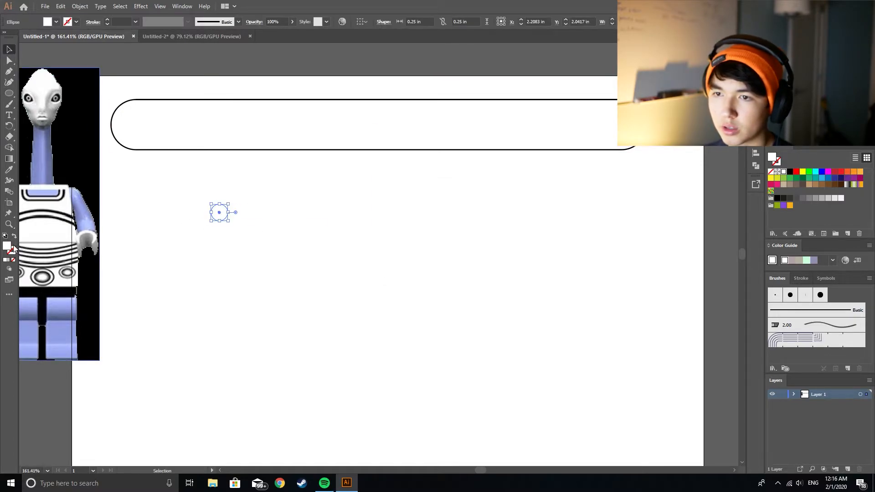
{"action": "left_click", "coordinate": [4, 237]}
{"action": "left_click", "coordinate": [158, 228]}
{"action": "mouse_move", "coordinate": [227, 208]}
{"action": "left_mouse_down"}
{"action": "mouse_move", "coordinate": [384, 123]}
{"action": "mouse_move", "coordinate": [131, 129]}
{"action": "mouse_move", "coordinate": [208, 220]}
{"action": "left_mouse_up"}
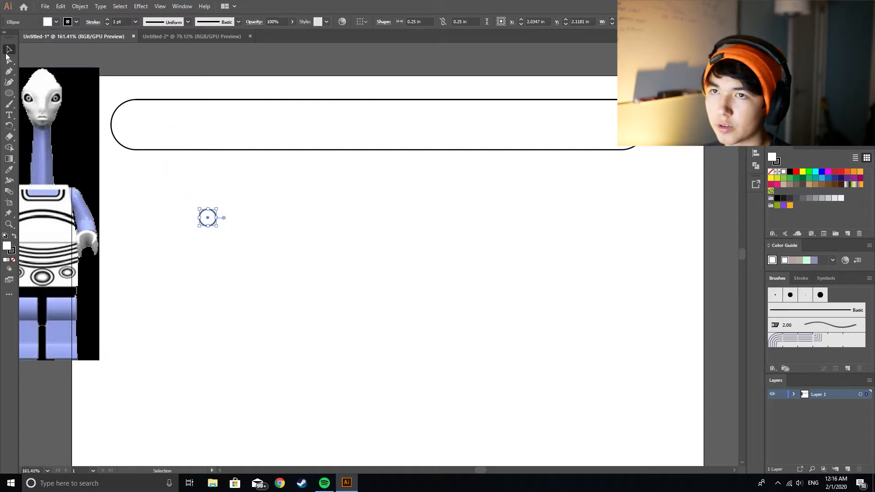
{"action": "left_click", "coordinate": [9, 94]}
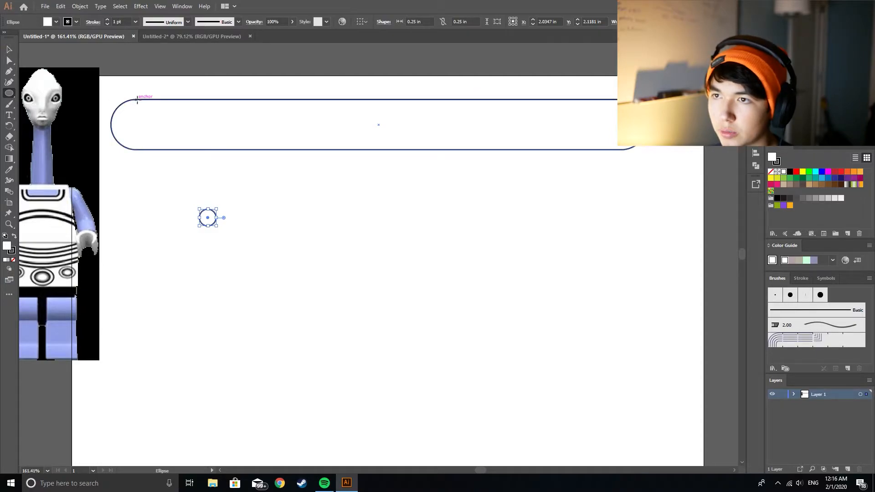
{"action": "left_click_drag", "start_coordinate": [136, 99], "coordinate": [138, 181]}
{"action": "key", "text": "ctrl+z"}
Step: Draw a vertical line across the bar where its left rounded end begins, from top edge to bottom edge
{"action": "key", "text": "backslash"}
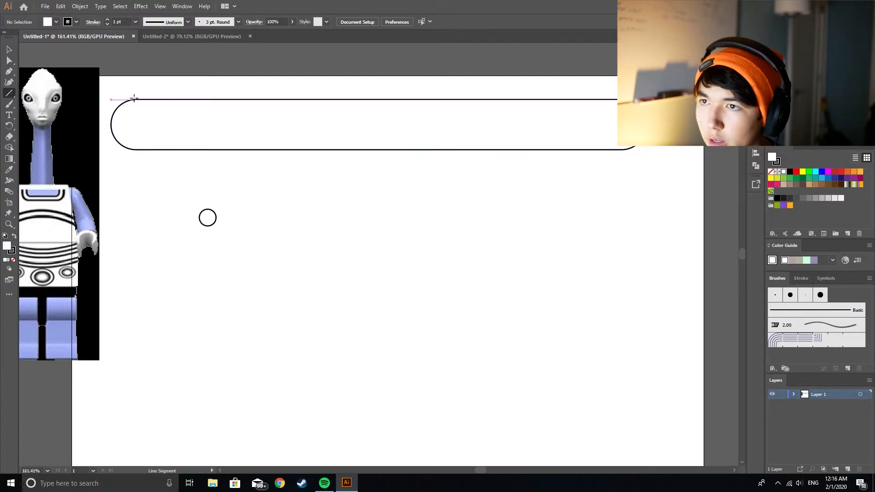
{"action": "left_click_drag", "start_coordinate": [136, 100], "coordinate": [137, 149]}
{"action": "key", "text": "v"}
Step: Center the 0.25 in circle on the vertical line's midpoint and place a copy at the bar's center
{"action": "left_click_drag", "start_coordinate": [213, 213], "coordinate": [388, 125]}
{"action": "left_click", "coordinate": [175, 196]}
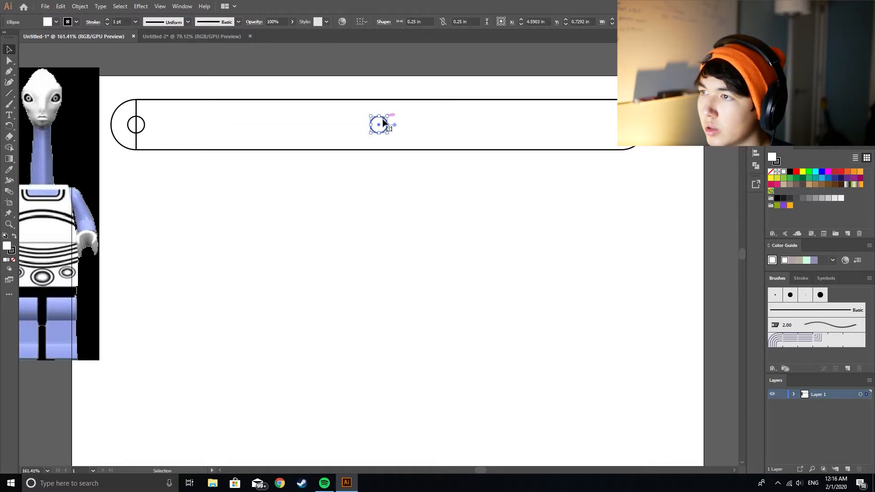
Step: Move the vertical guide line off the bar and place a copy of the center circle near the bar's right end
{"action": "left_click_drag", "start_coordinate": [137, 106], "coordinate": [267, 269]}
{"action": "left_click_drag", "start_coordinate": [387, 123], "coordinate": [629, 124]}
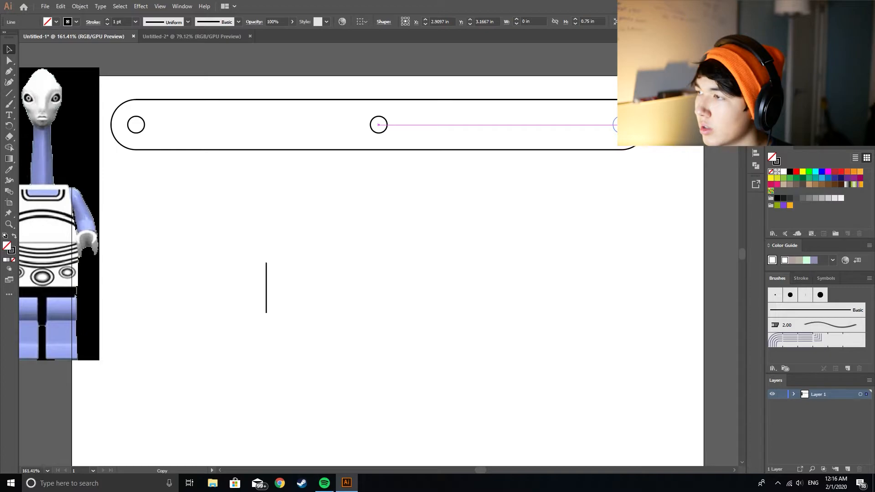
{"action": "left_click_drag", "start_coordinate": [629, 124], "coordinate": [629, 125]}
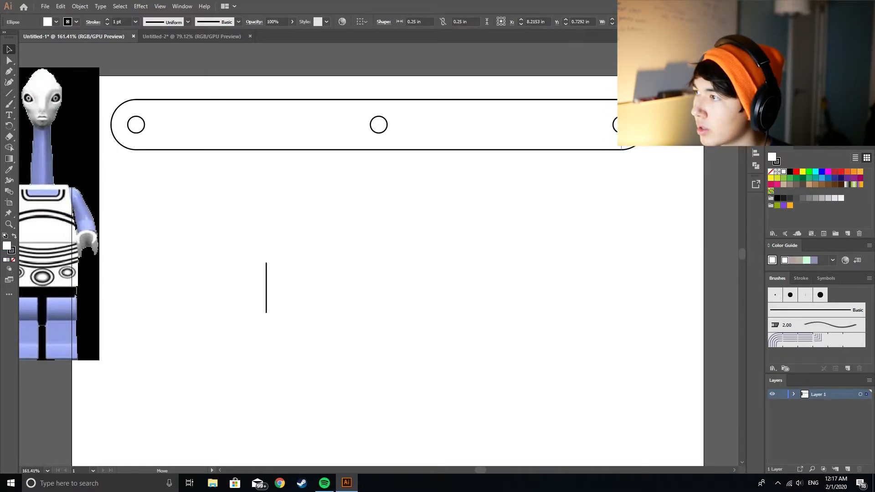
Step: Shift the rightmost circle inward along the bar and move the vertical guide line to the bar's right end
{"action": "key", "text": "shift+Left"}
{"action": "key", "text": "shift+Left"}
{"action": "key", "text": "shift+Left"}
{"action": "key", "text": "shift+Left"}
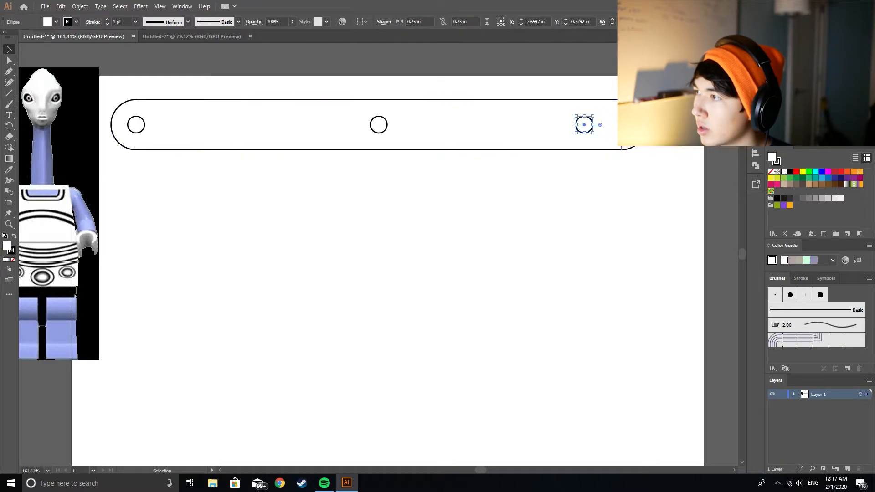
{"action": "mouse_move", "coordinate": [618, 115]}
{"action": "left_mouse_down"}
{"action": "mouse_move", "coordinate": [608, 115]}
{"action": "mouse_move", "coordinate": [620, 115]}
{"action": "left_mouse_up"}
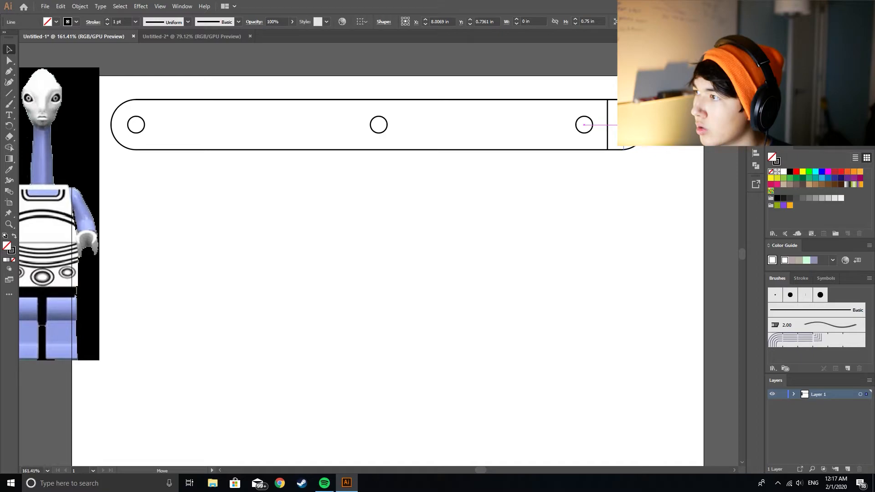
{"action": "left_click_drag", "start_coordinate": [620, 115], "coordinate": [622, 114]}
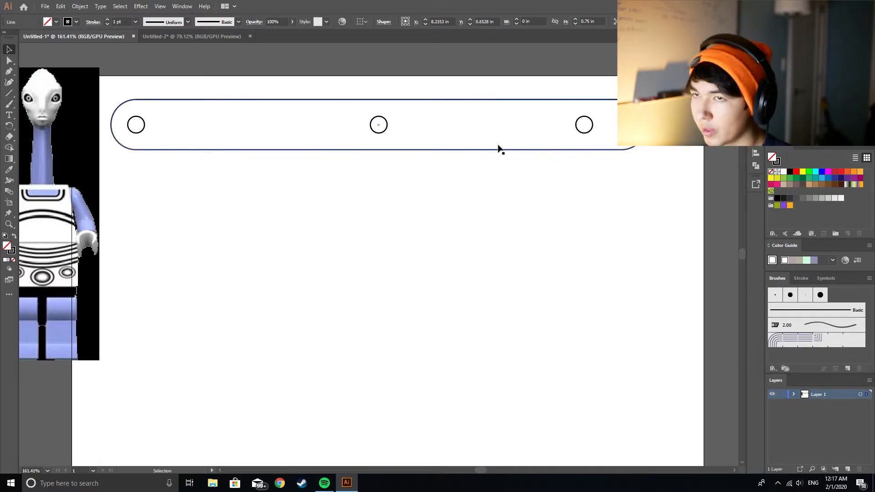
Step: Draw a 0.75 in vertical line where the bar's right rounded end begins and move the rightmost circle onto it
{"action": "left_click", "coordinate": [514, 155]}
{"action": "left_click", "coordinate": [10, 94]}
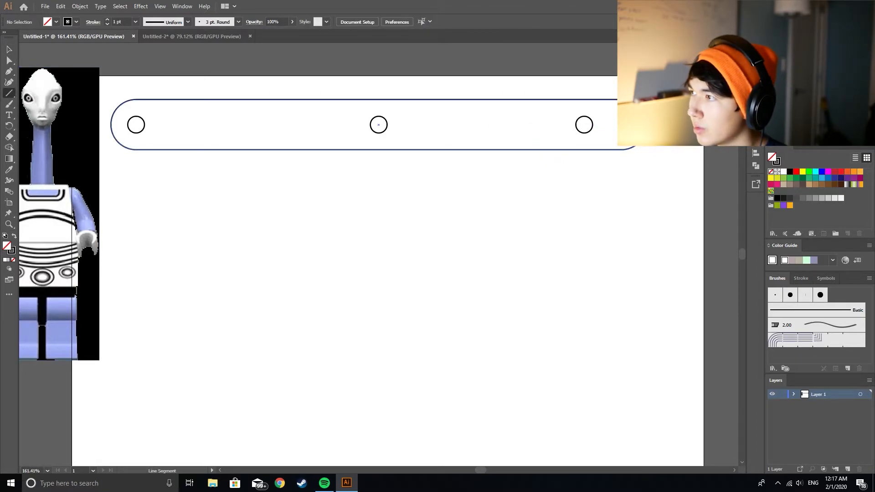
{"action": "left_click", "coordinate": [622, 99]}
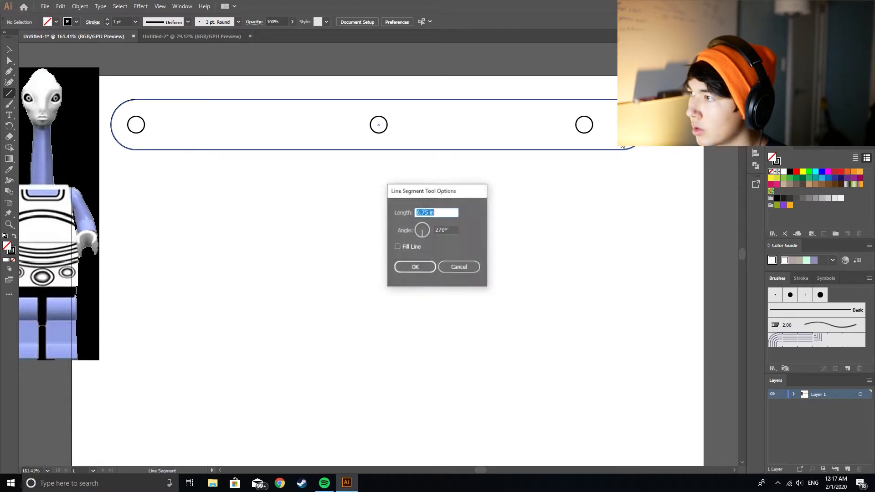
{"action": "left_click", "coordinate": [413, 269]}
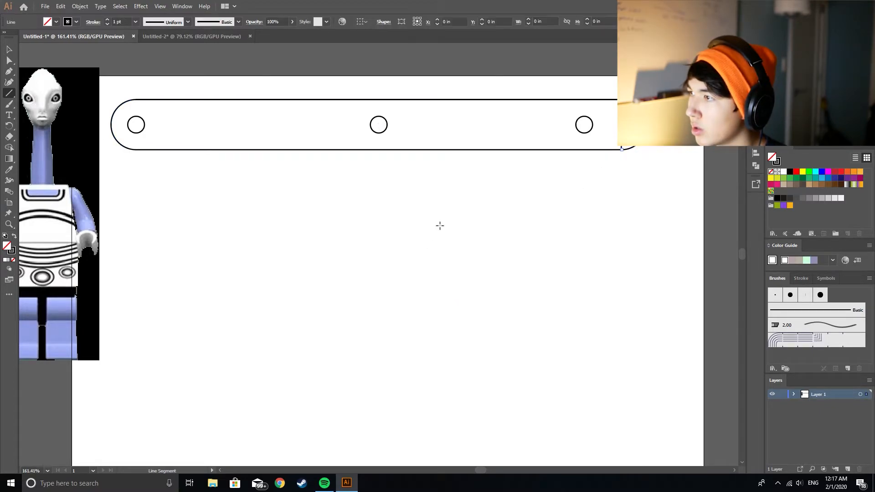
{"action": "key", "text": "v"}
{"action": "left_click_drag", "start_coordinate": [578, 119], "coordinate": [615, 119]}
{"action": "left_click", "coordinate": [595, 185]}
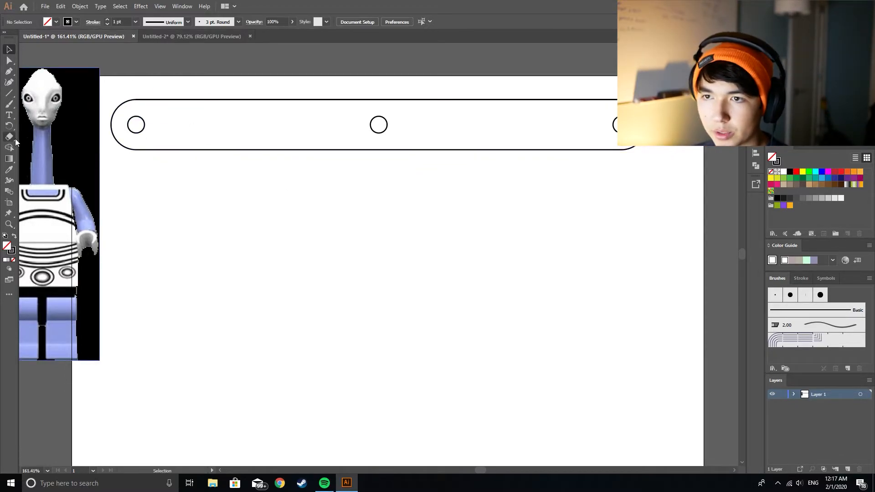
Step: Create a 0.25 in circle in the empty area below the bar's left end
{"action": "key", "text": "l"}
{"action": "left_click", "coordinate": [154, 188]}
{"action": "type", "text": ",25"}
{"action": "type", "text": "25"}
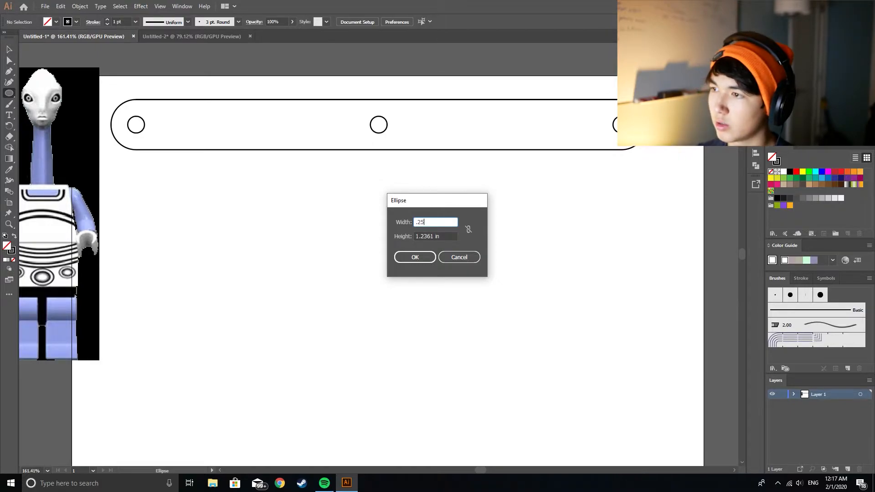
{"action": "key", "text": "Tab"}
{"action": "type", "text": ".25"}
{"action": "key", "text": "Return"}
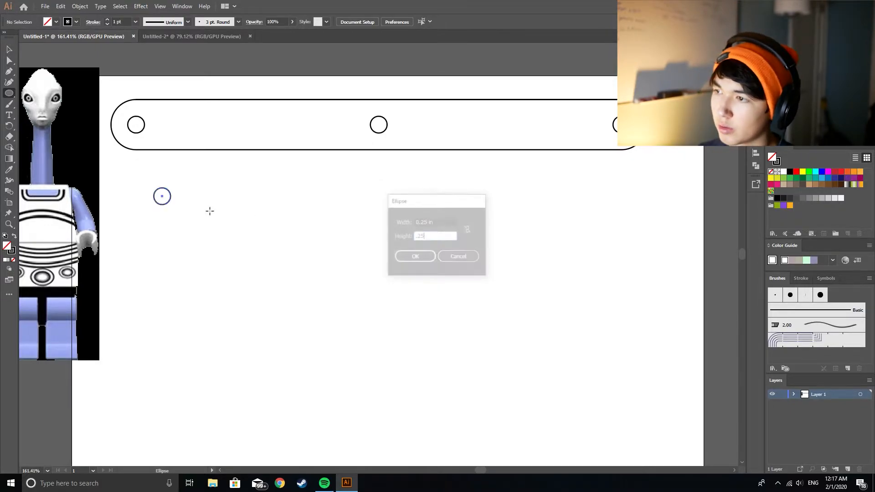
Step: Create a 0.75 in circle to the right of the loose 0.25 in circle
{"action": "left_click", "coordinate": [285, 205]}
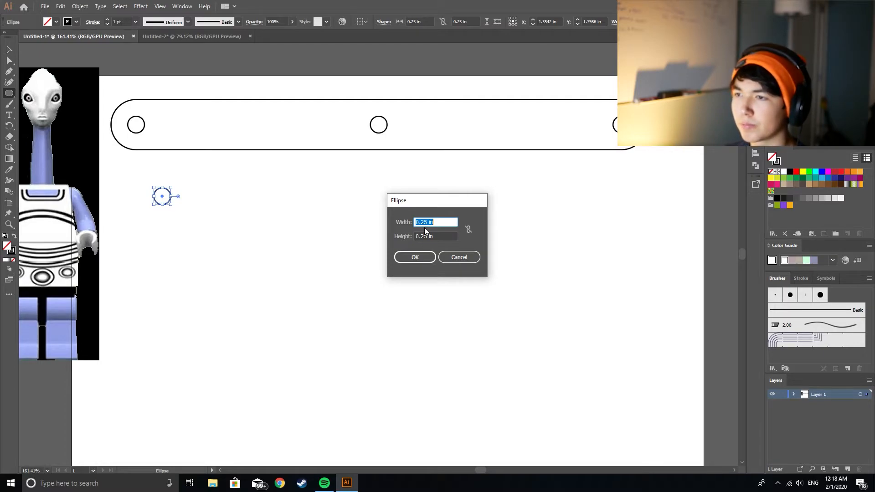
{"action": "left_click", "coordinate": [446, 223]}
{"action": "left_click_drag", "start_coordinate": [453, 220], "coordinate": [387, 218]}
{"action": "type", "text": ".75"}
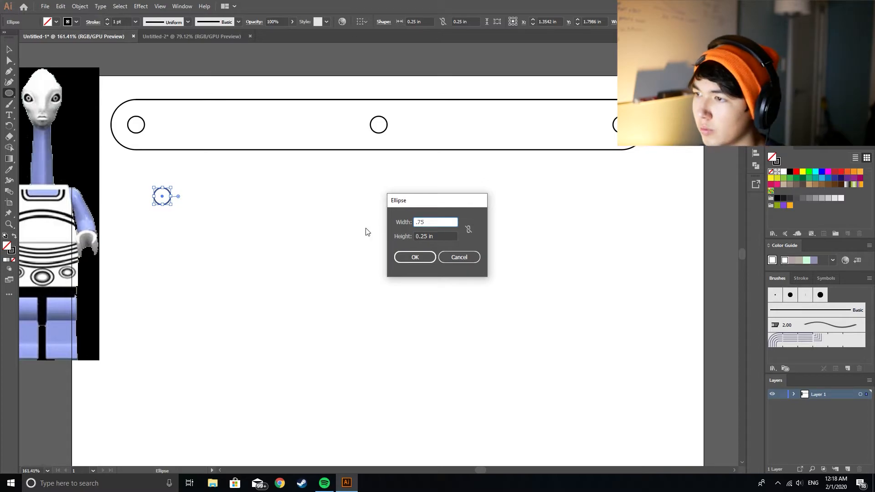
{"action": "key", "text": "Tab"}
{"action": "type", "text": ".75"}
{"action": "key", "text": "Return"}
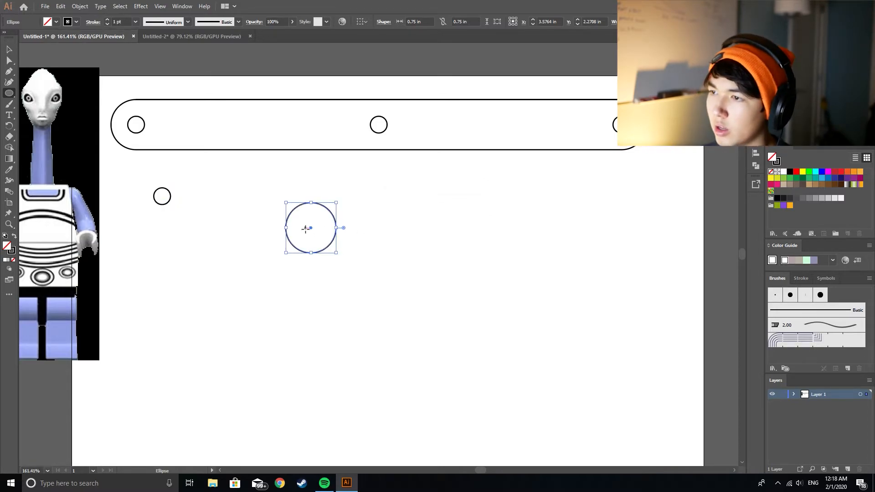
Step: Center the loose 0.25 in circle inside the 0.75 in circle and group the two into a washer
{"action": "left_click", "coordinate": [9, 49]}
{"action": "left_click_drag", "start_coordinate": [171, 199], "coordinate": [319, 228]}
{"action": "left_click", "coordinate": [342, 266]}
{"action": "left_click_drag", "start_coordinate": [341, 266], "coordinate": [314, 228]}
{"action": "right_click", "coordinate": [322, 233]}
{"action": "left_click", "coordinate": [369, 288]}
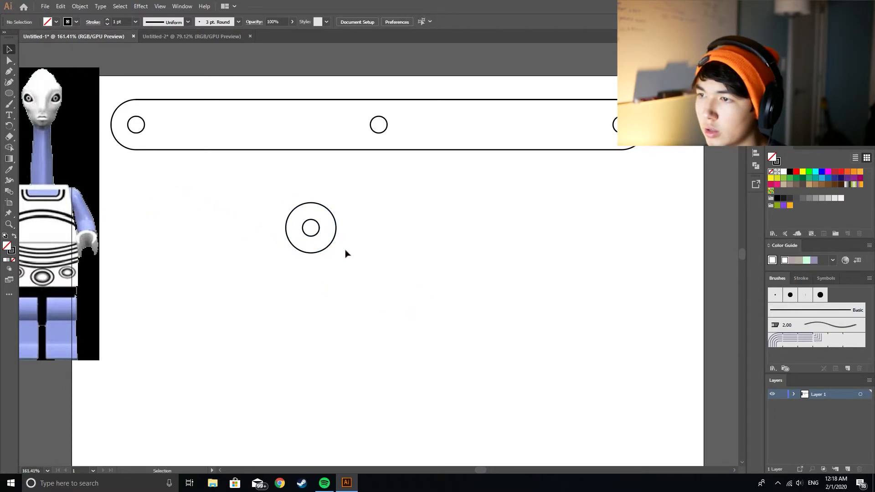
Step: Move the washer to just below the bar's left end
{"action": "left_click_drag", "start_coordinate": [323, 222], "coordinate": [207, 187]}
{"action": "left_click_drag", "start_coordinate": [390, 118], "coordinate": [180, 192]}
{"action": "left_click", "coordinate": [242, 221]}
{"action": "left_click", "coordinate": [252, 206]}
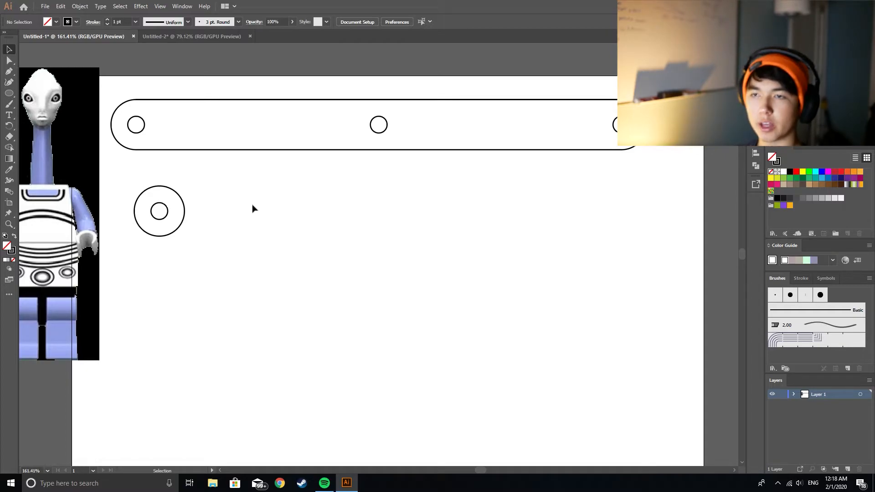
Step: In the Untitled-2 document, move both notched plates up and left, one below the other, into the artboard's upper part
{"action": "left_click", "coordinate": [215, 38]}
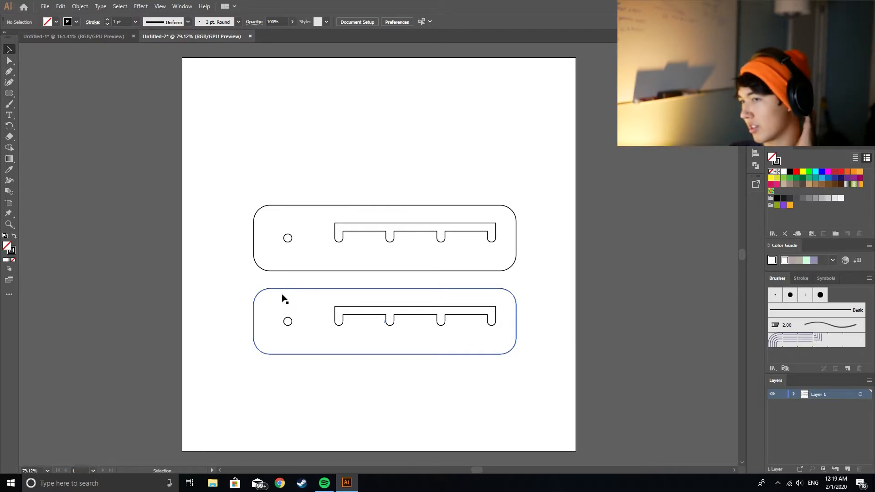
{"action": "left_click_drag", "start_coordinate": [204, 161], "coordinate": [485, 250]}
{"action": "left_click_drag", "start_coordinate": [414, 206], "coordinate": [378, 73]}
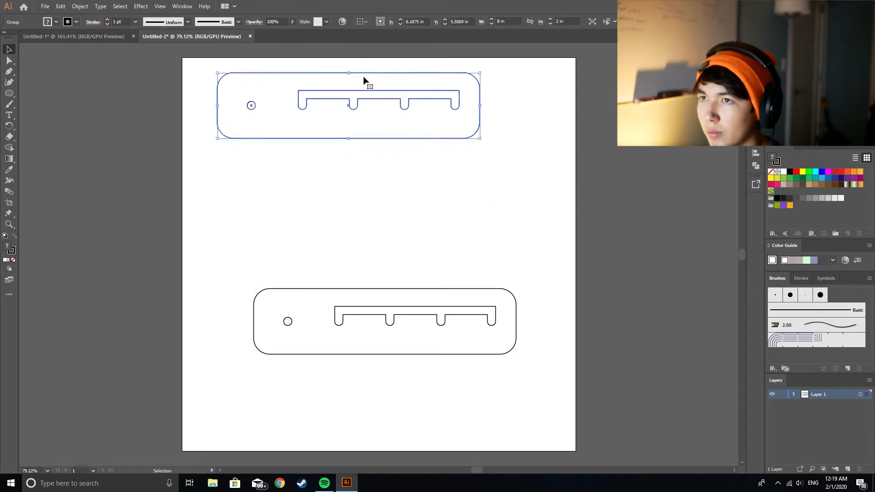
{"action": "left_click_drag", "start_coordinate": [211, 260], "coordinate": [441, 330]}
{"action": "left_click_drag", "start_coordinate": [416, 289], "coordinate": [379, 161]}
{"action": "left_click", "coordinate": [548, 209]}
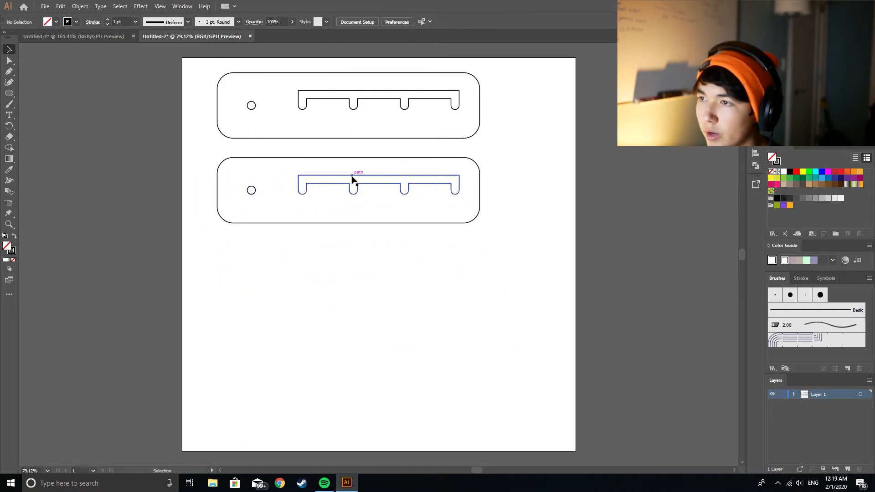
{"action": "key", "text": "l"}
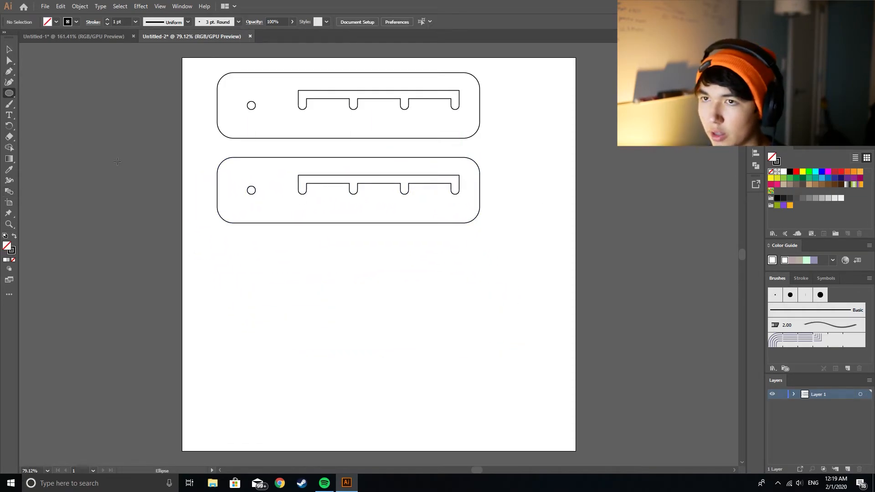
{"action": "key", "text": "backslash"}
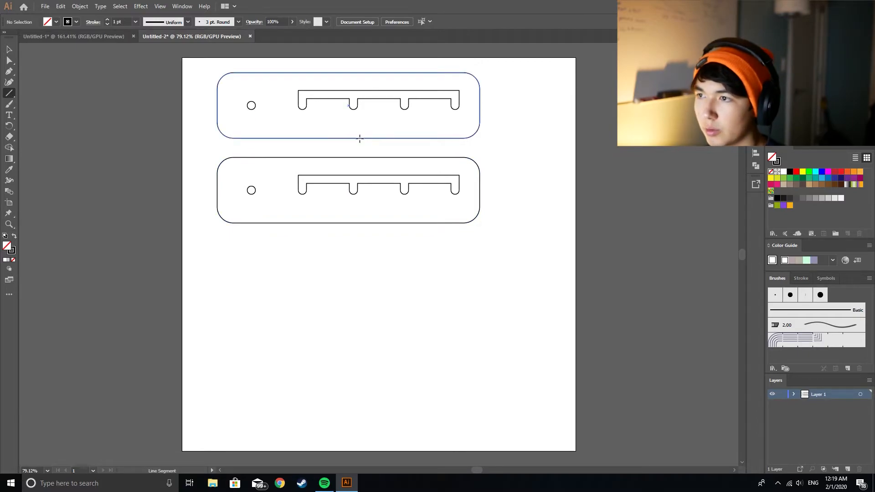
{"action": "key", "text": "m"}
{"action": "left_click_drag", "start_coordinate": [349, 175], "coordinate": [357, 157]}
{"action": "key", "text": "Delete"}
{"action": "key", "text": "ctrl+z"}
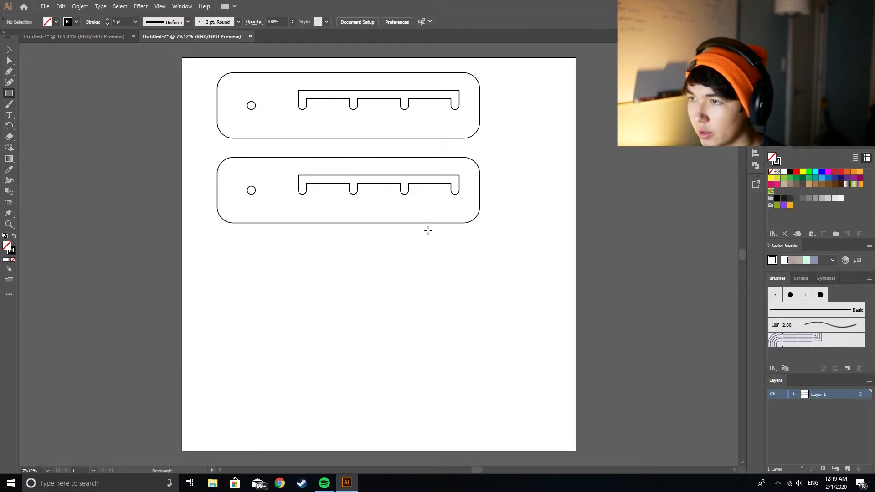
{"action": "left_click", "coordinate": [349, 182]}
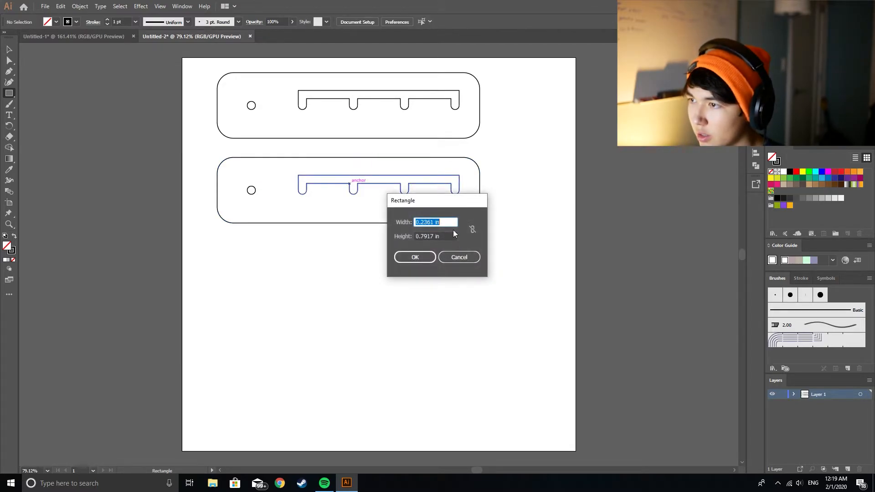
{"action": "type", "text": ".25"}
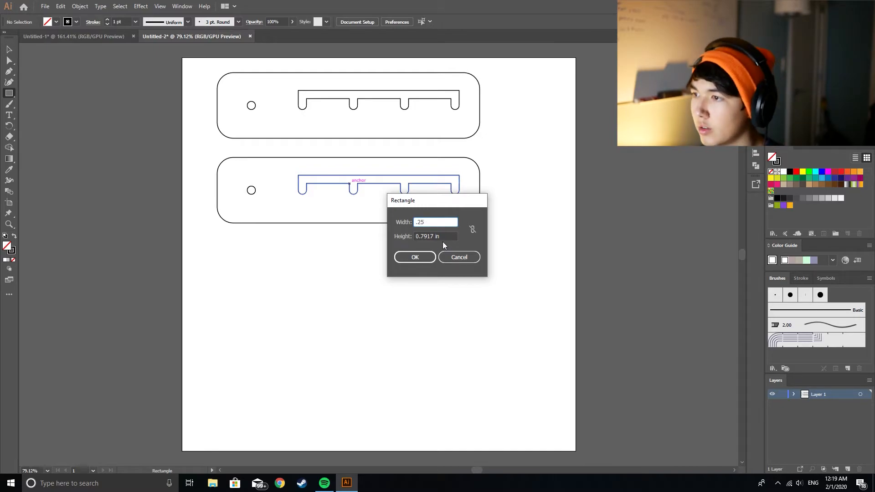
{"action": "key", "text": "Tab"}
{"action": "type", "text": "1.9"}
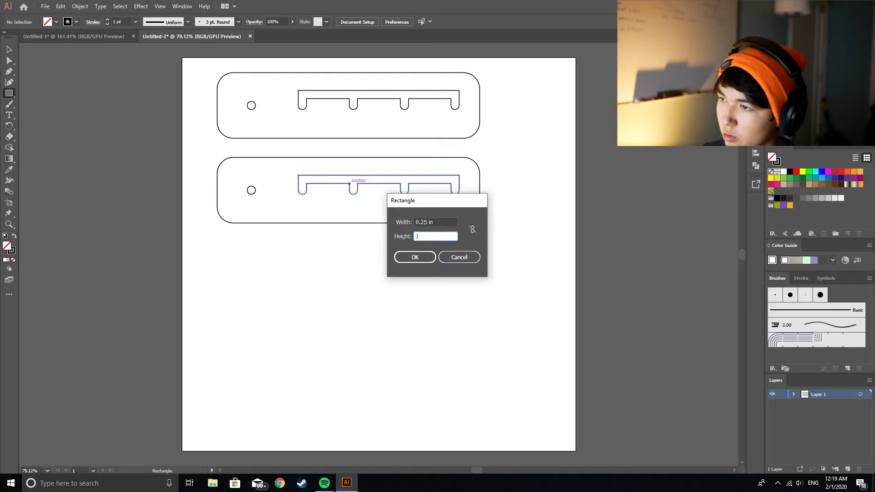
{"action": "key", "text": "Return"}
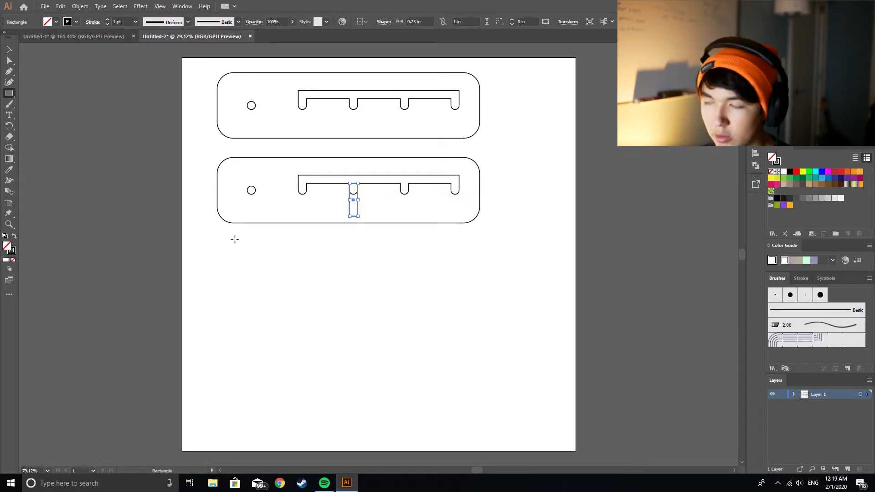
{"action": "key", "text": "Delete"}
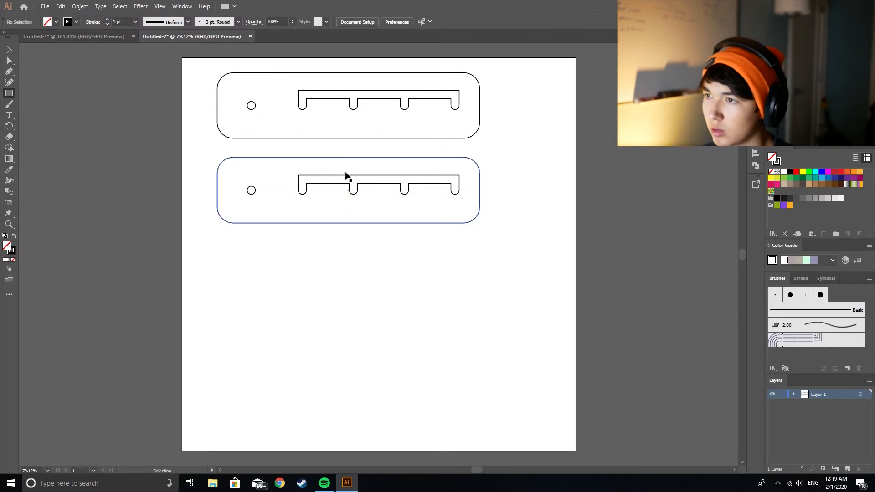
{"action": "left_click", "coordinate": [349, 183]}
{"action": "left_click", "coordinate": [450, 236]}
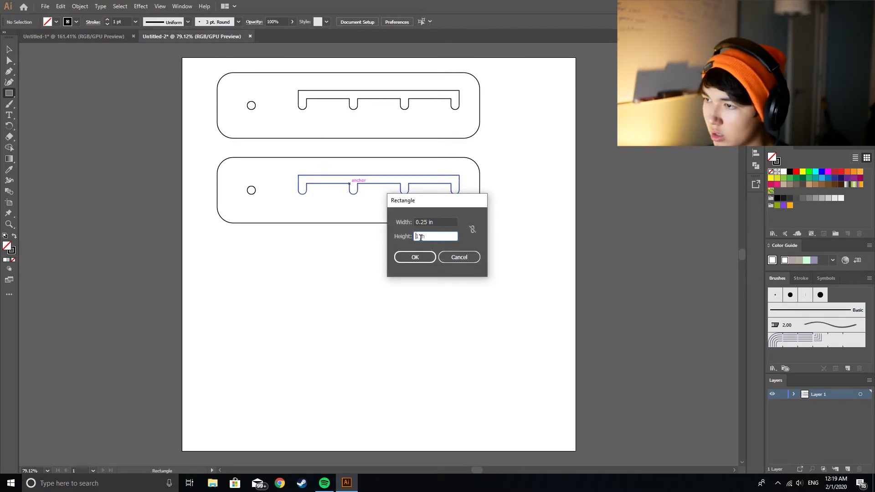
{"action": "key", "text": "Return"}
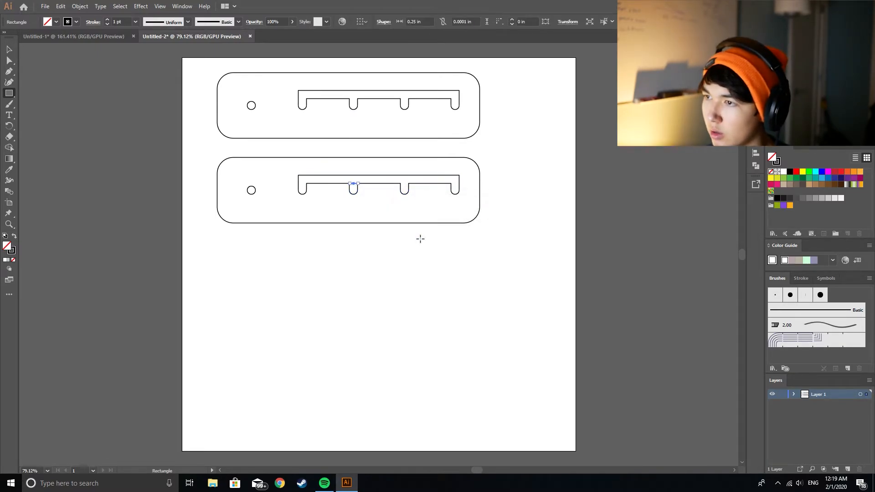
{"action": "key", "text": "ctrl+z"}
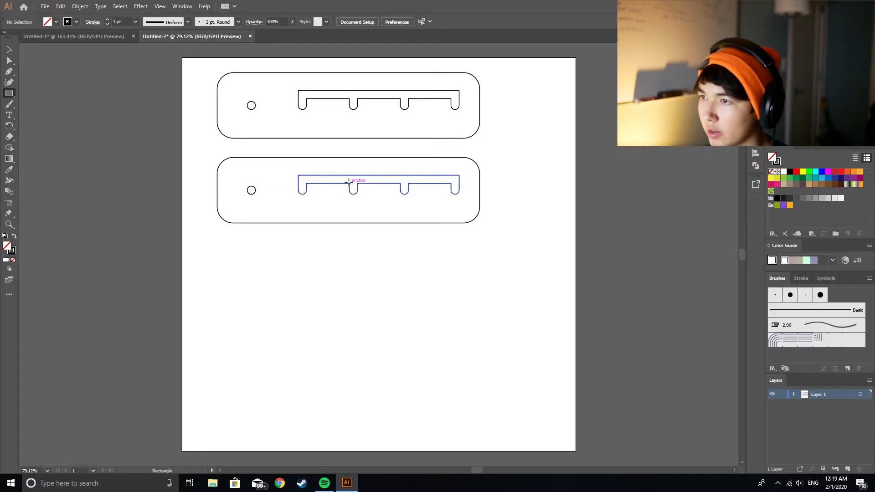
Step: Draw a notch-wide rectangle from the lower plate's second notch to its upper edge and cut the channel open with Shape Builder
{"action": "left_click_drag", "start_coordinate": [350, 184], "coordinate": [403, 207]}
{"action": "left_click", "coordinate": [9, 49]}
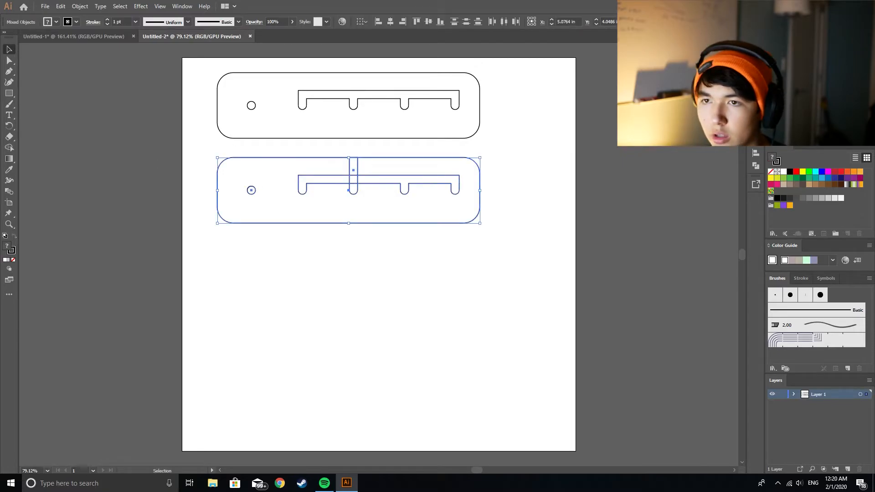
{"action": "left_click", "coordinate": [9, 147]}
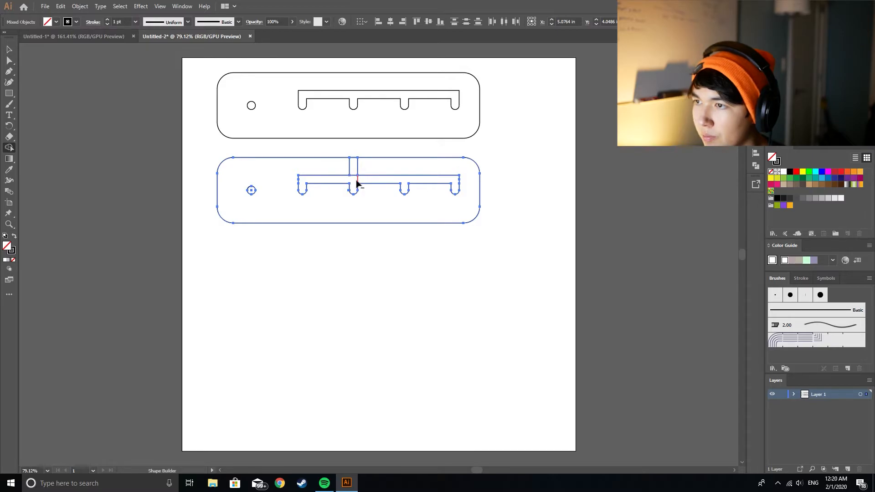
{"action": "left_click_drag", "start_coordinate": [355, 174], "coordinate": [354, 178]}
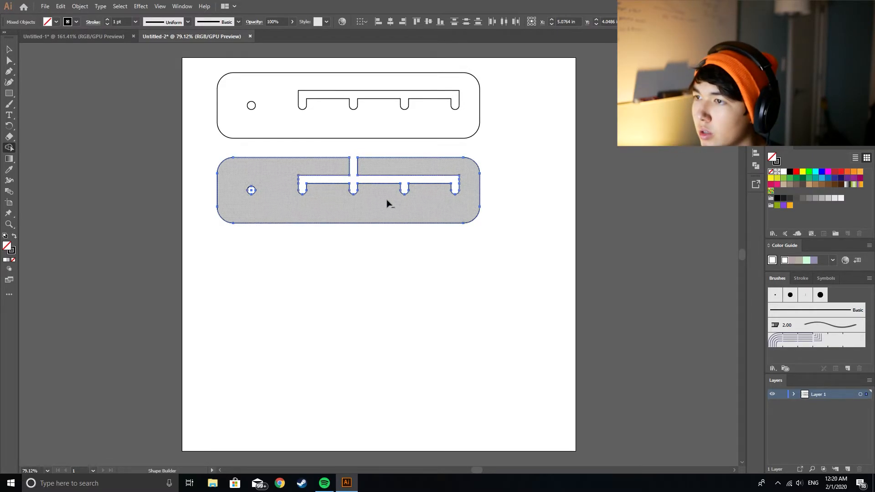
Step: Select the lower open-channel plate together with its hole and join its paths
{"action": "left_click", "coordinate": [9, 49]}
{"action": "left_click", "coordinate": [180, 182]}
{"action": "left_click_drag", "start_coordinate": [204, 145], "coordinate": [549, 274]}
{"action": "right_click", "coordinate": [400, 202]}
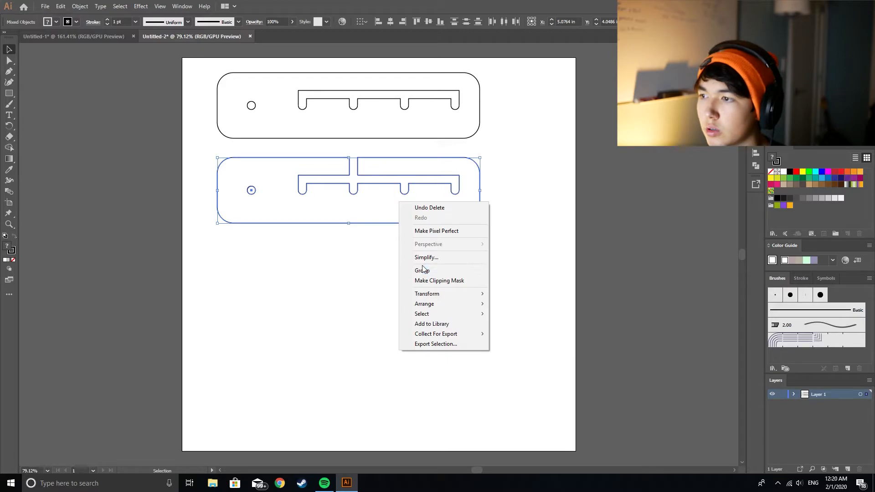
{"action": "left_click", "coordinate": [81, 6]}
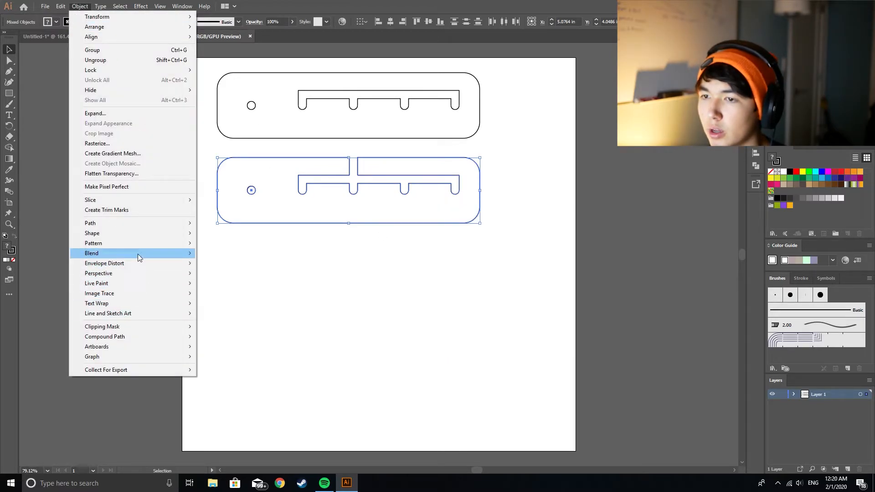
{"action": "mouse_move", "coordinate": [140, 225]}
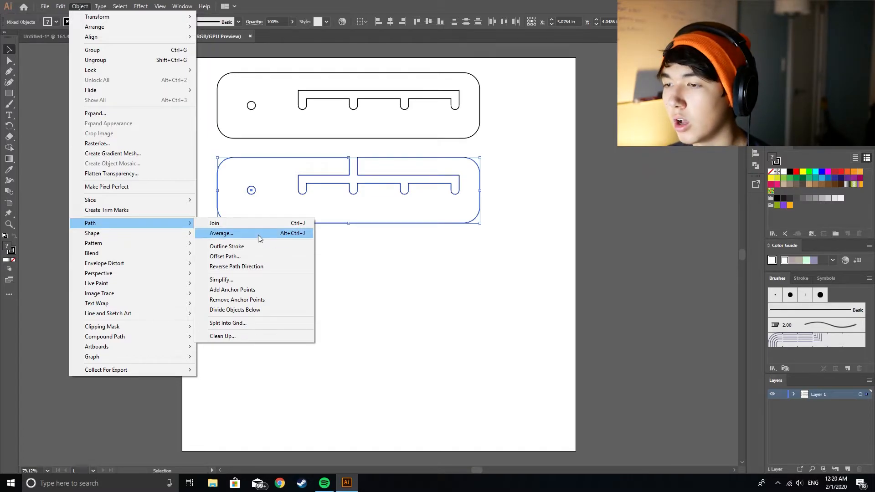
{"action": "left_click", "coordinate": [260, 222]}
{"action": "left_click", "coordinate": [358, 289]}
Step: Delete the closed upper plate and put a copy of the open-channel plate's outline in its place
{"action": "left_click_drag", "start_coordinate": [211, 81], "coordinate": [313, 88]}
{"action": "key", "text": "Delete"}
{"action": "left_click", "coordinate": [415, 317]}
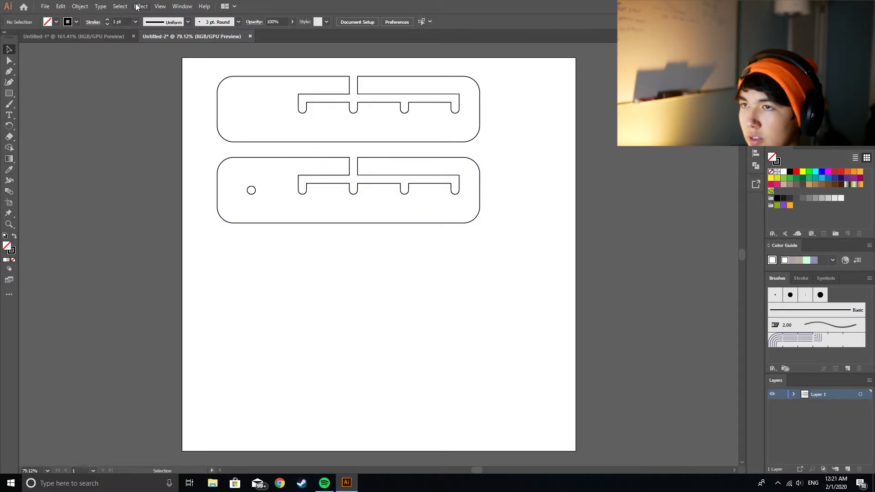
Step: In the Untitled-1 document, delete the character image beside the artboard and fit the artboard on screen
{"action": "left_click", "coordinate": [107, 36]}
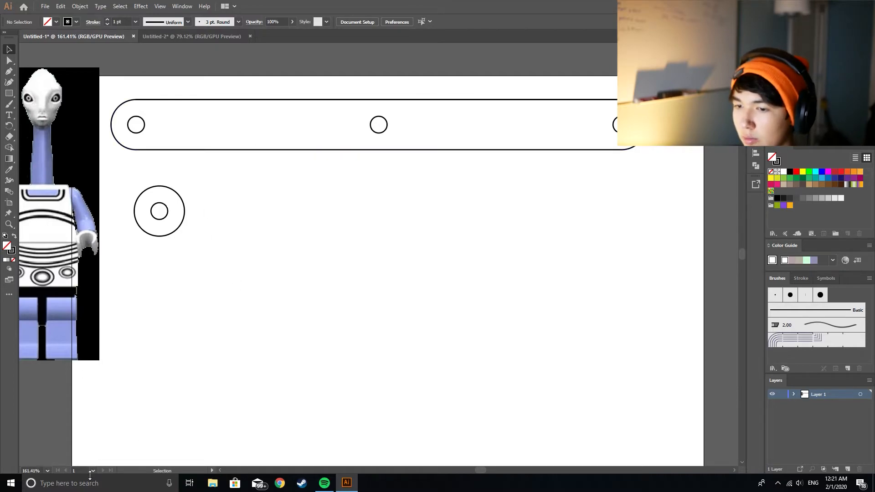
{"action": "left_click", "coordinate": [46, 471]}
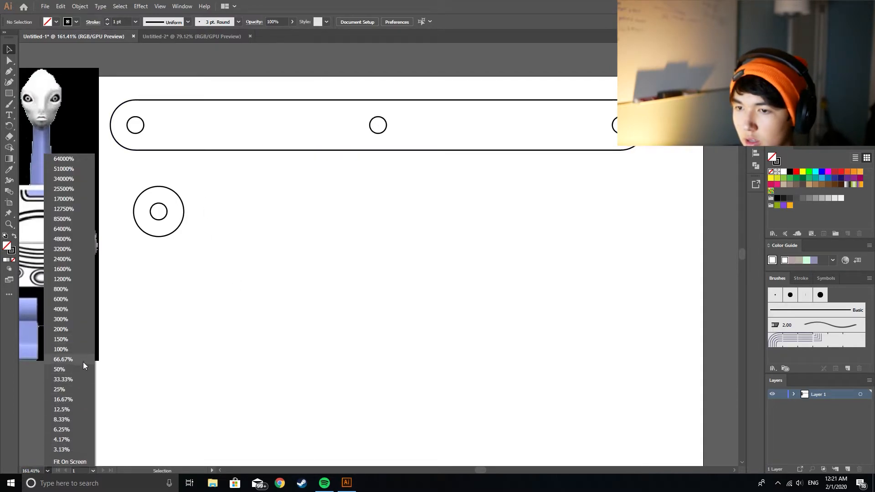
{"action": "left_click", "coordinate": [65, 120]}
{"action": "left_click", "coordinate": [82, 132]}
{"action": "key", "text": "Delete"}
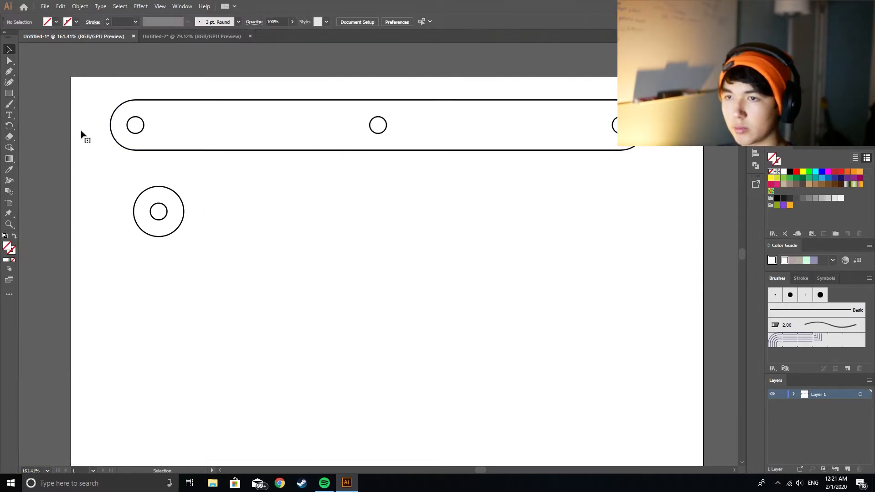
{"action": "left_click", "coordinate": [49, 471]}
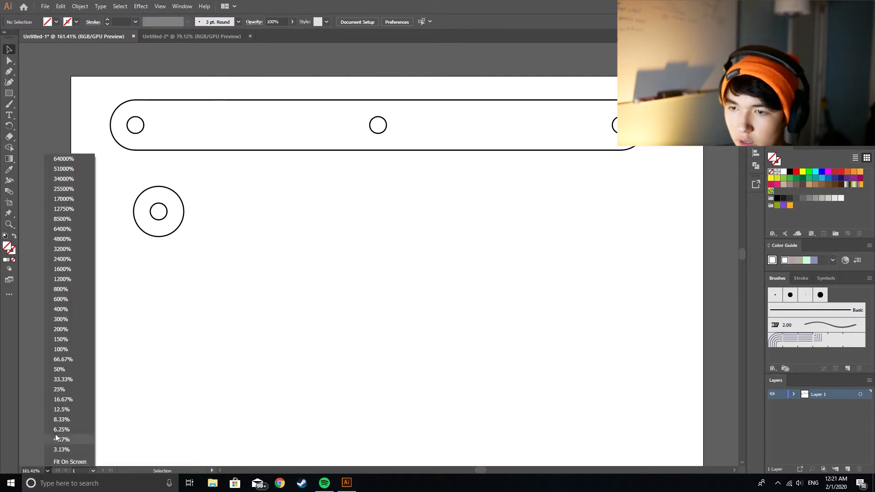
{"action": "left_click", "coordinate": [83, 462]}
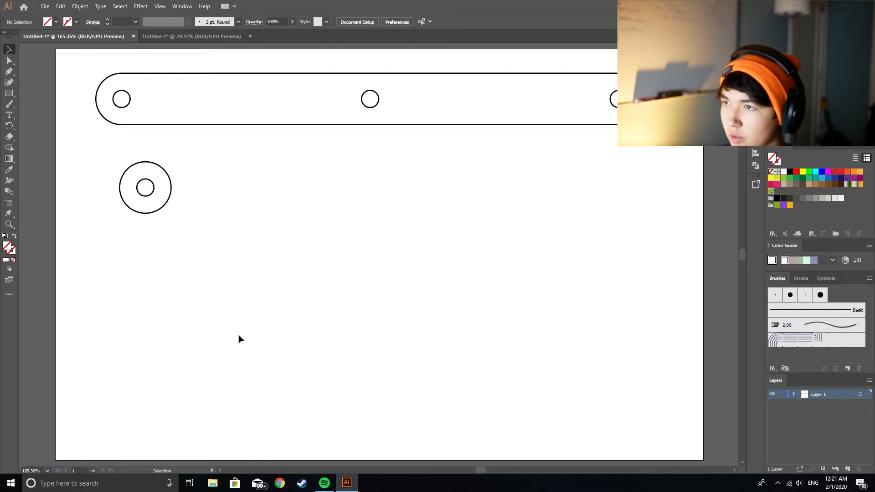
Step: Move the washer to the artboard's lower-right area and shift the bar up close to the artboard's upper edge
{"action": "left_click_drag", "start_coordinate": [80, 156], "coordinate": [682, 301]}
{"action": "left_click", "coordinate": [600, 291]}
{"action": "left_click_drag", "start_coordinate": [78, 61], "coordinate": [653, 182]}
{"action": "left_click_drag", "start_coordinate": [388, 74], "coordinate": [389, 57]}
Step: Copy the bar below itself and repeat it downward into an aligned column of five bars sharing edges
{"action": "left_click_drag", "start_coordinate": [138, 57], "coordinate": [134, 149]}
{"action": "left_click", "coordinate": [145, 124]}
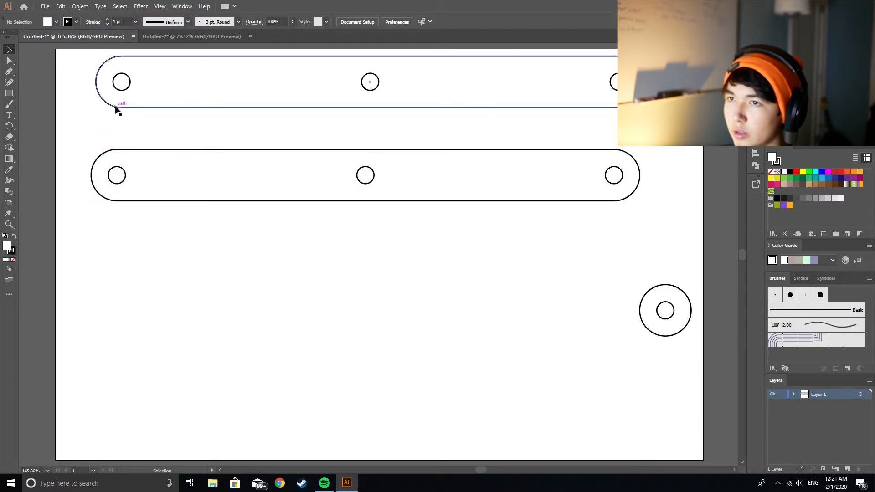
{"action": "left_click_drag", "start_coordinate": [80, 130], "coordinate": [681, 234]}
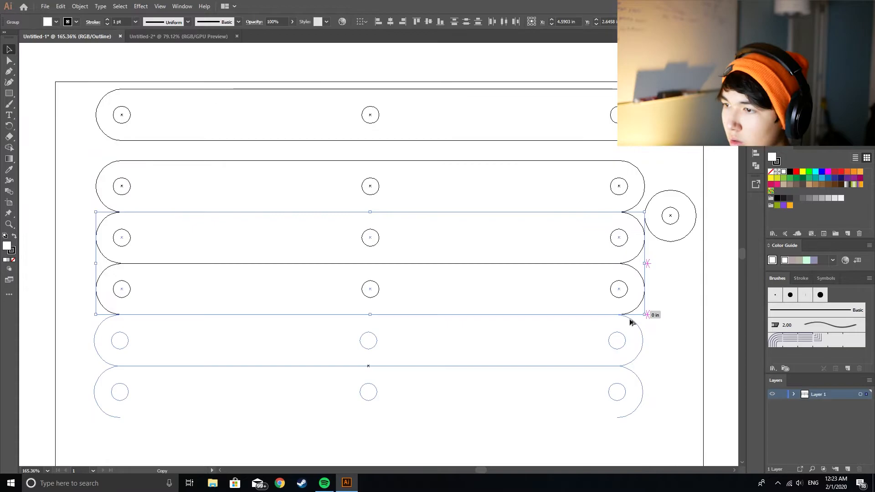
{"action": "mouse_move", "coordinate": [632, 322]}
{"action": "left_mouse_down"}
{"action": "mouse_move", "coordinate": [634, 312]}
{"action": "mouse_move", "coordinate": [634, 322]}
{"action": "left_mouse_up"}
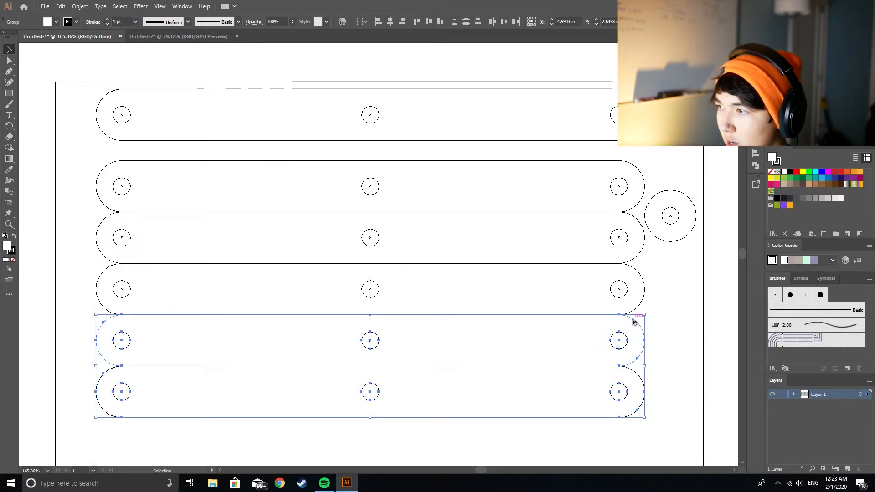
{"action": "left_click", "coordinate": [655, 337]}
Step: Review the stacked bars in Untitled-1 against the two notched plates and the hole in Untitled-2
{"action": "scroll", "coordinate": [655, 339], "scroll_direction": "down", "scroll_amount": 1}
{"action": "scroll", "coordinate": [655, 338], "scroll_direction": "down", "scroll_amount": 1}
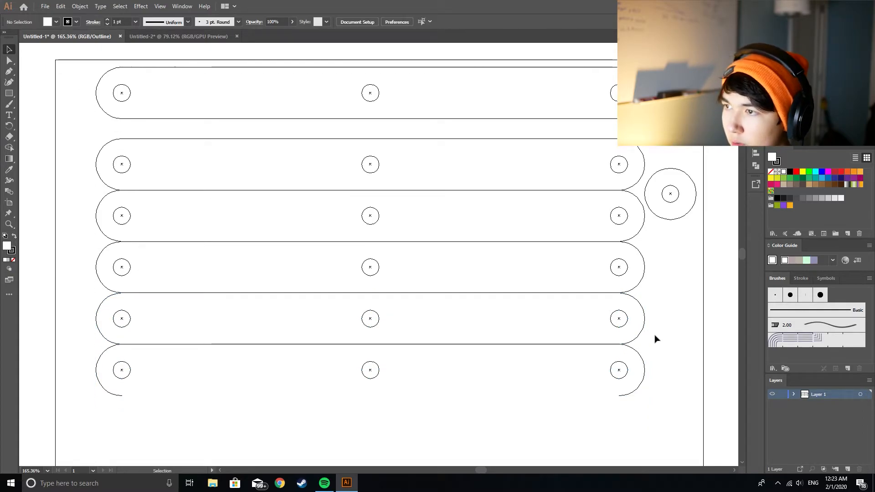
{"action": "scroll", "coordinate": [136, 255], "scroll_direction": "down", "scroll_amount": 3}
{"action": "scroll", "coordinate": [214, 273], "scroll_direction": "down", "scroll_amount": 3}
{"action": "scroll", "coordinate": [220, 282], "scroll_direction": "up", "scroll_amount": 7}
{"action": "scroll", "coordinate": [219, 281], "scroll_direction": "up", "scroll_amount": 3}
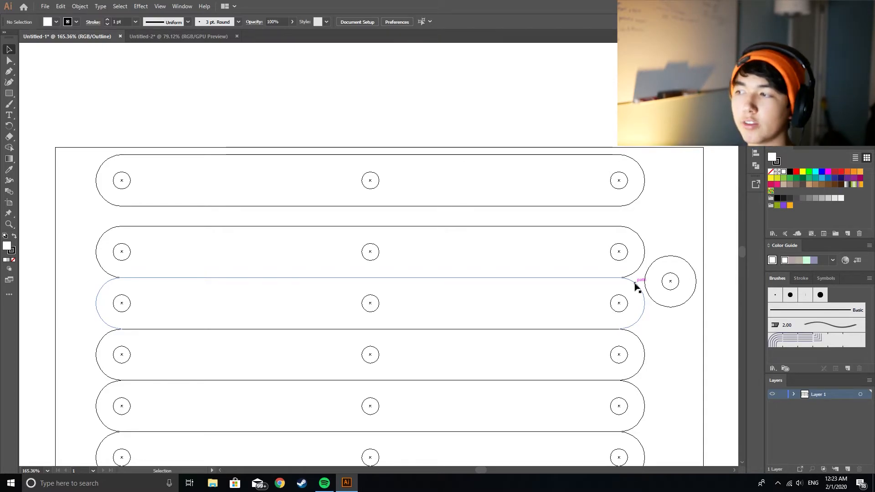
{"action": "left_click", "coordinate": [158, 36]}
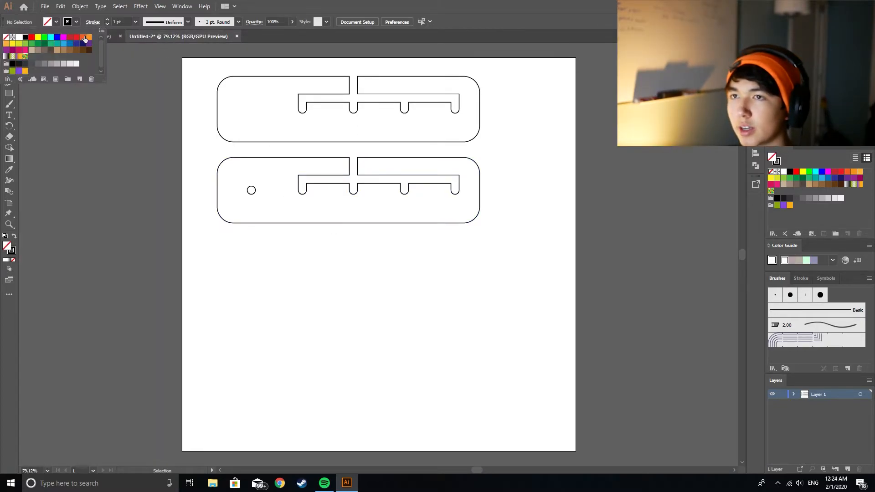
{"action": "left_click", "coordinate": [87, 36]}
{"action": "scroll", "coordinate": [377, 287], "scroll_direction": "down", "scroll_amount": 2}
{"action": "scroll", "coordinate": [377, 287], "scroll_direction": "down", "scroll_amount": 4}
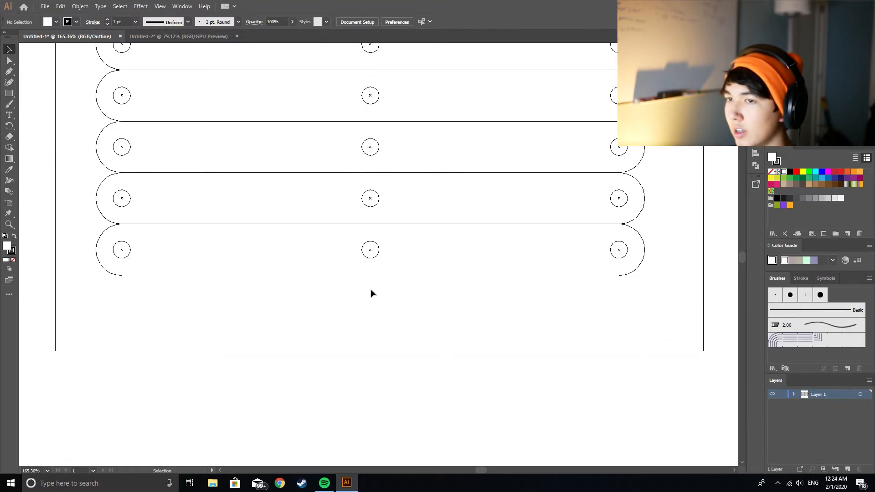
{"action": "scroll", "coordinate": [372, 293], "scroll_direction": "up", "scroll_amount": 2}
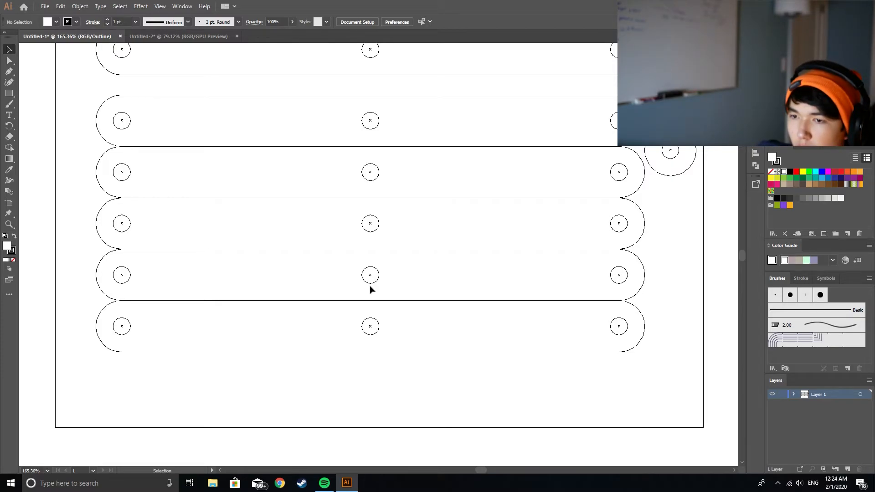
{"action": "left_click", "coordinate": [180, 36]}
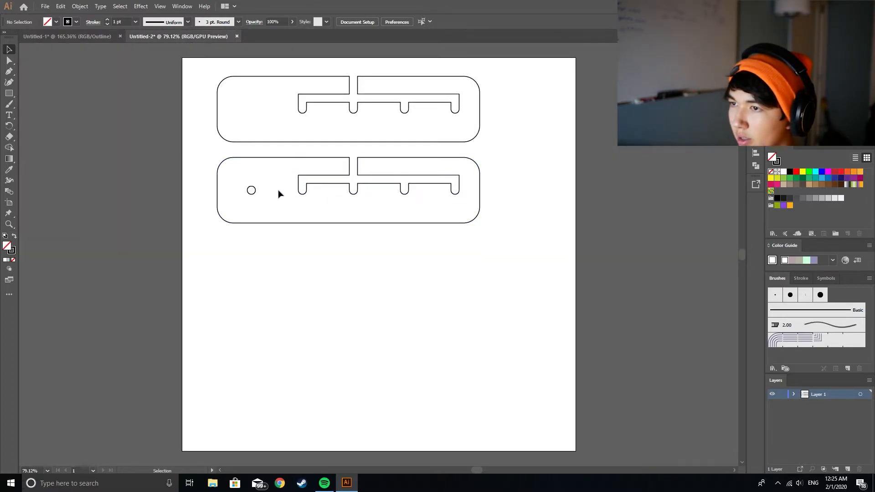
{"action": "left_click_drag", "start_coordinate": [243, 183], "coordinate": [263, 200]}
{"action": "left_click", "coordinate": [281, 203]}
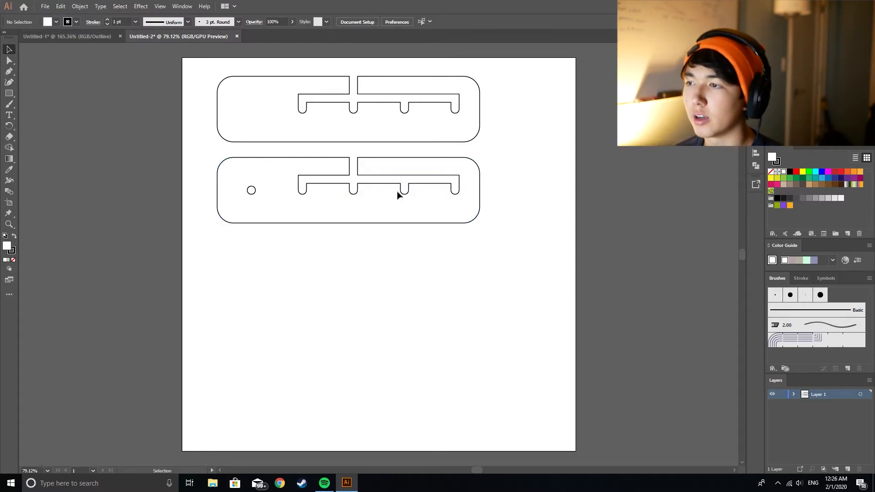
{"action": "left_click", "coordinate": [83, 33]}
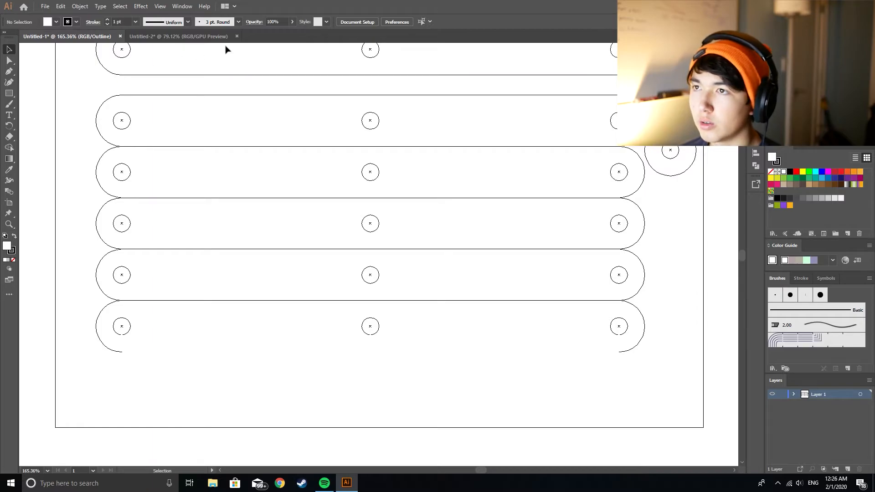
Step: Create a new document 24 in wide and 24 in high
{"action": "key", "text": "ctrl+n"}
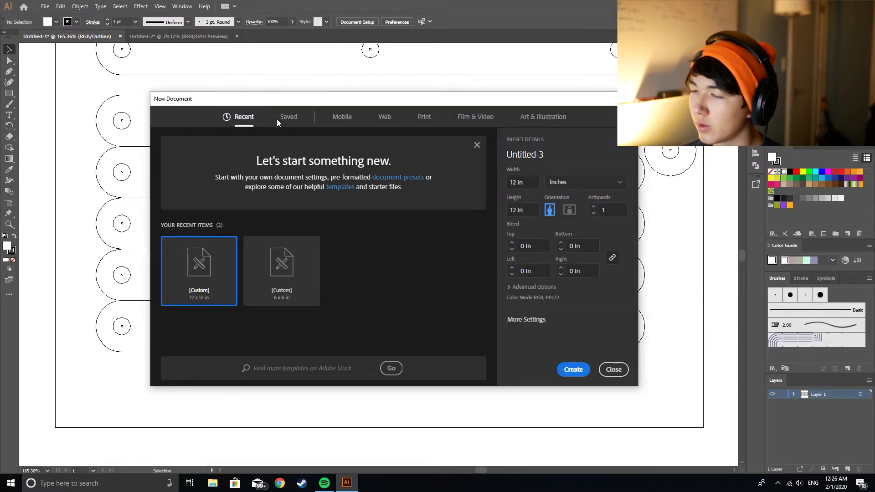
{"action": "key", "text": "Tab"}
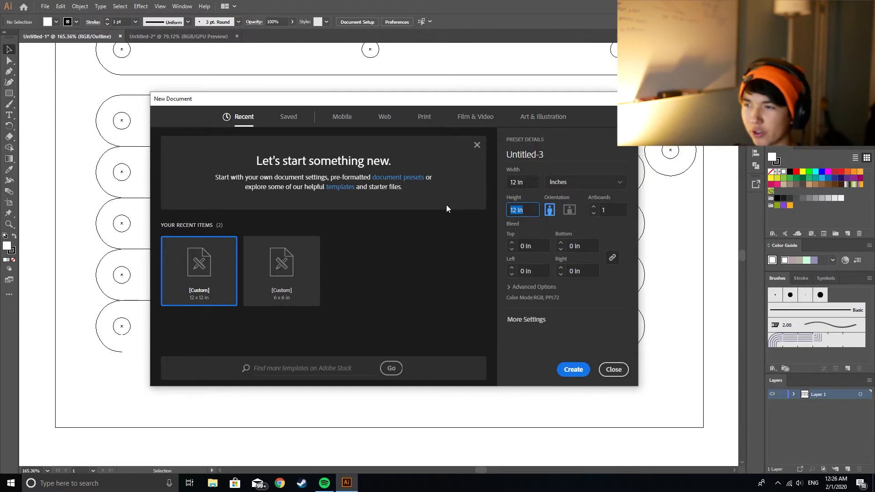
{"action": "type", "text": "24"}
{"action": "key", "text": "shift+Tab"}
{"action": "type", "text": "24"}
{"action": "left_click", "coordinate": [573, 369]}
Step: Copy both notched plates from Untitled-2 and paste them into the Untitled-3 document
{"action": "left_click", "coordinate": [201, 37]}
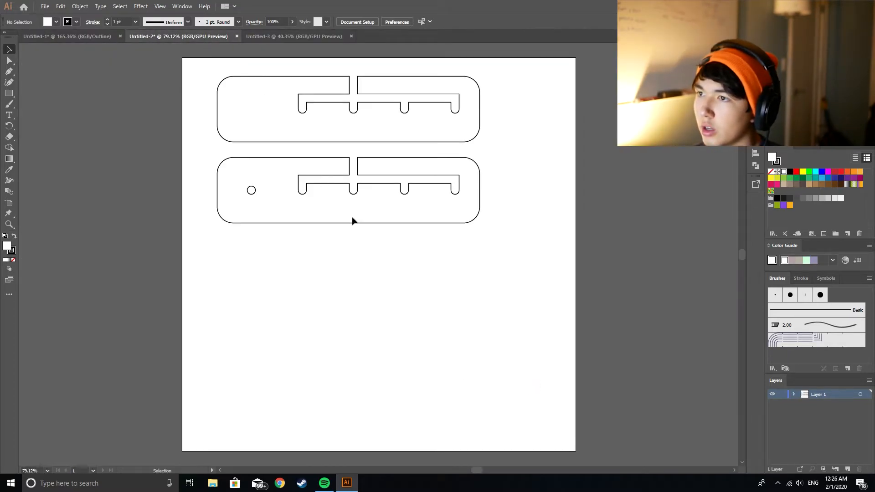
{"action": "left_click_drag", "start_coordinate": [207, 67], "coordinate": [526, 304]}
{"action": "key", "text": "ctrl+c"}
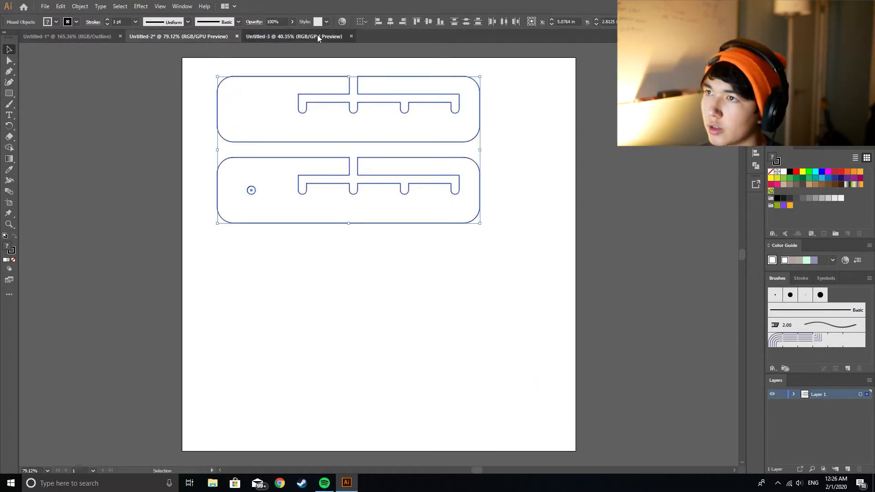
{"action": "left_click", "coordinate": [317, 36]}
{"action": "key", "text": "ctrl+v"}
{"action": "left_click", "coordinate": [240, 137]}
{"action": "left_click", "coordinate": [336, 219]}
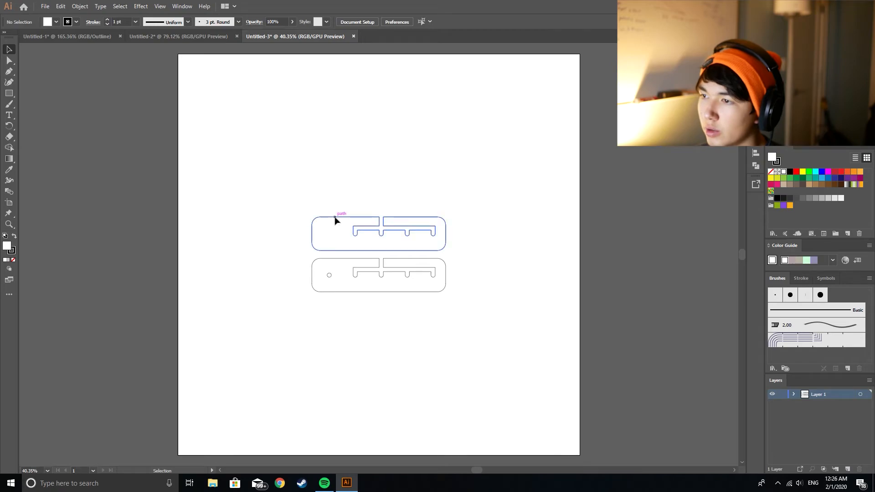
{"action": "left_click", "coordinate": [287, 108]}
Step: In Untitled-2, copy the lower plate's hole straight up to the matching spot in the upper plate
{"action": "left_click", "coordinate": [204, 38]}
{"action": "left_click", "coordinate": [250, 190]}
{"action": "left_click_drag", "start_coordinate": [256, 191], "coordinate": [256, 110]}
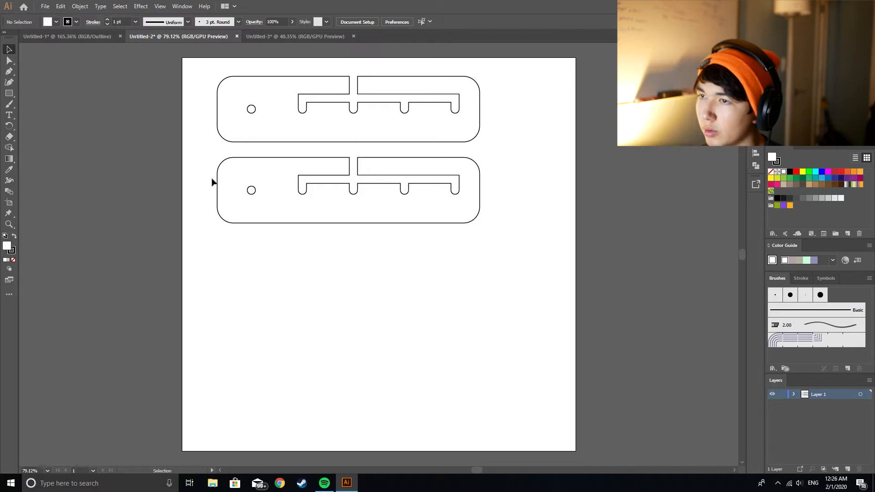
Step: Copy the lower plate with its hole from Untitled-2 and delete the upper plate without a hole in Untitled-3
{"action": "left_click_drag", "start_coordinate": [203, 150], "coordinate": [498, 281]}
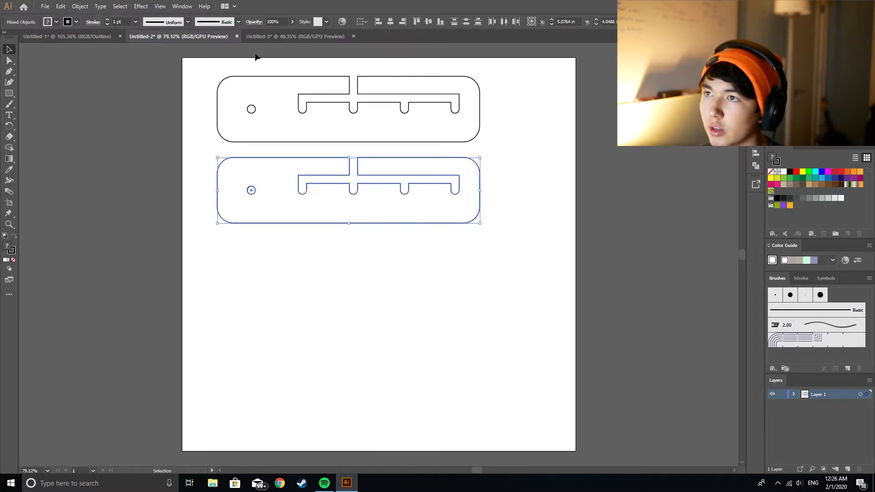
{"action": "left_click", "coordinate": [295, 36]}
{"action": "key", "text": "a"}
{"action": "left_click", "coordinate": [360, 220]}
{"action": "key", "text": "ctrl+v"}
{"action": "key", "text": "ctrl+z"}
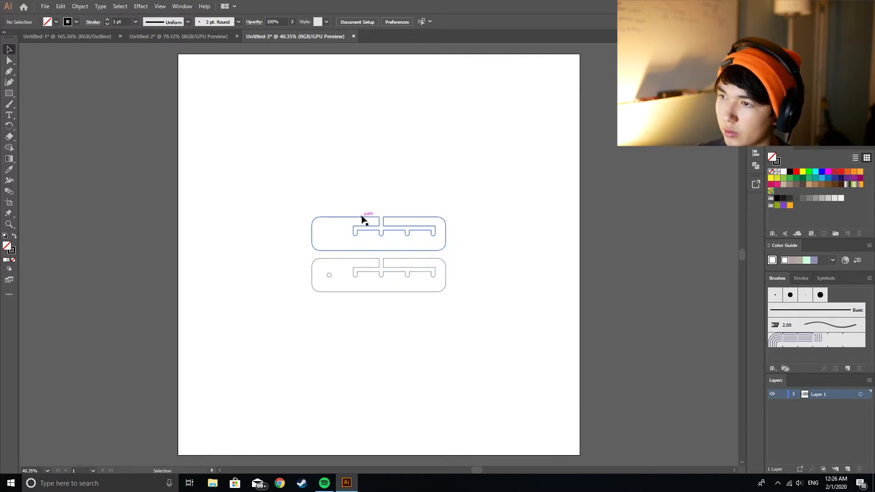
{"action": "left_click", "coordinate": [365, 217]}
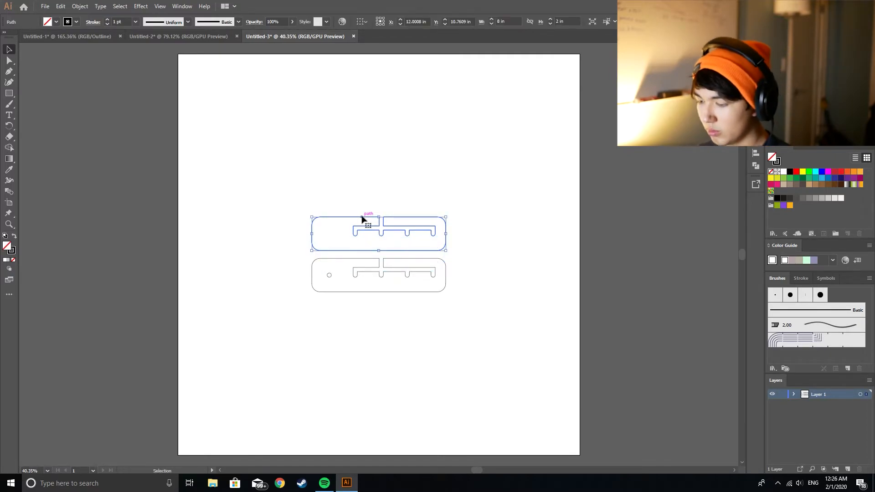
{"action": "key", "text": "Delete"}
Step: Paste the copied plate with its hole into Untitled-3 and place it directly above the remaining plate
{"action": "left_click_drag", "start_coordinate": [299, 231], "coordinate": [561, 343]}
{"action": "left_click", "coordinate": [391, 203]}
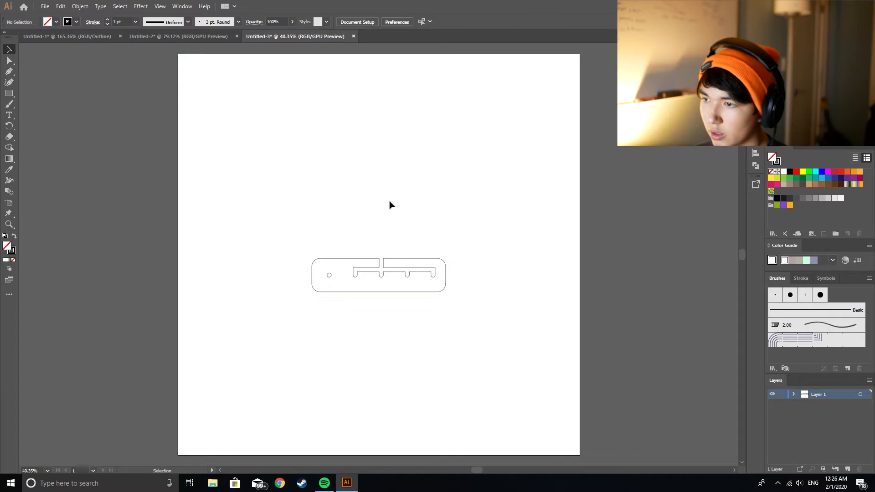
{"action": "key", "text": "ctrl+v"}
{"action": "left_click_drag", "start_coordinate": [367, 241], "coordinate": [367, 220]}
{"action": "left_click_drag", "start_coordinate": [271, 191], "coordinate": [533, 383]}
{"action": "left_click", "coordinate": [432, 323]}
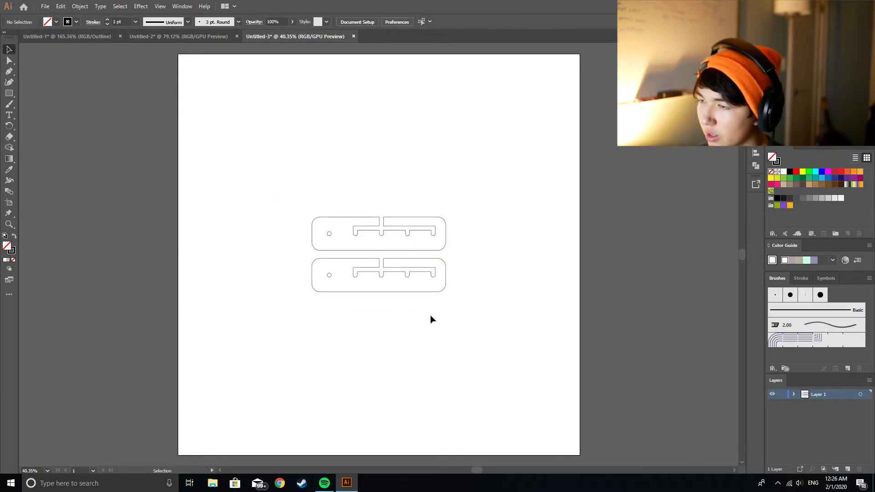
Step: Move the lower plate up so only a narrow gap separates it from the upper plate
{"action": "left_click_drag", "start_coordinate": [302, 255], "coordinate": [516, 328]}
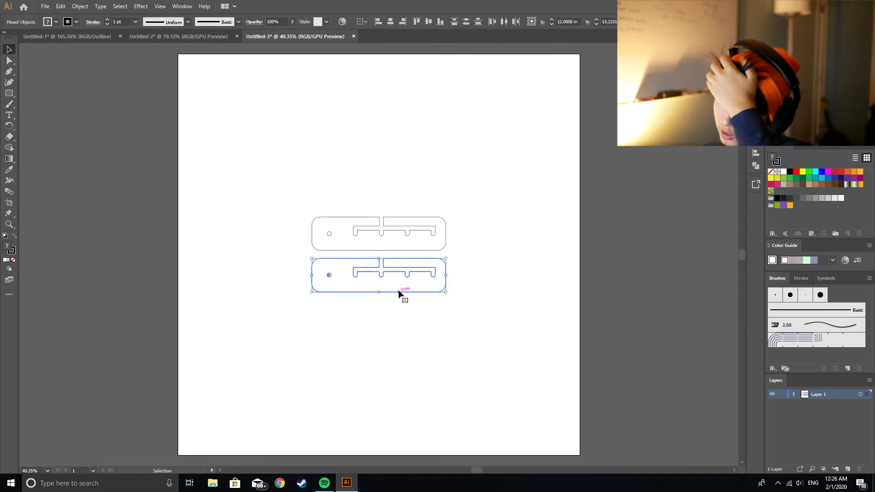
{"action": "left_click_drag", "start_coordinate": [398, 294], "coordinate": [401, 287]}
{"action": "left_click_drag", "start_coordinate": [458, 307], "coordinate": [298, 195]}
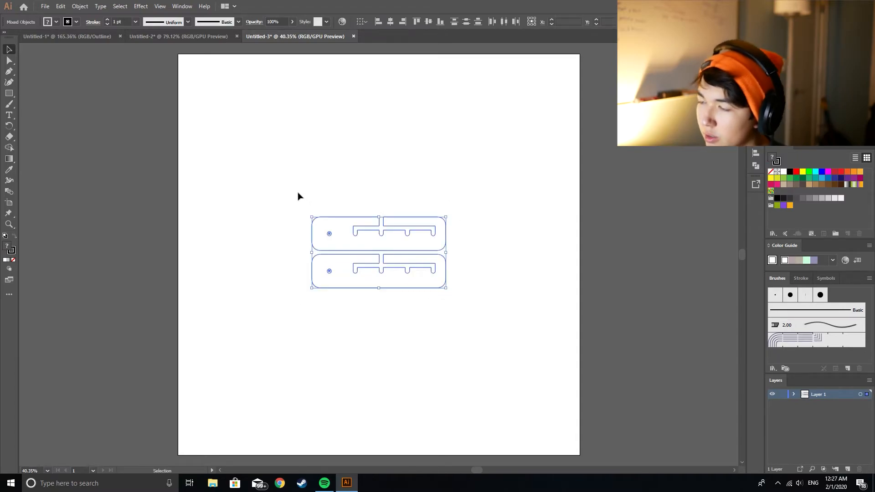
{"action": "left_click", "coordinate": [392, 337]}
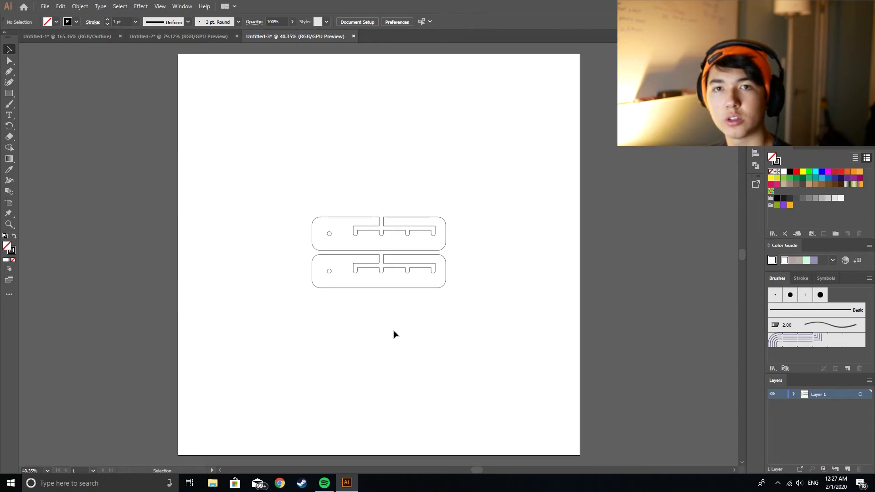
Step: Select both plates and move them together to the artboard's upper-right corner
{"action": "right_click", "coordinate": [382, 301]}
{"action": "left_click", "coordinate": [346, 297]}
{"action": "left_click_drag", "start_coordinate": [362, 288], "coordinate": [364, 290]}
{"action": "left_click", "coordinate": [451, 326]}
{"action": "left_click_drag", "start_coordinate": [282, 177], "coordinate": [447, 290]}
{"action": "left_click_drag", "start_coordinate": [421, 214], "coordinate": [541, 65]}
{"action": "left_click", "coordinate": [293, 130]}
Step: Copy the washer from Untitled-1 into Untitled-3 and place it just below the lower plate, near that plate's rounded end with the hole
{"action": "left_click", "coordinate": [182, 36]}
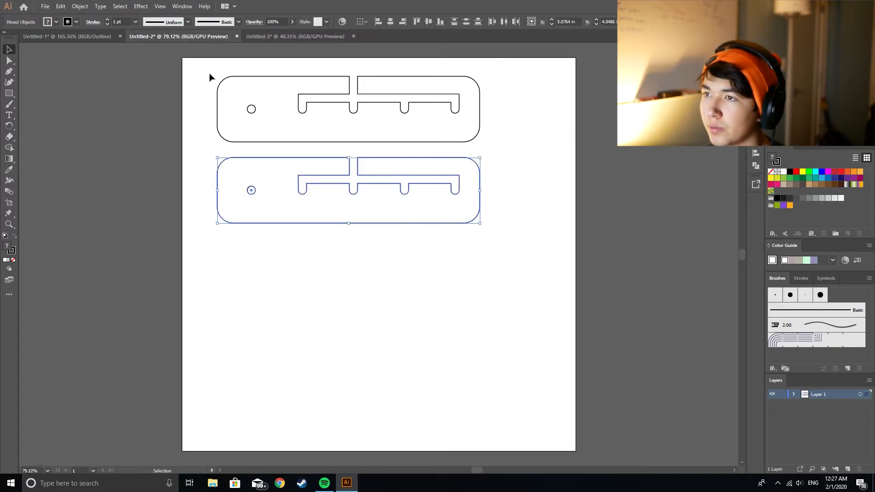
{"action": "left_click", "coordinate": [85, 38]}
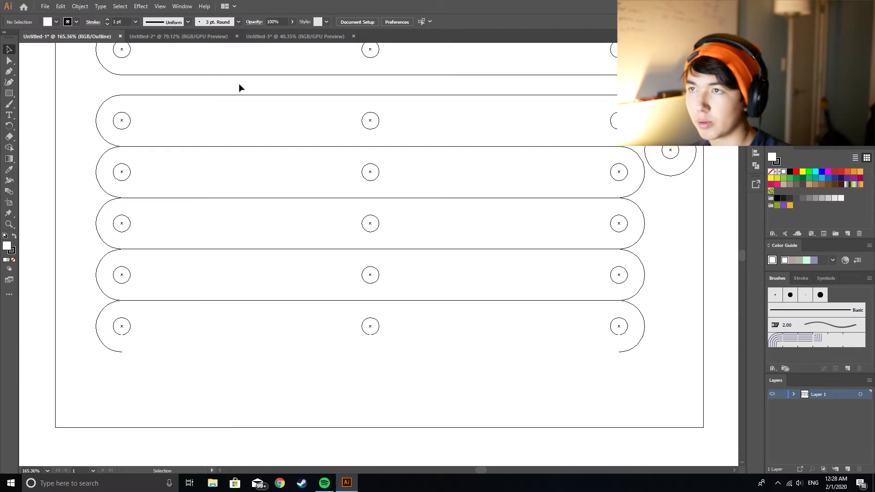
{"action": "left_click", "coordinate": [286, 37]}
{"action": "left_click", "coordinate": [64, 36]}
{"action": "left_click", "coordinate": [664, 177]}
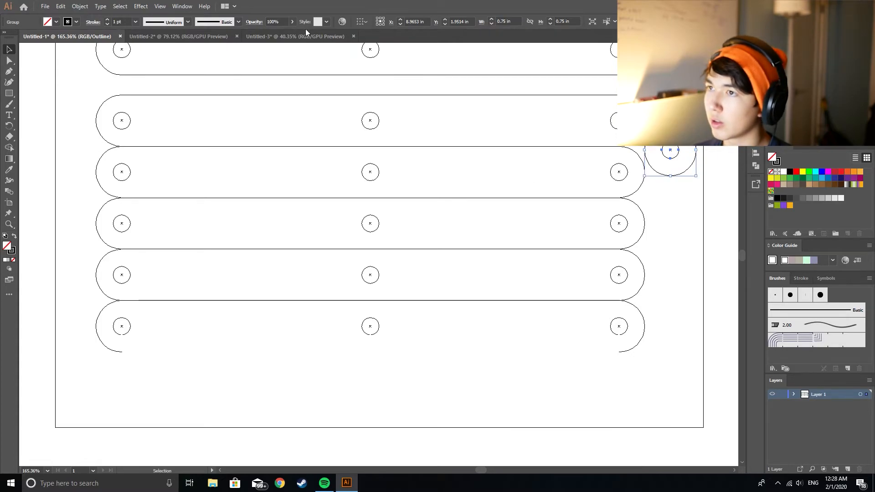
{"action": "left_click", "coordinate": [305, 35]}
{"action": "key", "text": "ctrl+v"}
{"action": "left_click", "coordinate": [350, 234]}
{"action": "left_click_drag", "start_coordinate": [379, 255], "coordinate": [443, 149]}
Step: Select the whole stack of five joined bars with their holes in Untitled-1 and copy it
{"action": "left_click", "coordinate": [193, 38]}
{"action": "left_click", "coordinate": [147, 60]}
{"action": "left_click", "coordinate": [73, 36]}
{"action": "scroll", "coordinate": [236, 245], "scroll_direction": "up", "scroll_amount": 2}
{"action": "scroll", "coordinate": [236, 243], "scroll_direction": "up", "scroll_amount": 1}
{"action": "left_click_drag", "start_coordinate": [67, 74], "coordinate": [69, 97]}
{"action": "left_click_drag", "start_coordinate": [70, 154], "coordinate": [638, 404]}
{"action": "key", "text": "ctrl+c"}
Step: Paste the bar stack twice into Untitled-3, placing one in the artboard's upper-left corner and the other directly beneath it
{"action": "left_click", "coordinate": [293, 37]}
{"action": "key", "text": "ctrl+v"}
{"action": "left_click_drag", "start_coordinate": [359, 234], "coordinate": [233, 66]}
{"action": "left_click", "coordinate": [297, 205]}
{"action": "key", "text": "ctrl+v"}
{"action": "left_click_drag", "start_coordinate": [358, 228], "coordinate": [230, 131]}
{"action": "left_click", "coordinate": [262, 191]}
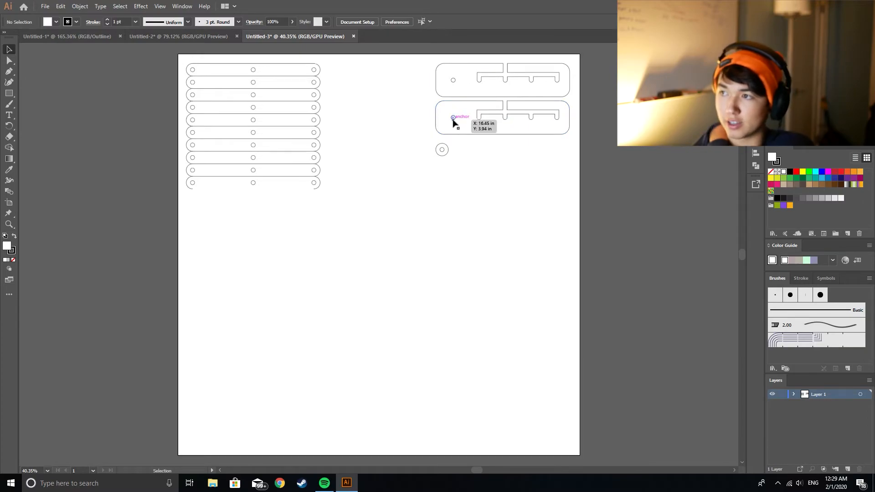
Step: Group the lower plate with its hole and channel, and do the same for the upper plate
{"action": "left_click", "coordinate": [477, 113]}
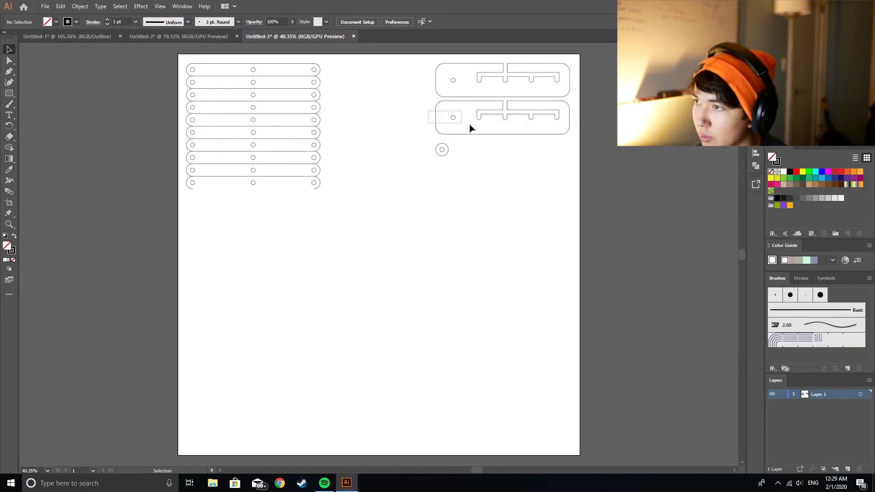
{"action": "right_click", "coordinate": [464, 117]}
{"action": "left_click", "coordinate": [494, 186]}
{"action": "left_click_drag", "start_coordinate": [424, 56], "coordinate": [492, 93]}
{"action": "right_click", "coordinate": [472, 82]}
{"action": "left_click", "coordinate": [507, 150]}
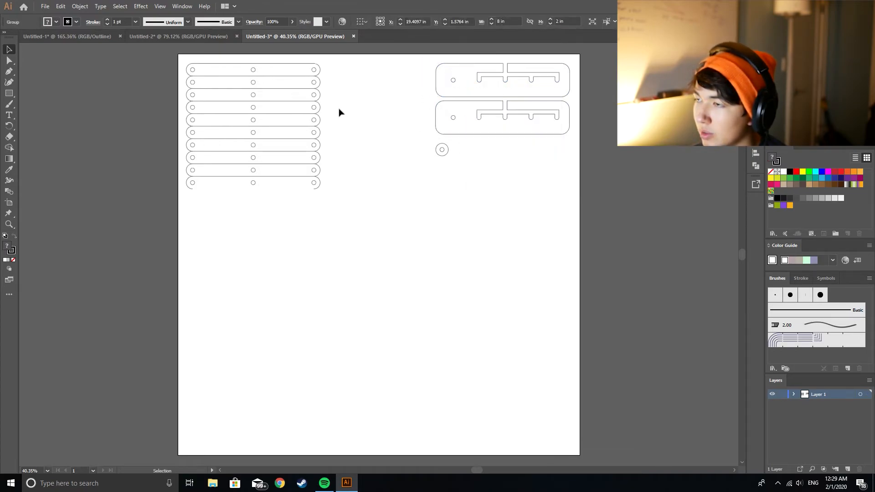
{"action": "left_click", "coordinate": [341, 110]}
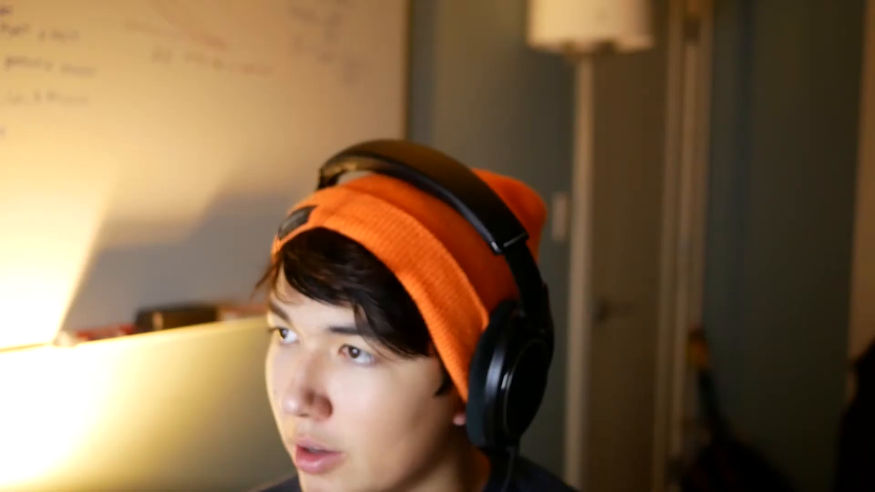
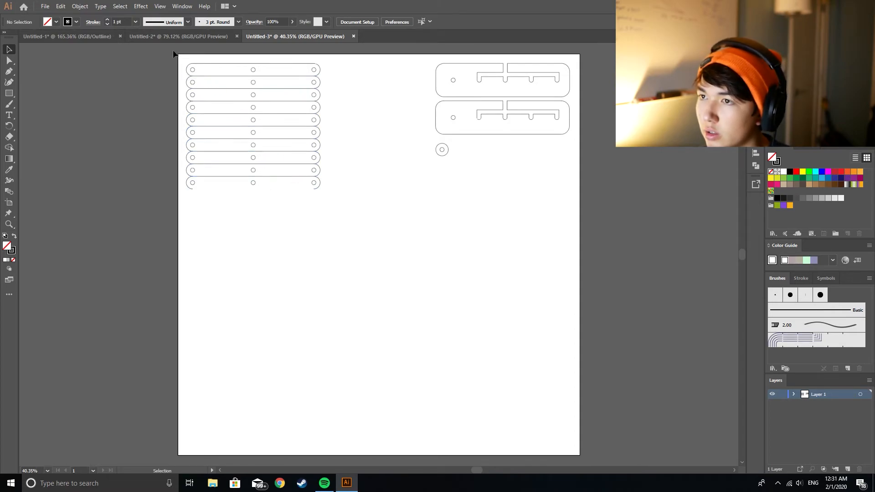
Step: Duplicate both joined bar stacks directly beneath themselves, continuing the column of bars down the artboard in Untitled-3
{"action": "left_click_drag", "start_coordinate": [180, 53], "coordinate": [360, 253]}
{"action": "left_click_drag", "start_coordinate": [279, 67], "coordinate": [279, 192]}
{"action": "left_click", "coordinate": [390, 193]}
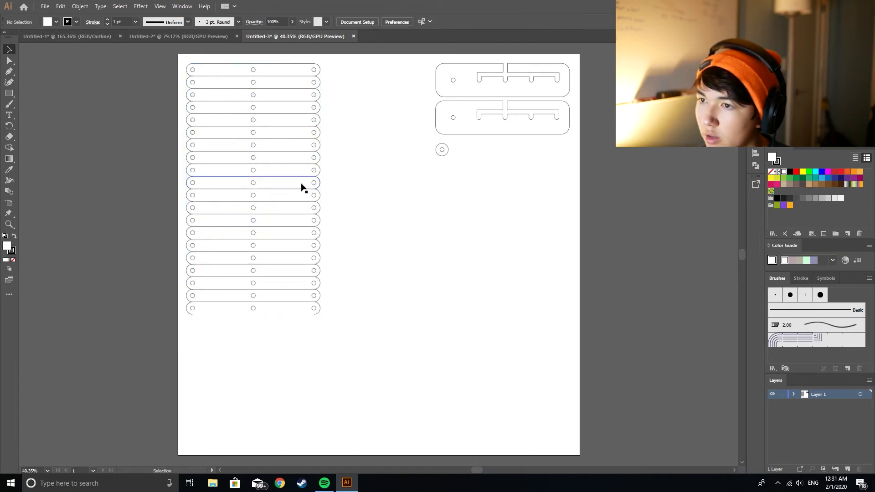
{"action": "left_click", "coordinate": [133, 36]}
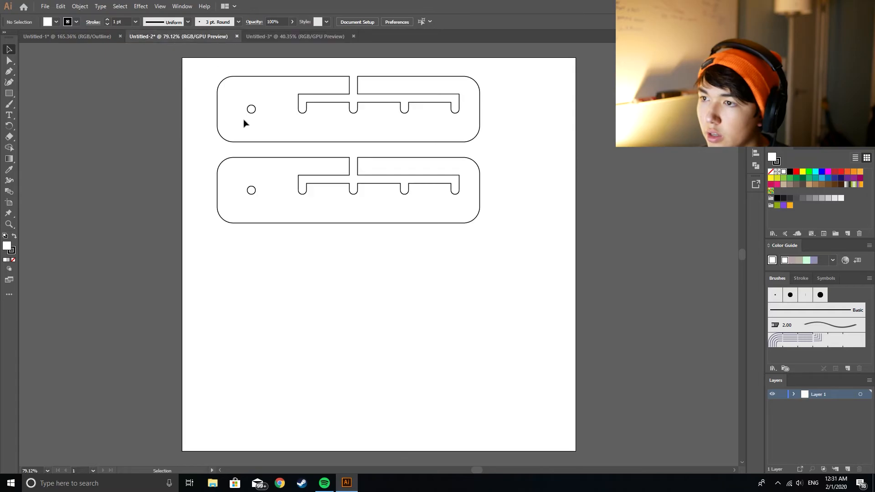
{"action": "left_click", "coordinate": [96, 37]}
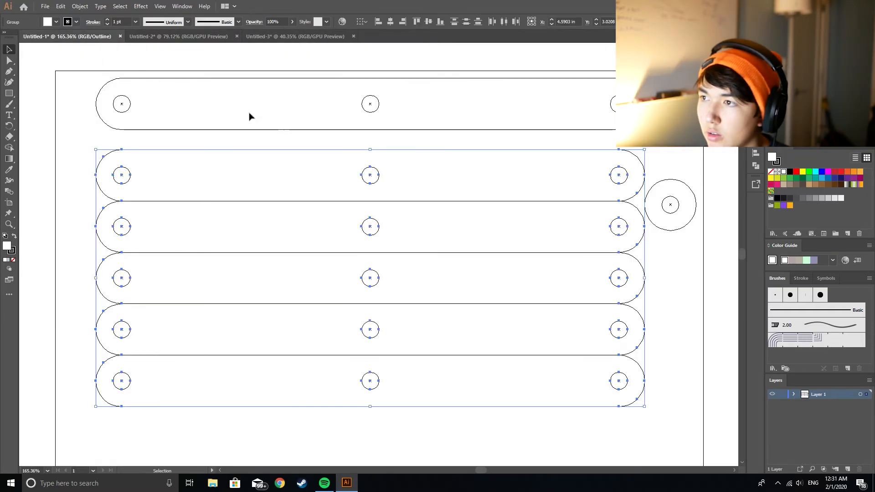
{"action": "left_click", "coordinate": [214, 130]}
{"action": "key", "text": "ctrl+c"}
{"action": "left_click", "coordinate": [281, 37]}
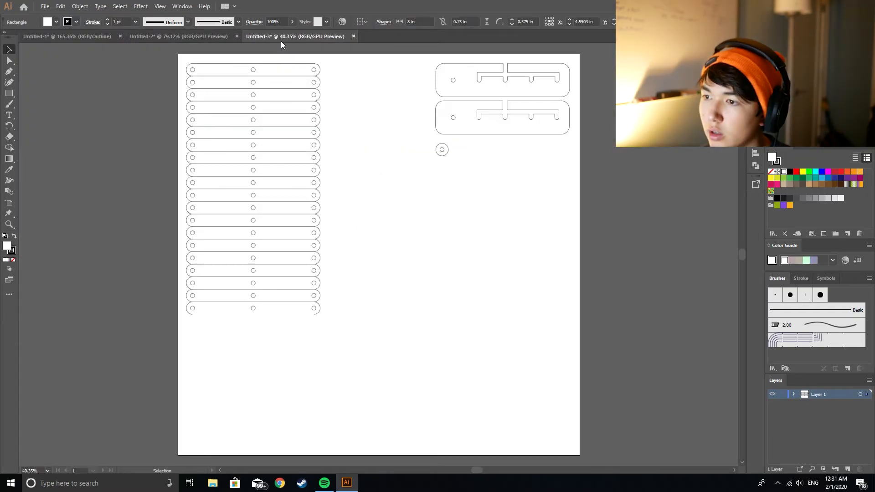
{"action": "key", "text": "ctrl+v"}
{"action": "key", "text": "Delete"}
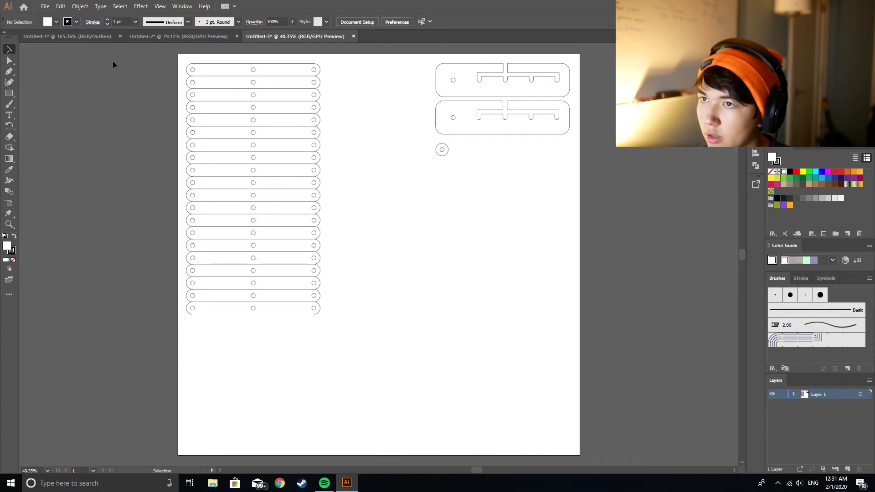
Step: Group the separate bar above the stack in Untitled-1 together with its holes
{"action": "left_click", "coordinate": [145, 36]}
{"action": "left_click", "coordinate": [91, 38]}
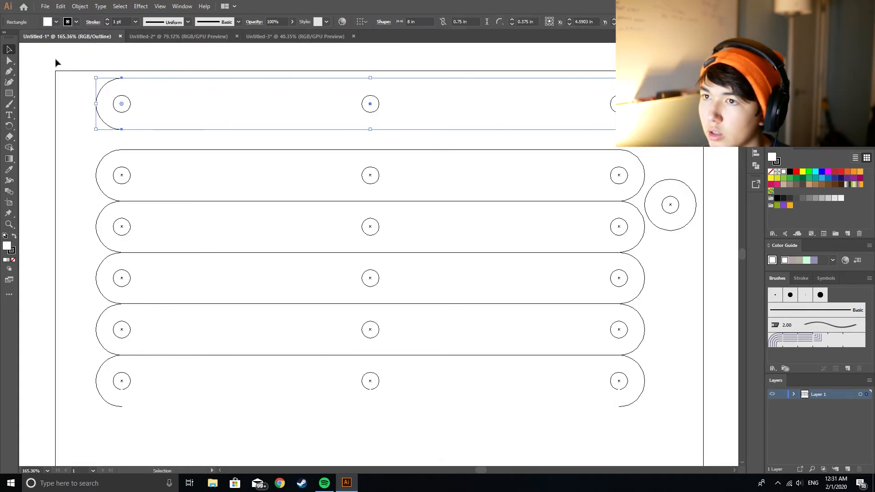
{"action": "left_click_drag", "start_coordinate": [58, 56], "coordinate": [624, 137]}
{"action": "right_click", "coordinate": [532, 97]}
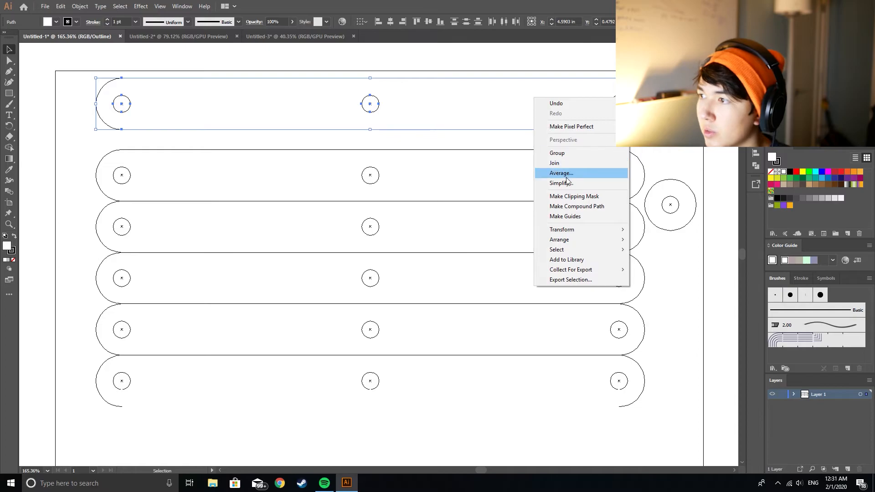
{"action": "left_click", "coordinate": [562, 150]}
Step: Copy the grouped single bar into Untitled-3 and place it directly against the lower end of the bar column
{"action": "key", "text": "ctrl+c"}
{"action": "left_click", "coordinate": [283, 37]}
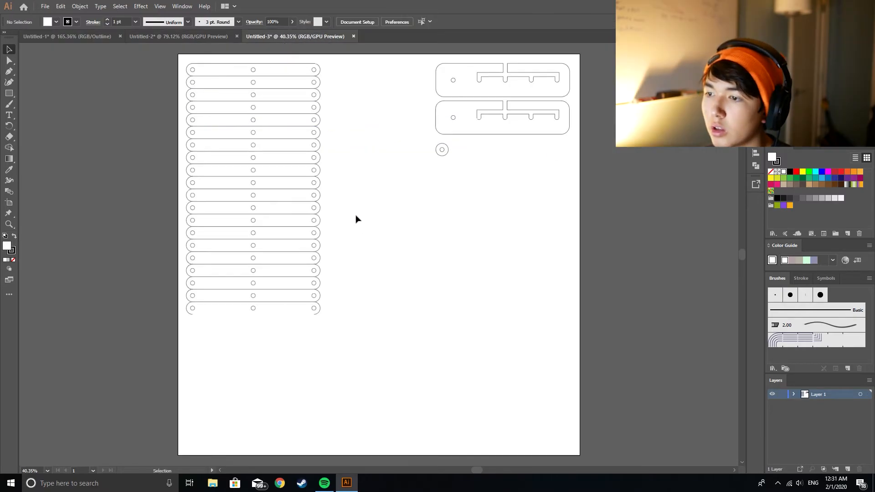
{"action": "key", "text": "ctrl+v"}
{"action": "left_click_drag", "start_coordinate": [405, 250], "coordinate": [283, 316]}
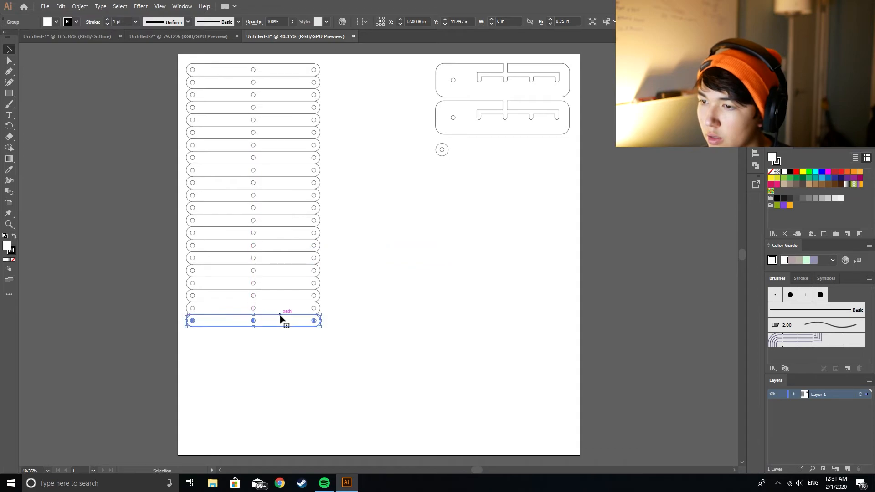
{"action": "left_click", "coordinate": [294, 356]}
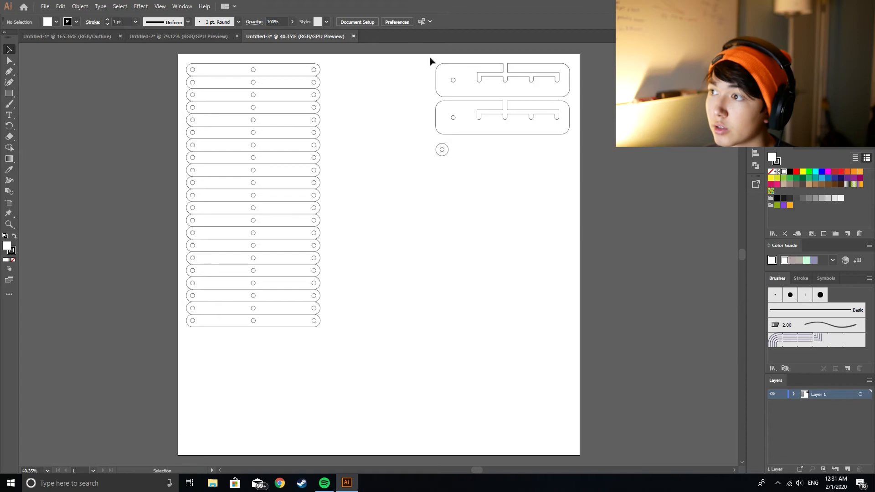
Step: Move the upper plate beside the first bars of the column and place the lower plate directly beneath it
{"action": "left_click_drag", "start_coordinate": [432, 60], "coordinate": [585, 96]}
{"action": "left_click_drag", "start_coordinate": [481, 66], "coordinate": [367, 68]}
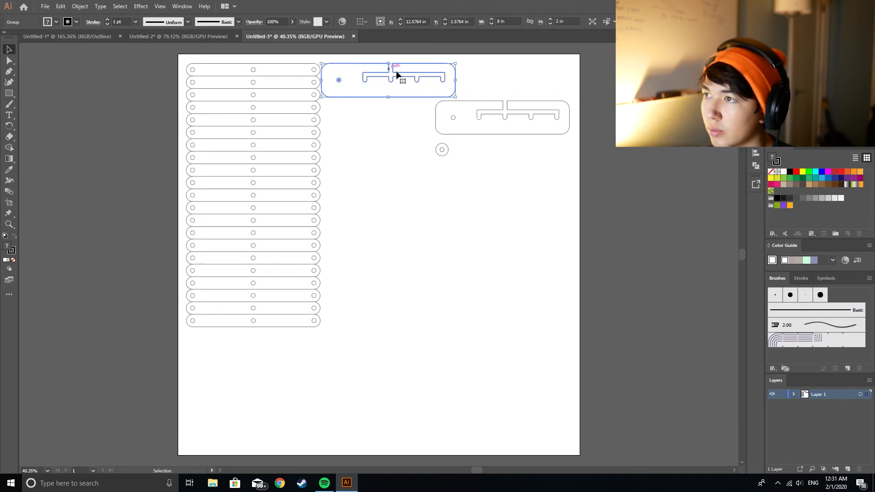
{"action": "left_click", "coordinate": [492, 98]}
{"action": "left_click_drag", "start_coordinate": [580, 145], "coordinate": [325, 108]}
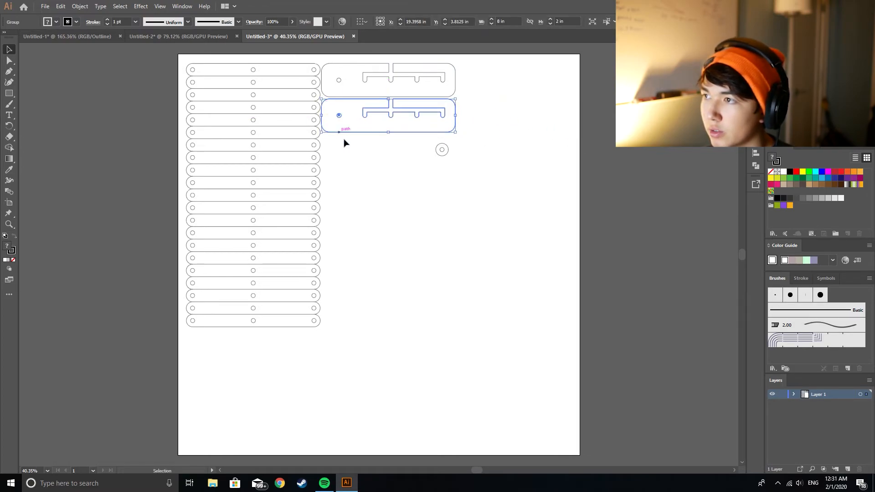
{"action": "left_click", "coordinate": [386, 189]}
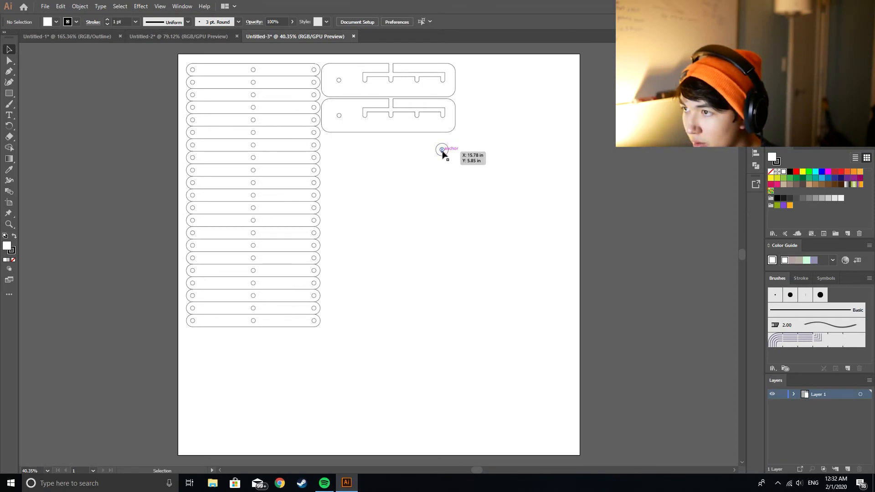
{"action": "key", "text": "ctrl+z"}
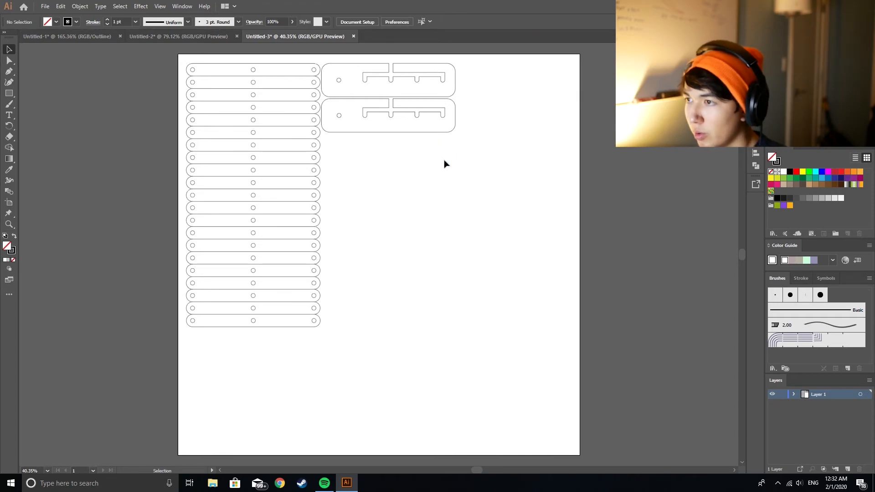
{"action": "key", "text": "ctrl+shift+z"}
{"action": "left_click", "coordinate": [447, 171]}
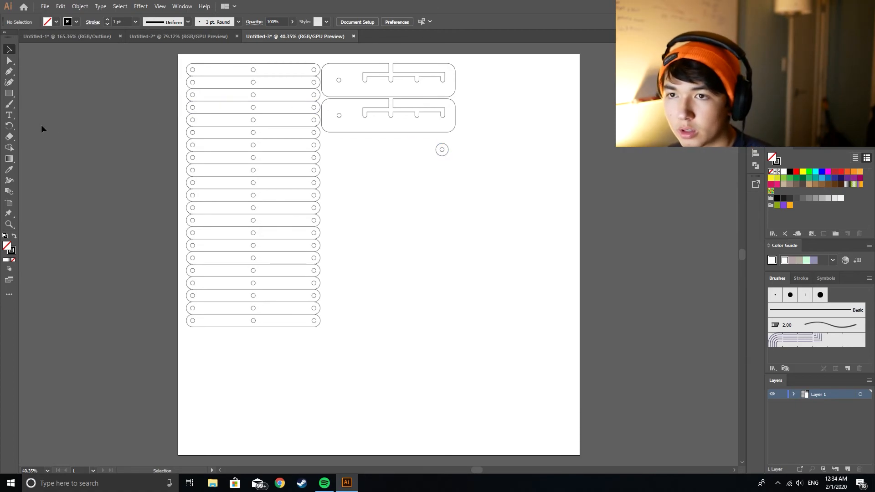
{"action": "left_click", "coordinate": [485, 210]}
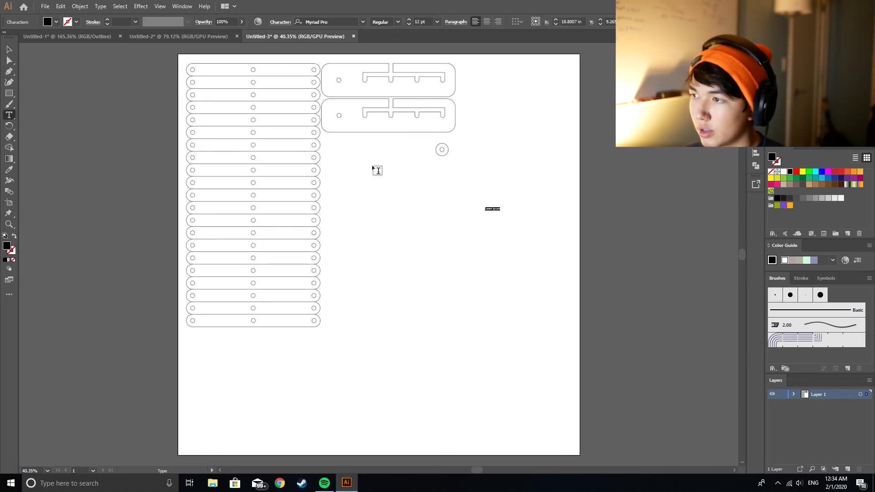
{"action": "key", "text": "ctrl+z"}
{"action": "key", "text": "v"}
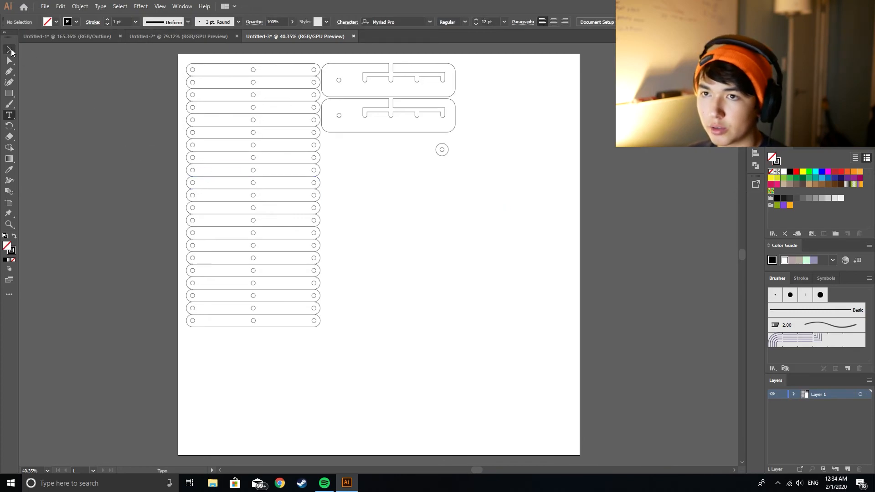
Step: Move the washer just below the lower plate, under the plate's end with the round hole
{"action": "left_click", "coordinate": [437, 149]}
{"action": "left_click_drag", "start_coordinate": [441, 152], "coordinate": [338, 146]}
{"action": "left_click", "coordinate": [370, 155]}
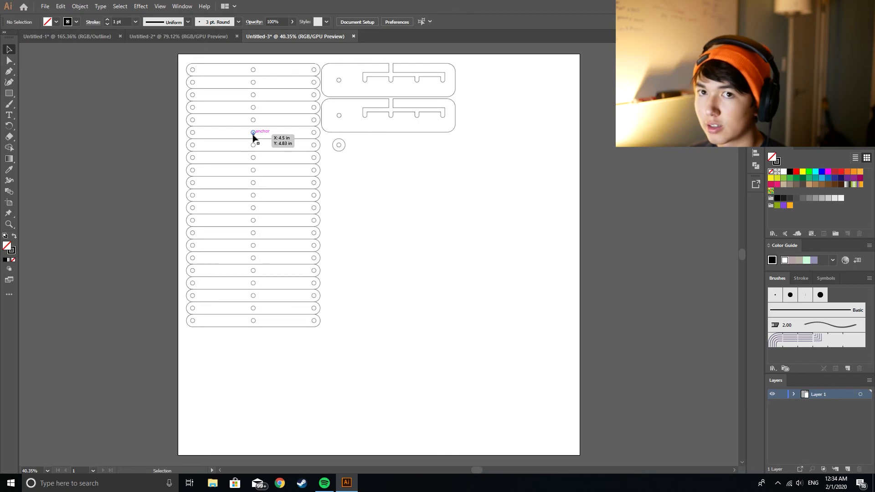
{"action": "left_click_drag", "start_coordinate": [337, 150], "coordinate": [362, 145]}
{"action": "left_click", "coordinate": [341, 147]}
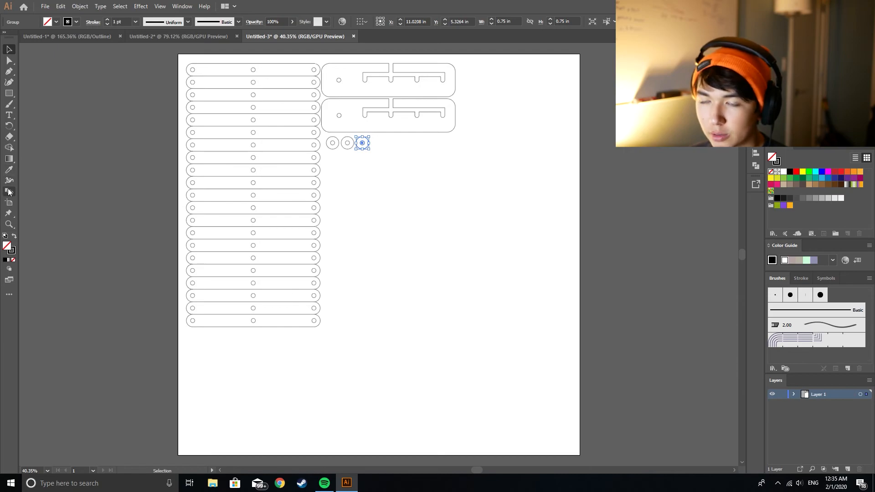
{"action": "left_click_drag", "start_coordinate": [394, 157], "coordinate": [345, 141]}
{"action": "key", "text": "Delete"}
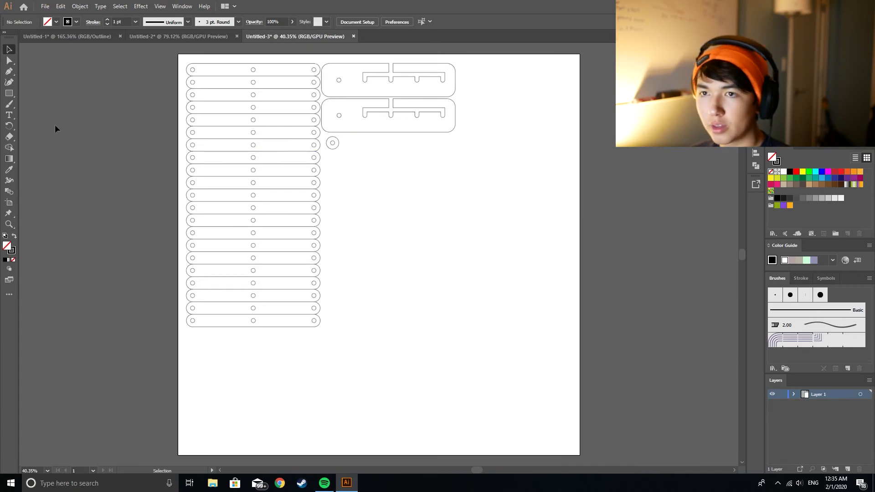
Step: Duplicate the washer beneath the opposite end of the lower plate and blend the two into a row of ten washers
{"action": "left_click", "coordinate": [332, 144]}
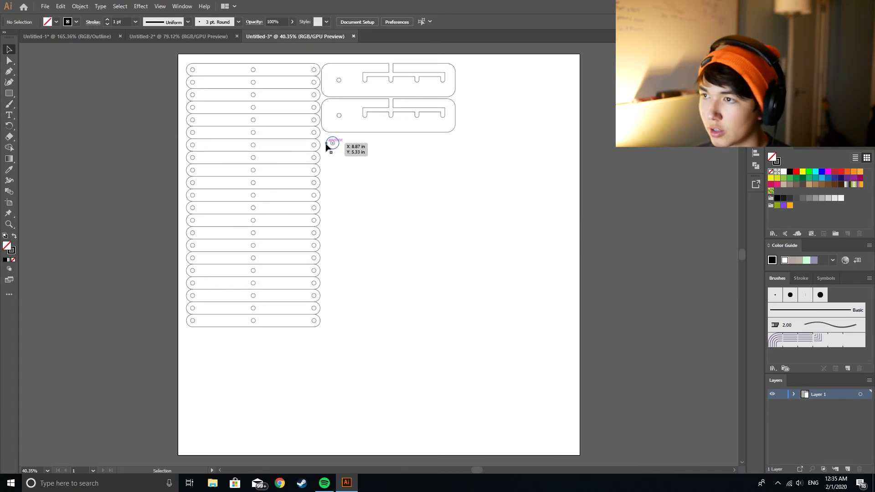
{"action": "mouse_move", "coordinate": [331, 144]}
{"action": "left_mouse_down"}
{"action": "mouse_move", "coordinate": [452, 145]}
{"action": "mouse_move", "coordinate": [324, 137]}
{"action": "left_mouse_up"}
{"action": "left_click", "coordinate": [80, 6]}
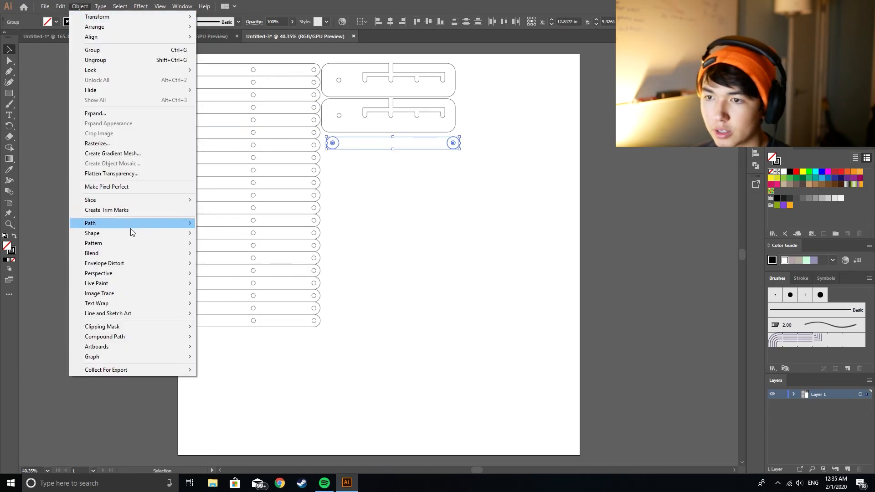
{"action": "mouse_move", "coordinate": [131, 254]}
{"action": "left_click", "coordinate": [218, 253]}
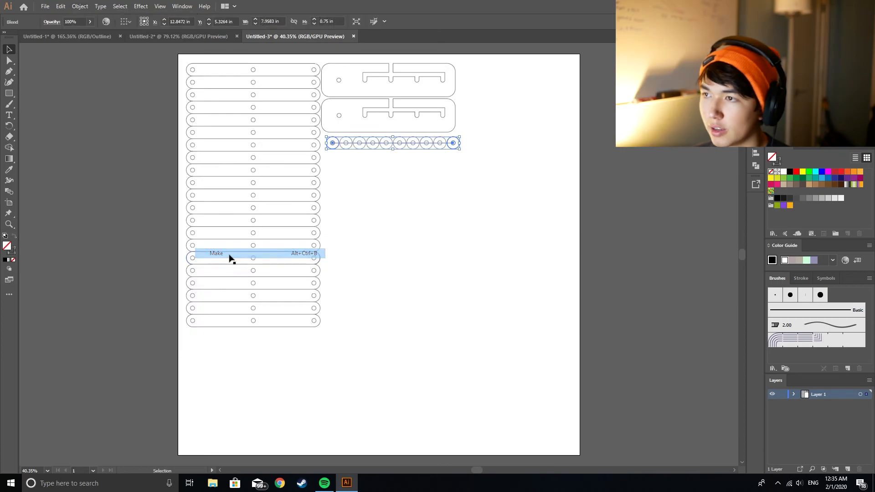
{"action": "left_click", "coordinate": [382, 200]}
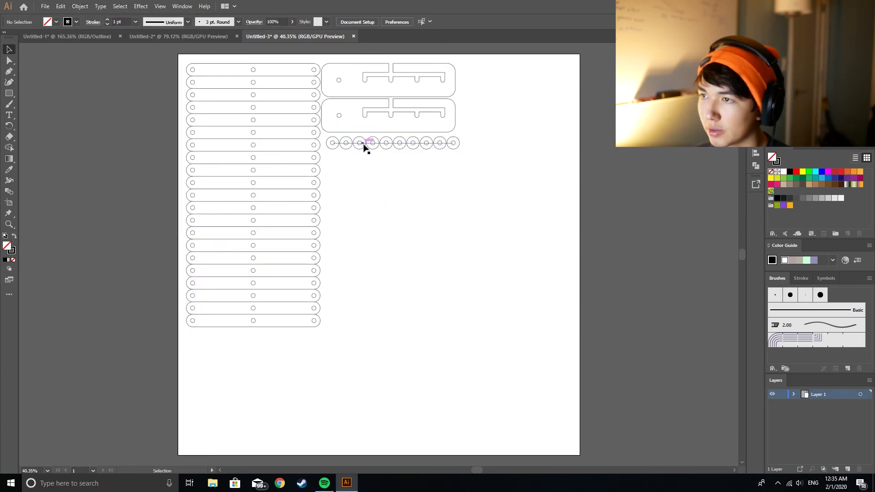
Step: Check the washer blend in Outline view, then expand it with Object, Fill and Stroke enabled
{"action": "key", "text": "ctrl+y"}
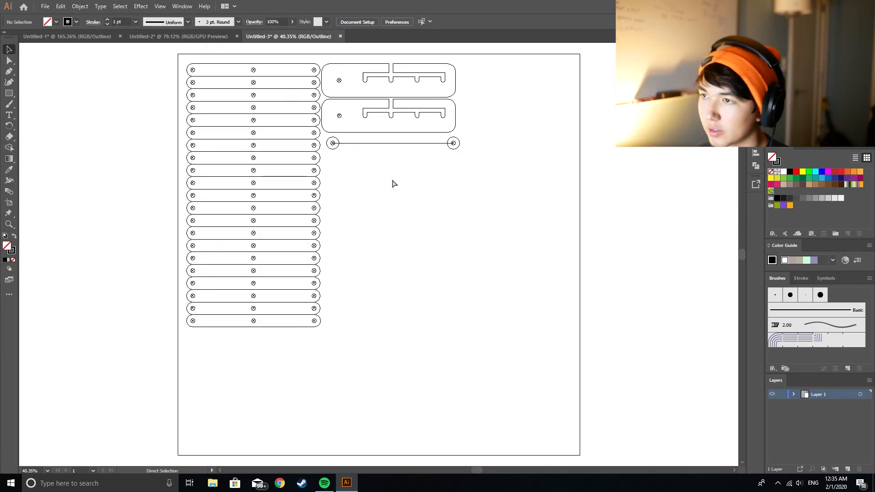
{"action": "key", "text": "ctrl+y"}
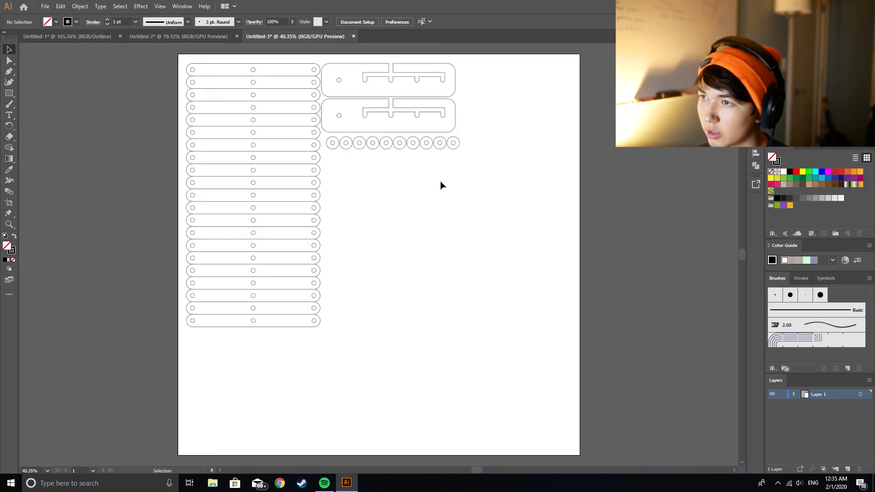
{"action": "left_click_drag", "start_coordinate": [325, 135], "coordinate": [437, 169]}
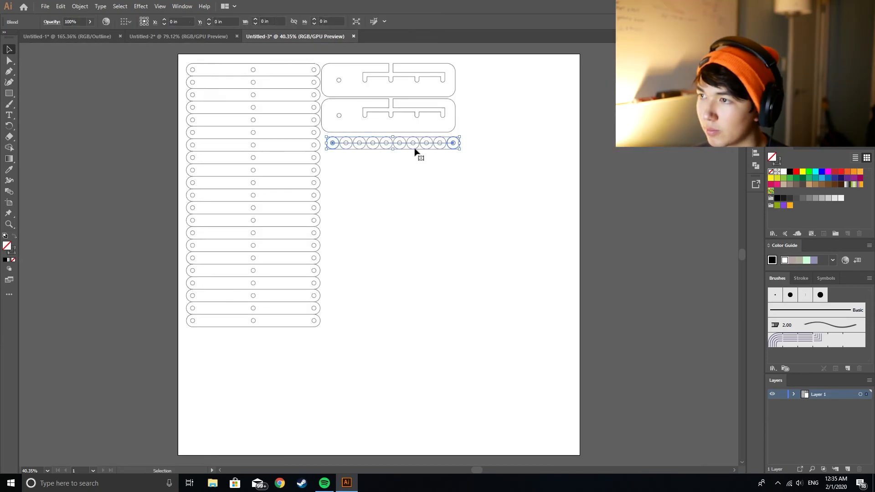
{"action": "left_click", "coordinate": [80, 6]}
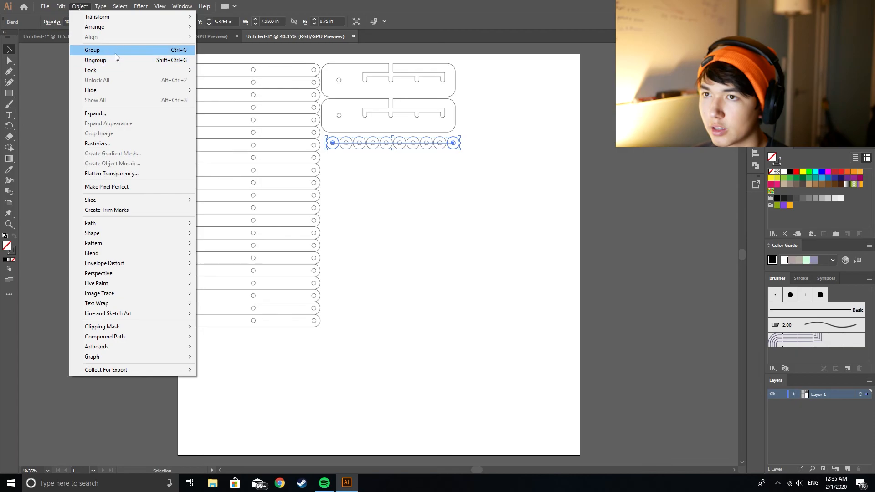
{"action": "left_click", "coordinate": [125, 112]}
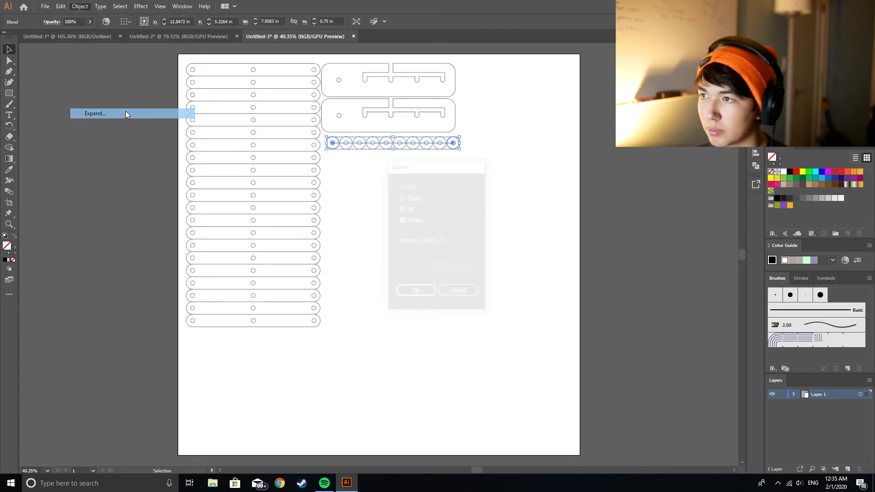
{"action": "left_click", "coordinate": [416, 292]}
{"action": "left_click", "coordinate": [381, 188]}
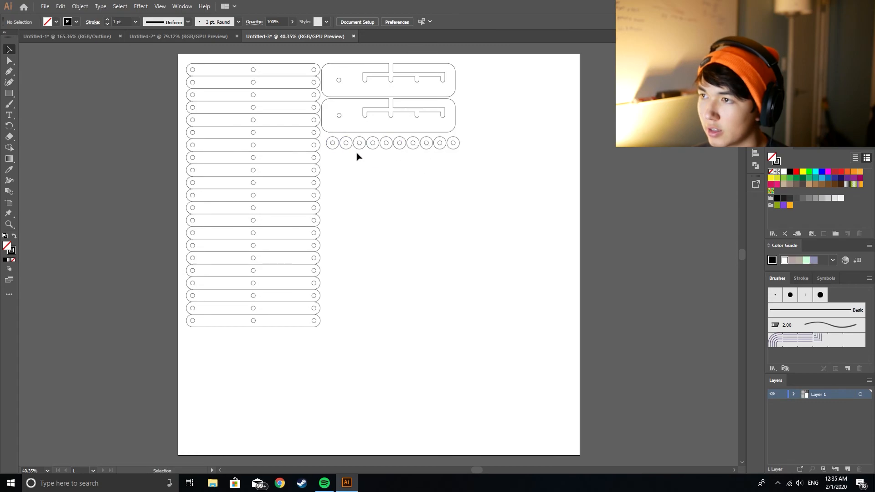
Step: Inspect the expanded washers in Outline view, return to the normal preview and select the washer row
{"action": "key", "text": "ctrl+y"}
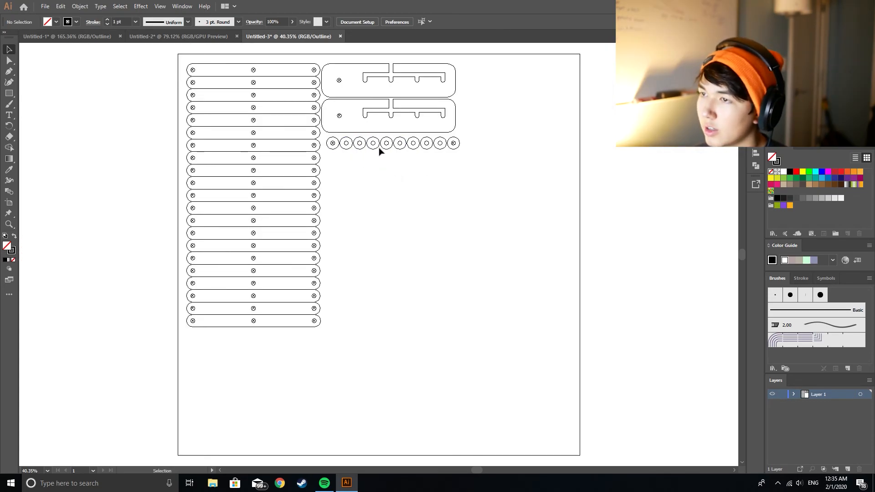
{"action": "key", "text": "a"}
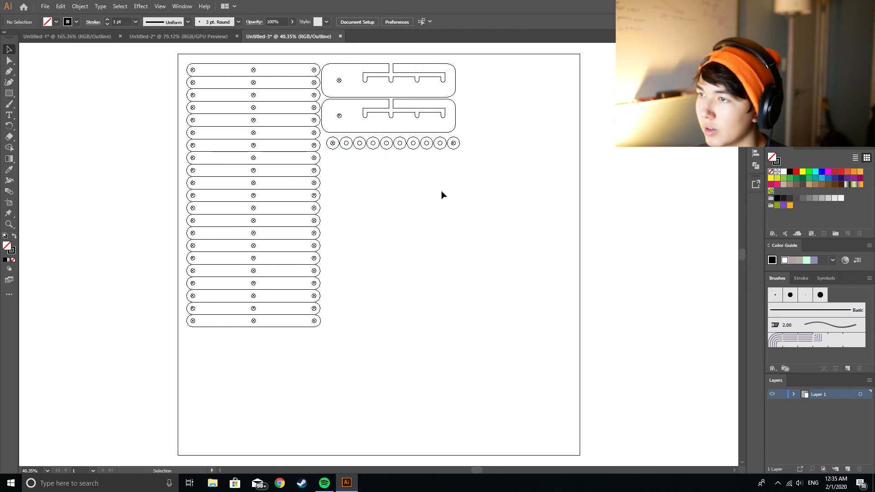
{"action": "key", "text": "ctrl+y"}
{"action": "key", "text": "v"}
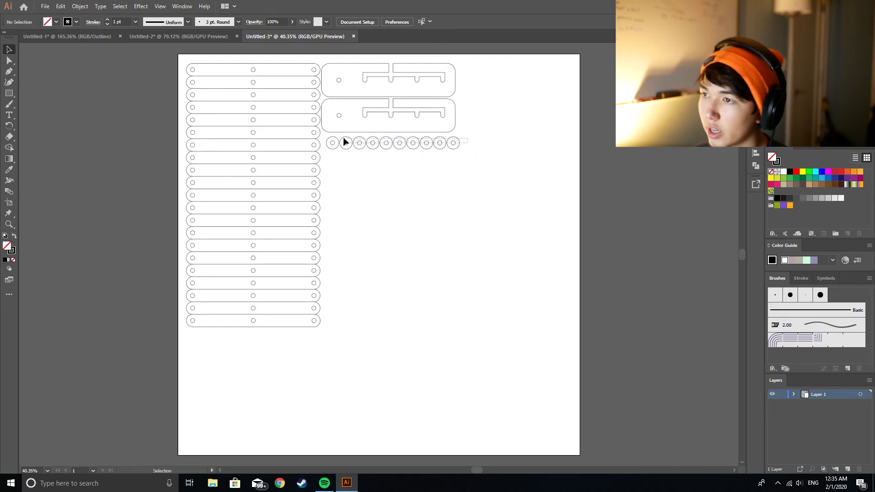
{"action": "left_click", "coordinate": [328, 138]}
{"action": "left_click", "coordinate": [424, 187]}
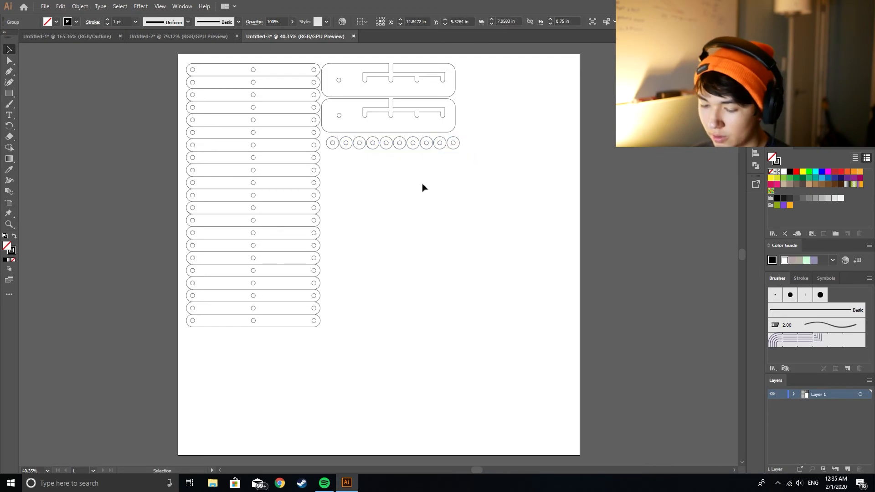
{"action": "left_click", "coordinate": [410, 146]}
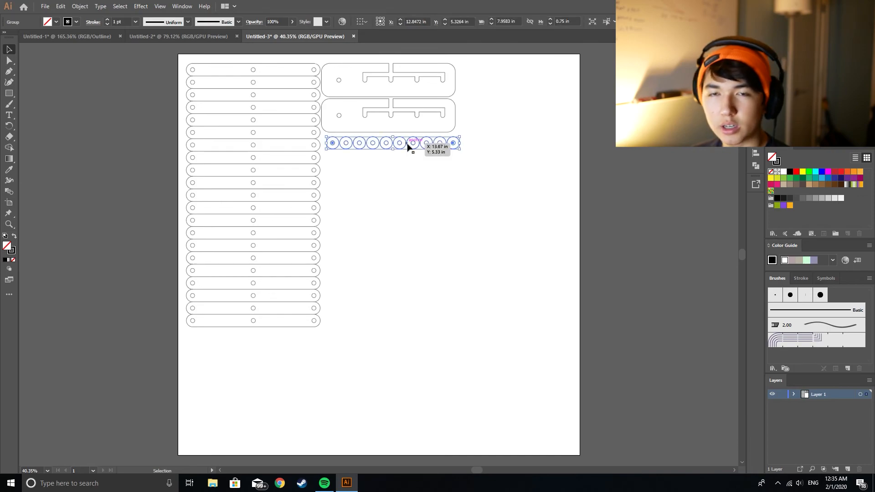
Step: Paste two copies of the ten-washer row and stack them closely beneath the original, forming three aligned rows
{"action": "key", "text": "ctrl+v"}
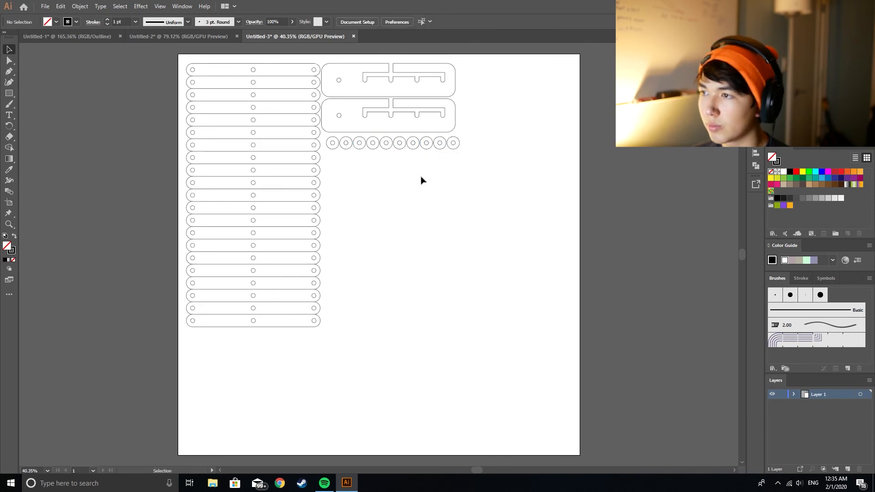
{"action": "left_click_drag", "start_coordinate": [417, 254], "coordinate": [430, 156]}
{"action": "left_click", "coordinate": [423, 202]}
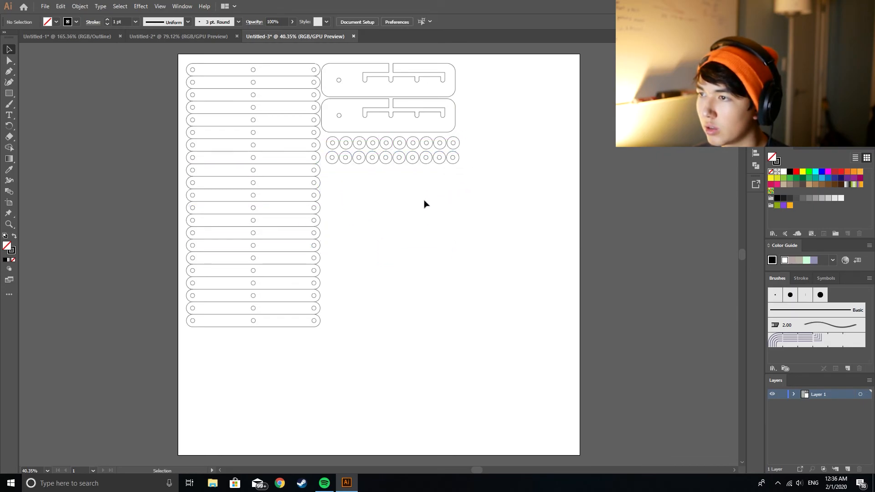
{"action": "key", "text": "ctrl+v"}
{"action": "left_click_drag", "start_coordinate": [394, 259], "coordinate": [406, 174]}
{"action": "left_click", "coordinate": [408, 203]}
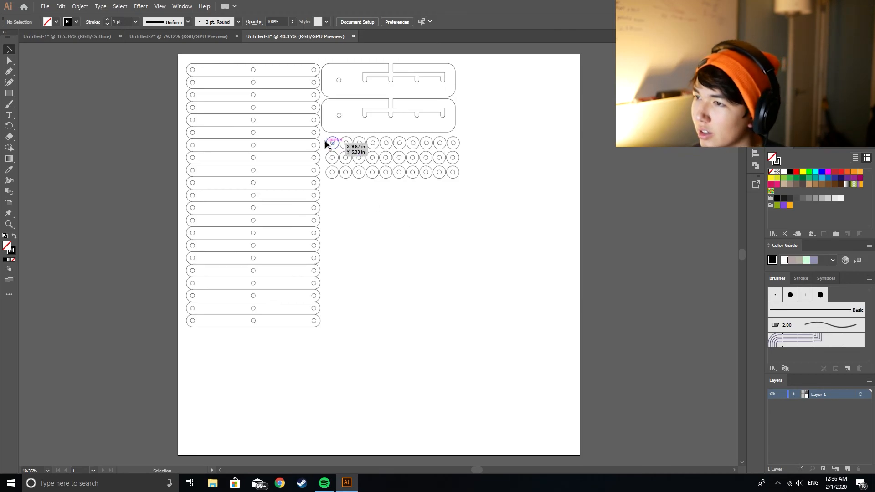
Step: Duplicate the block of three washer rows directly beneath itself to make six evenly spaced rows
{"action": "left_click_drag", "start_coordinate": [324, 137], "coordinate": [505, 197]}
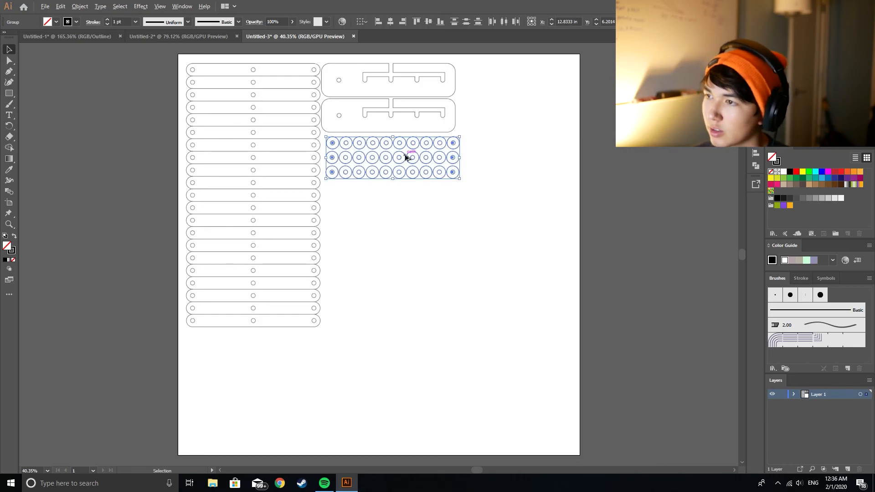
{"action": "left_click_drag", "start_coordinate": [406, 159], "coordinate": [405, 200]}
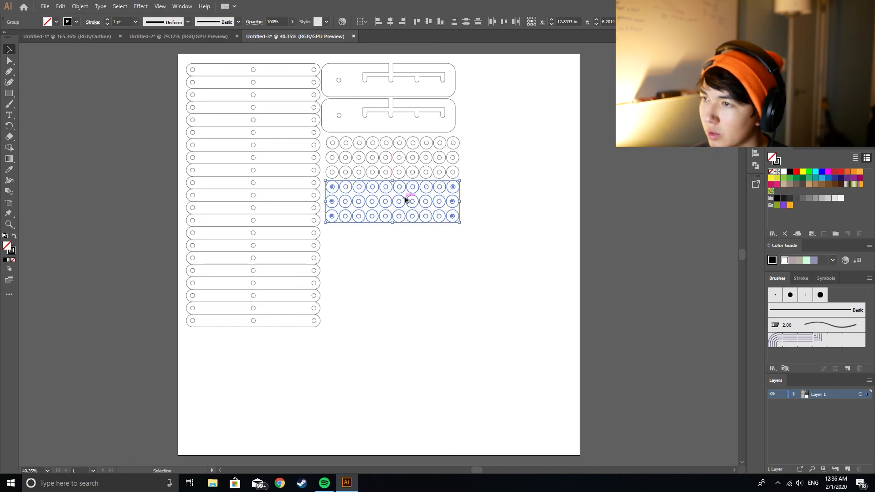
{"action": "left_click", "coordinate": [473, 230]}
Step: Duplicate all six washer rows directly below the existing block to make twelve rows, leaving nothing selected
{"action": "left_click_drag", "start_coordinate": [331, 138], "coordinate": [456, 226]}
{"action": "left_click_drag", "start_coordinate": [383, 172], "coordinate": [381, 259]}
{"action": "left_click", "coordinate": [491, 311]}
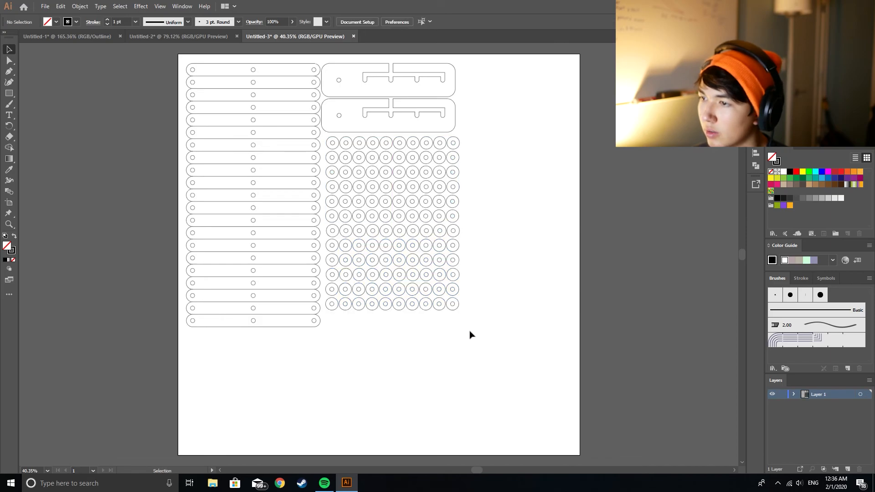
{"action": "left_click_drag", "start_coordinate": [470, 335], "coordinate": [331, 232]}
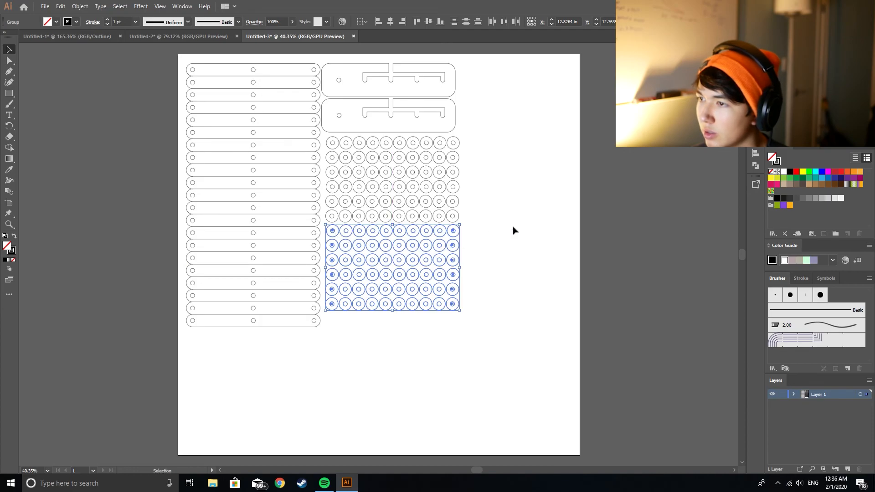
{"action": "left_click", "coordinate": [512, 230]}
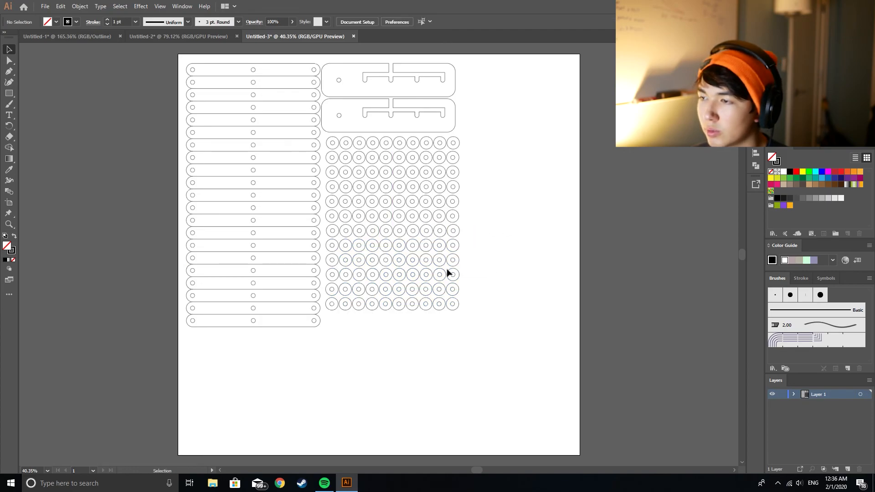